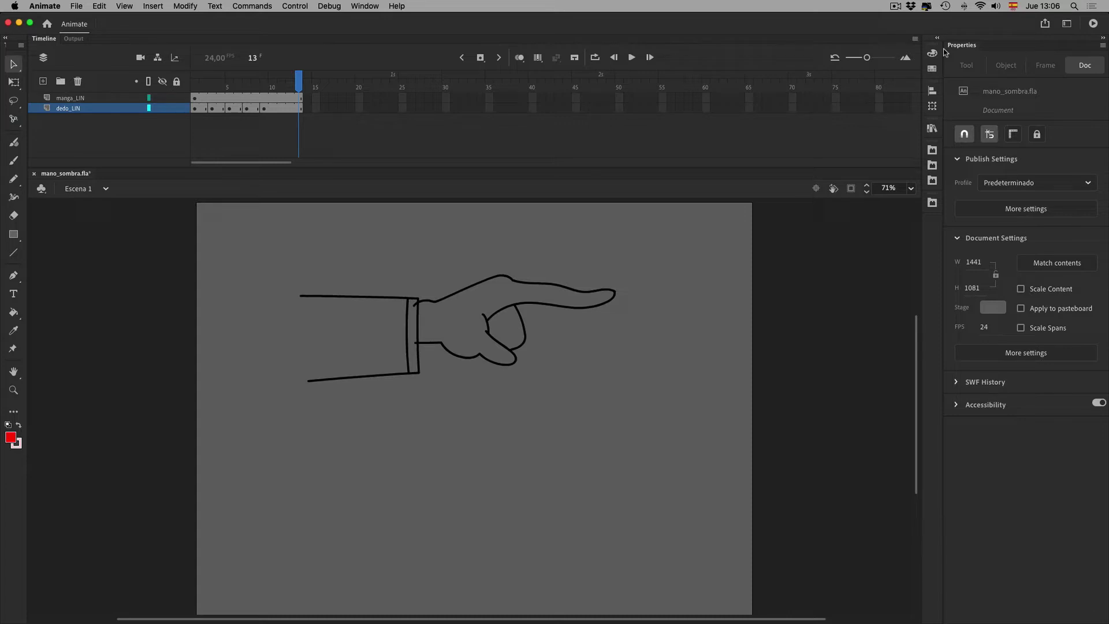
Examine the manga_LIN and dedo_LIN layers separately by toggling their visibility, leaving both visible.
click(163, 81)
click(163, 98)
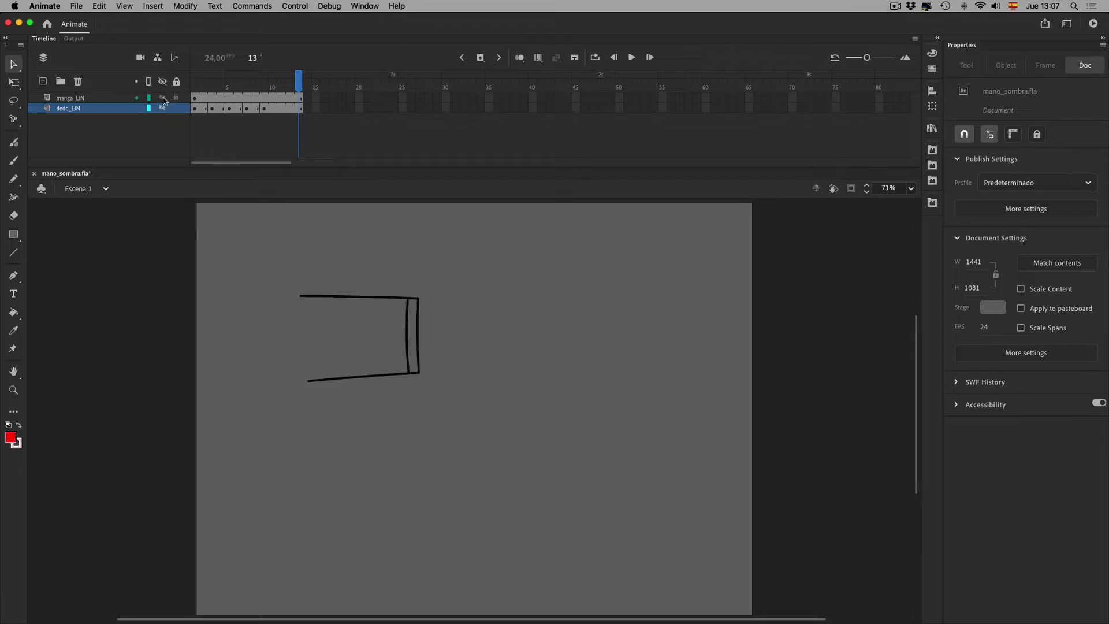
click(165, 100)
click(165, 108)
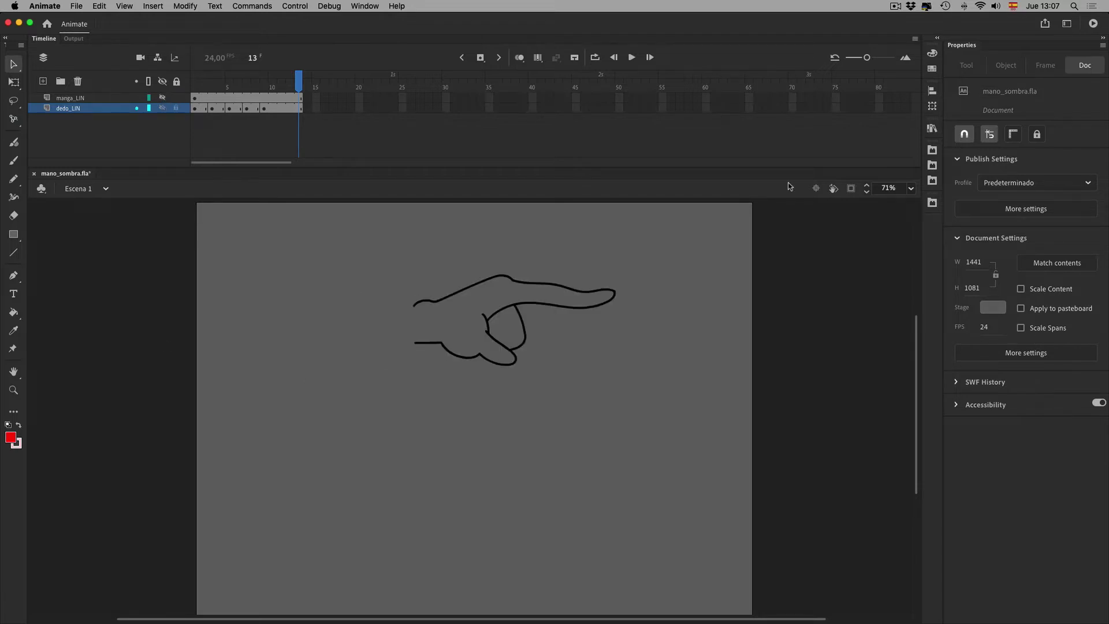
click(163, 99)
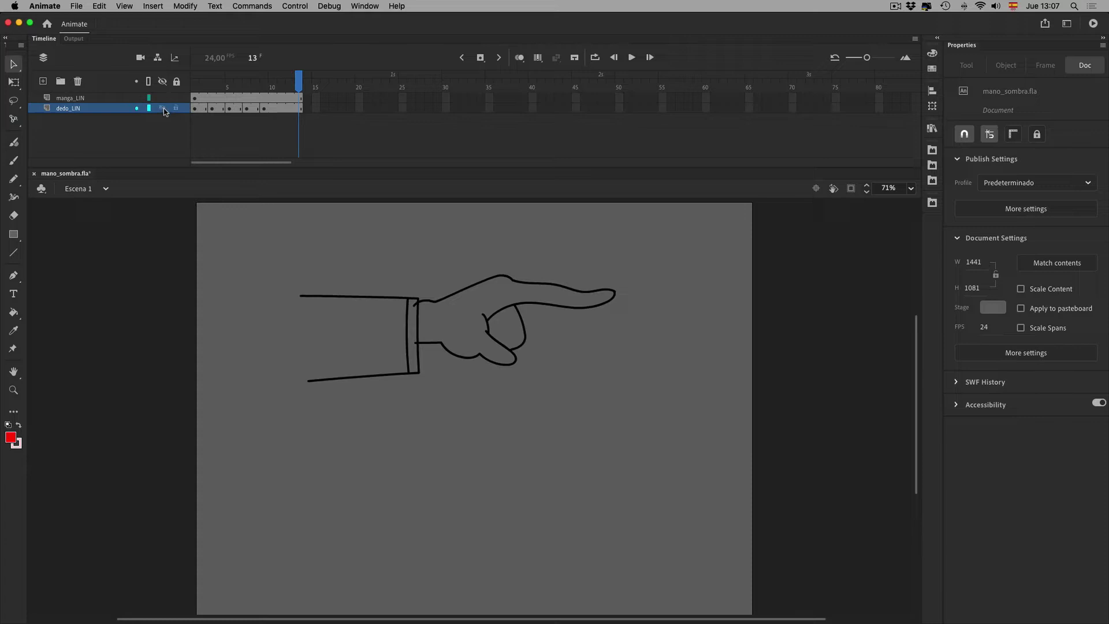
Pick the blue 336699 swatch as the stroke colour and undo its application to the selected manga_LIN artwork.
click(103, 99)
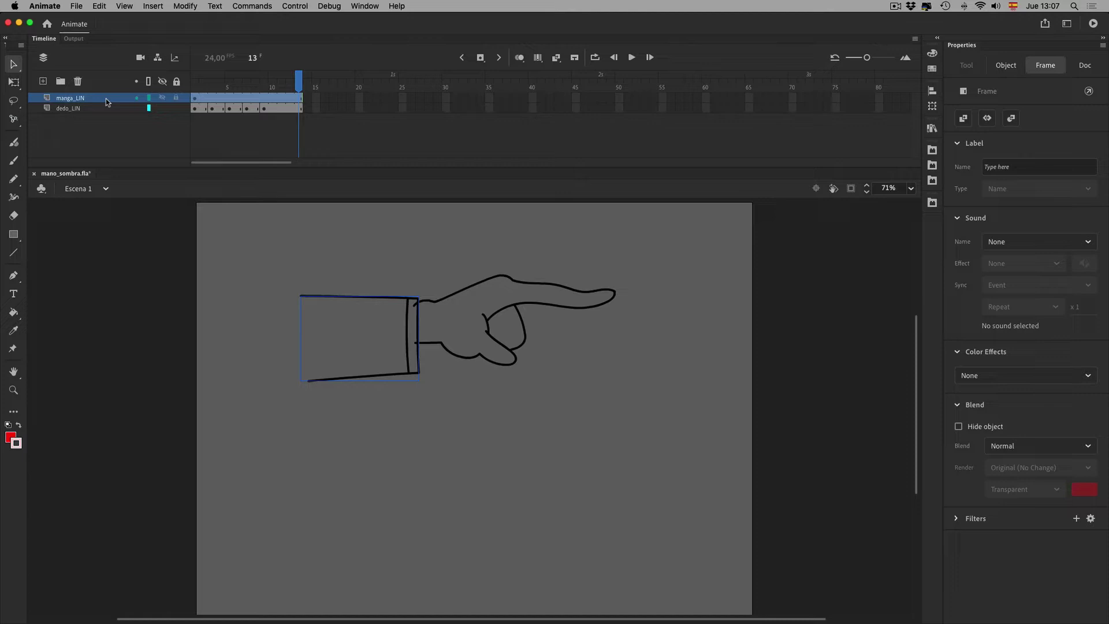
click(932, 55)
click(932, 68)
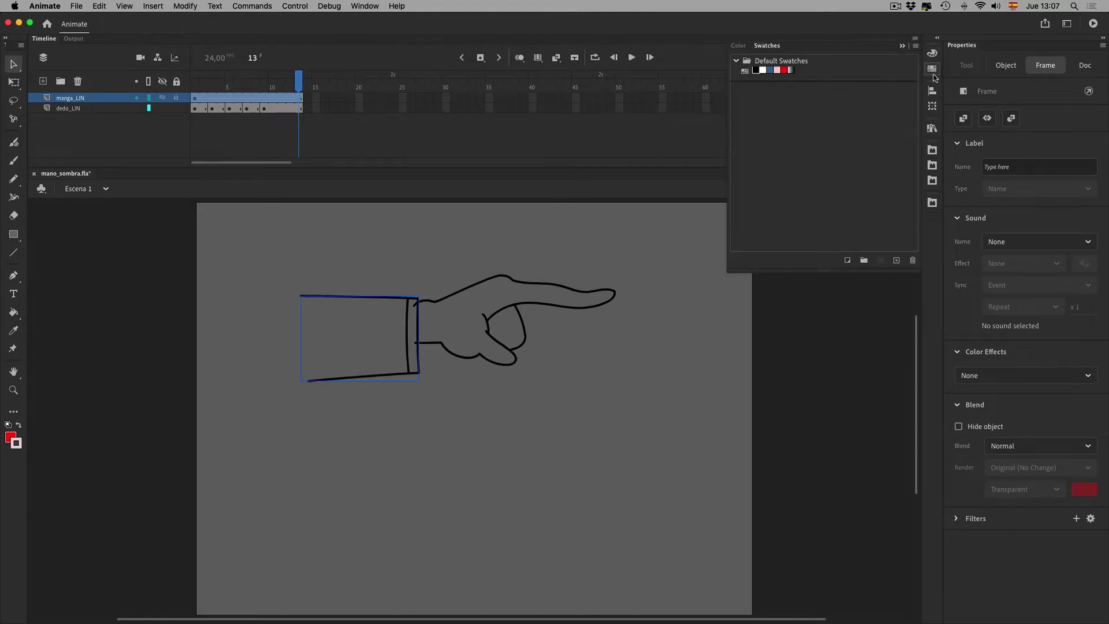
click(364, 6)
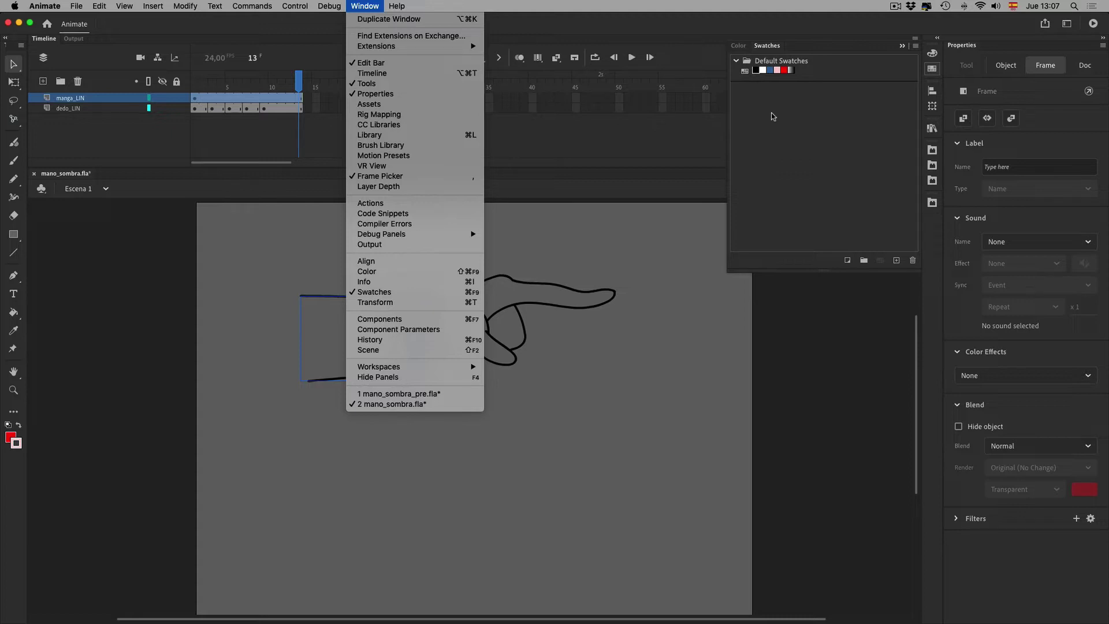
click(775, 75)
key(super+z)
click(465, 414)
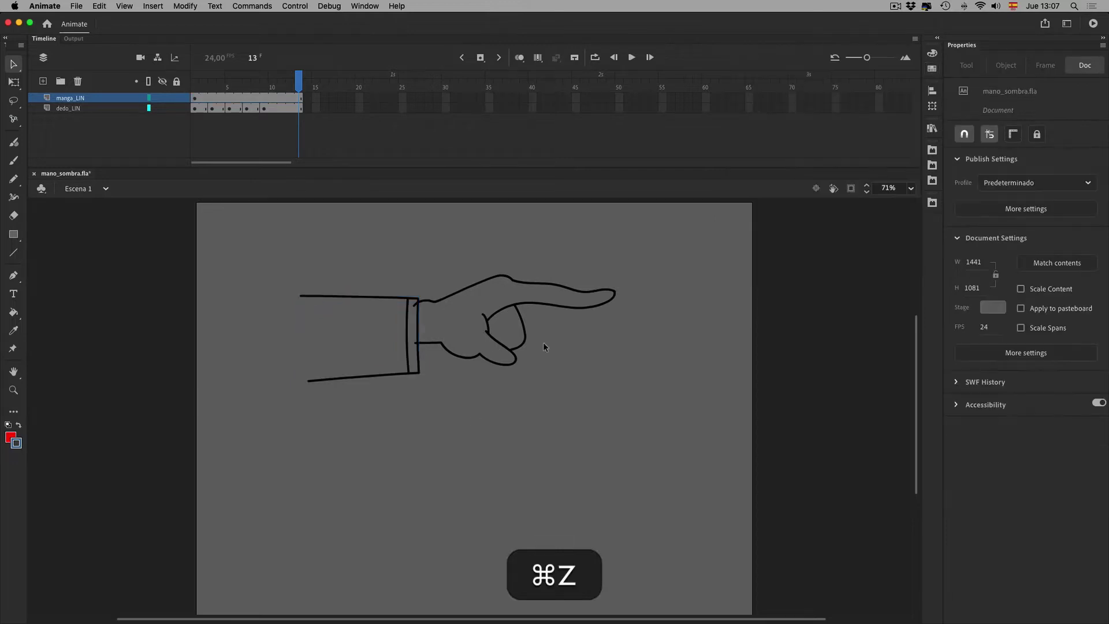
Detach the Swatches panel and save blue 336699 as a tagged swatch named manga.
click(931, 69)
drag(800, 47, 740, 139)
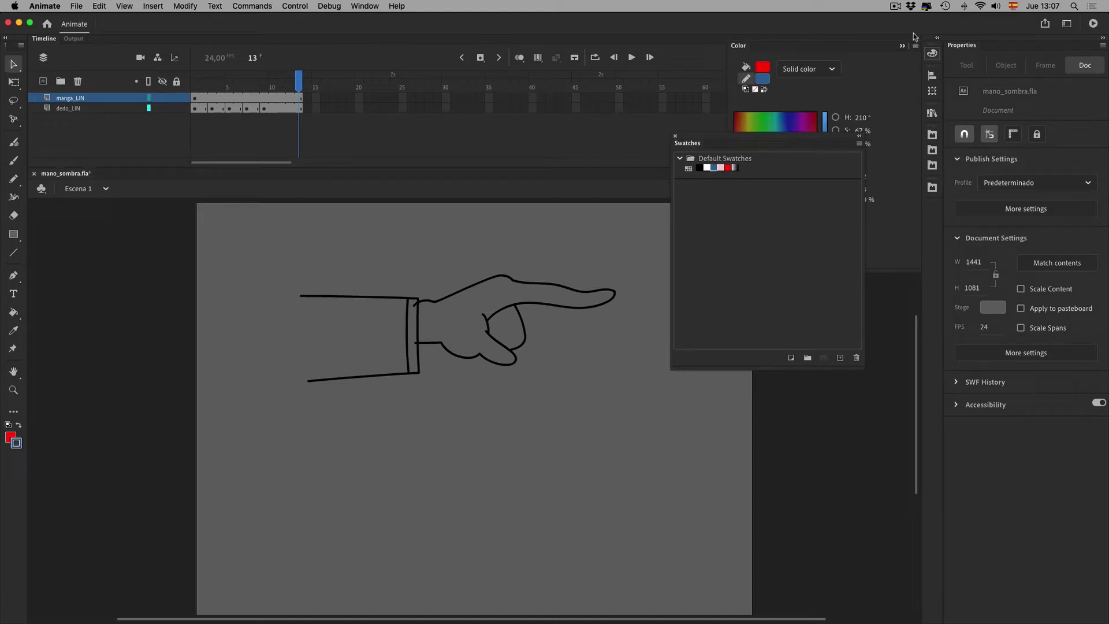
click(791, 358)
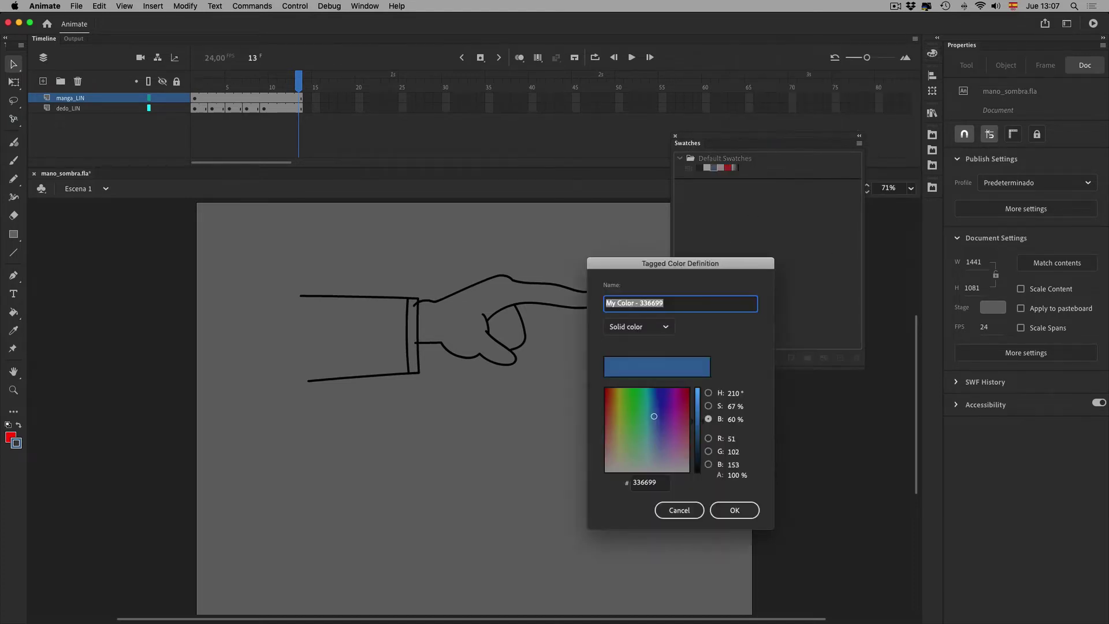
drag(714, 265, 799, 255)
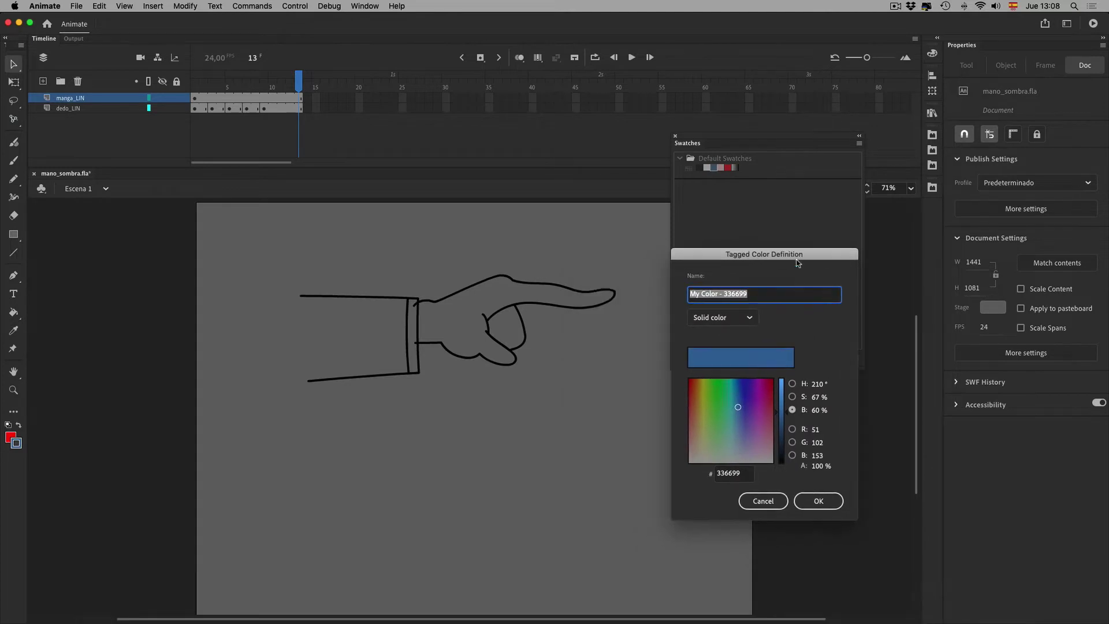
text(manga)
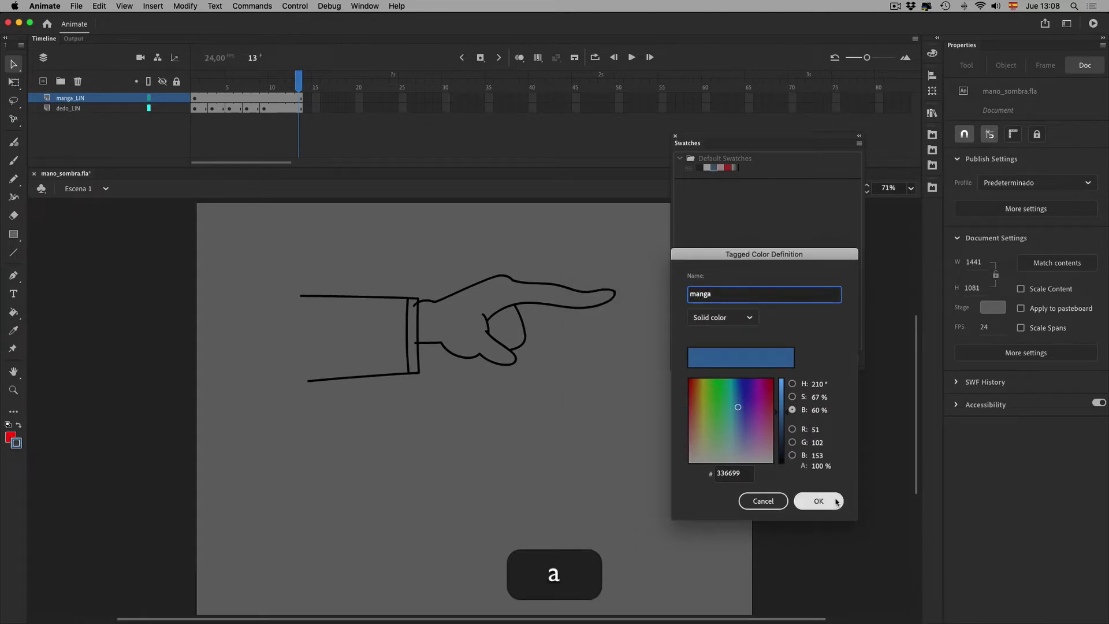
click(821, 501)
Save the pink FFCCCC default swatch as a tagged swatch named piel.
click(720, 167)
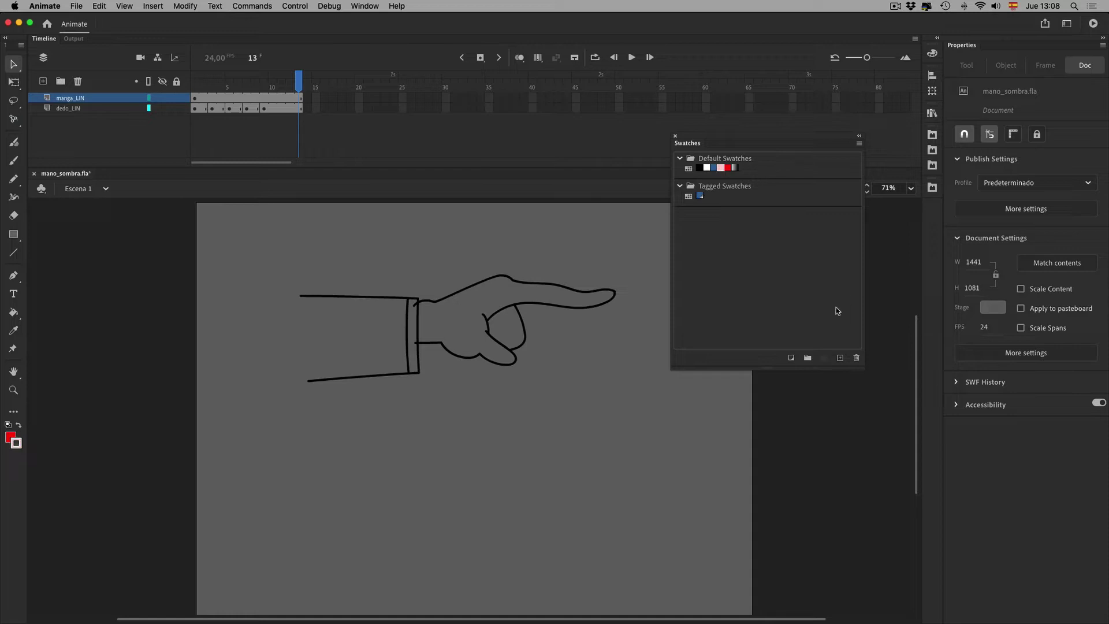
click(791, 358)
text(piek)
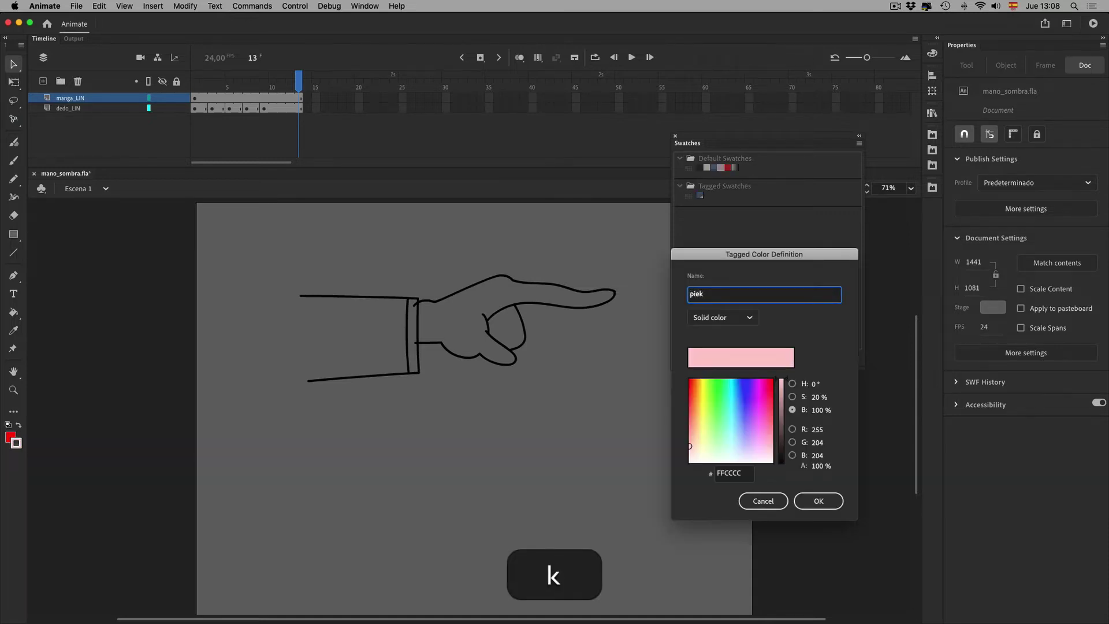
key(BackSpace)
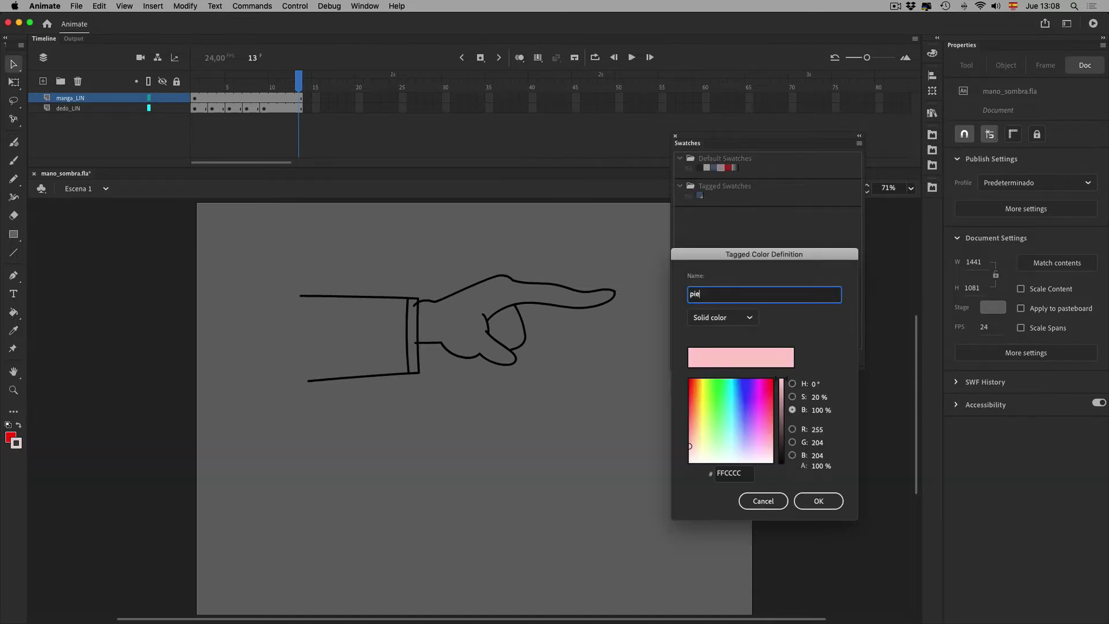
text(l)
click(829, 503)
Save the red FF0000 default swatch as a tagged swatch named rojo, and dock the Swatches panel again.
click(727, 168)
click(792, 358)
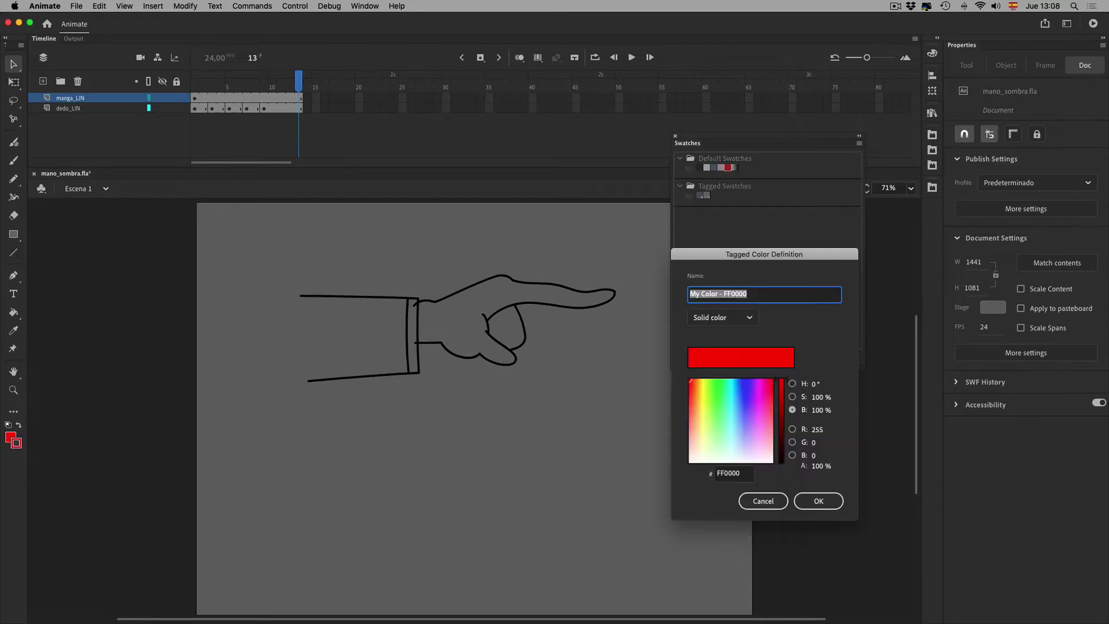
text(rojo)
click(818, 502)
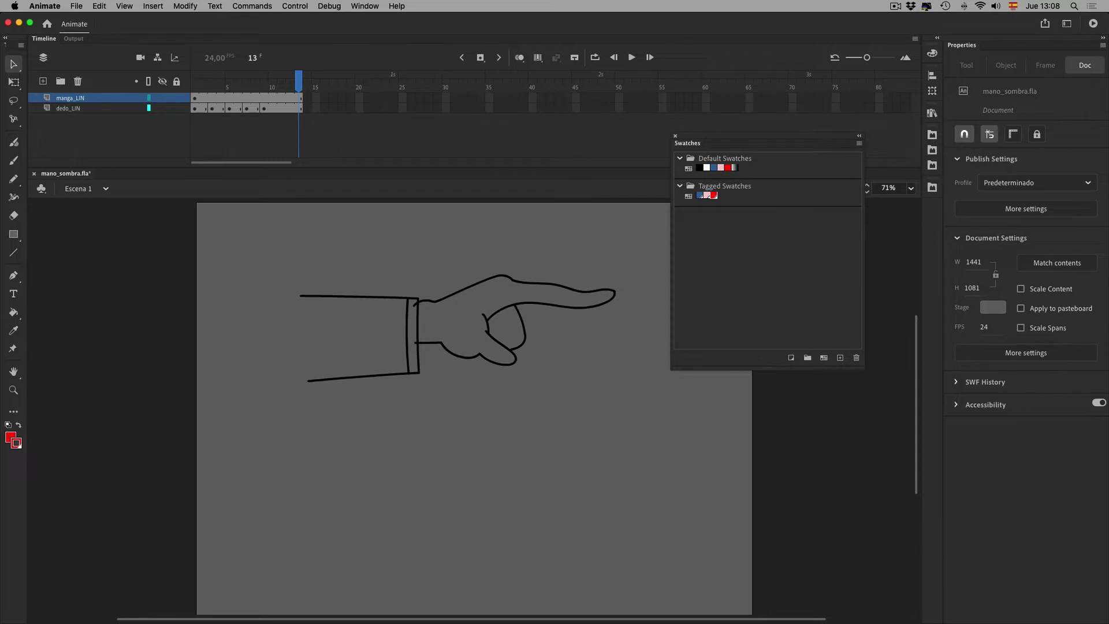
click(859, 136)
drag(682, 152, 932, 66)
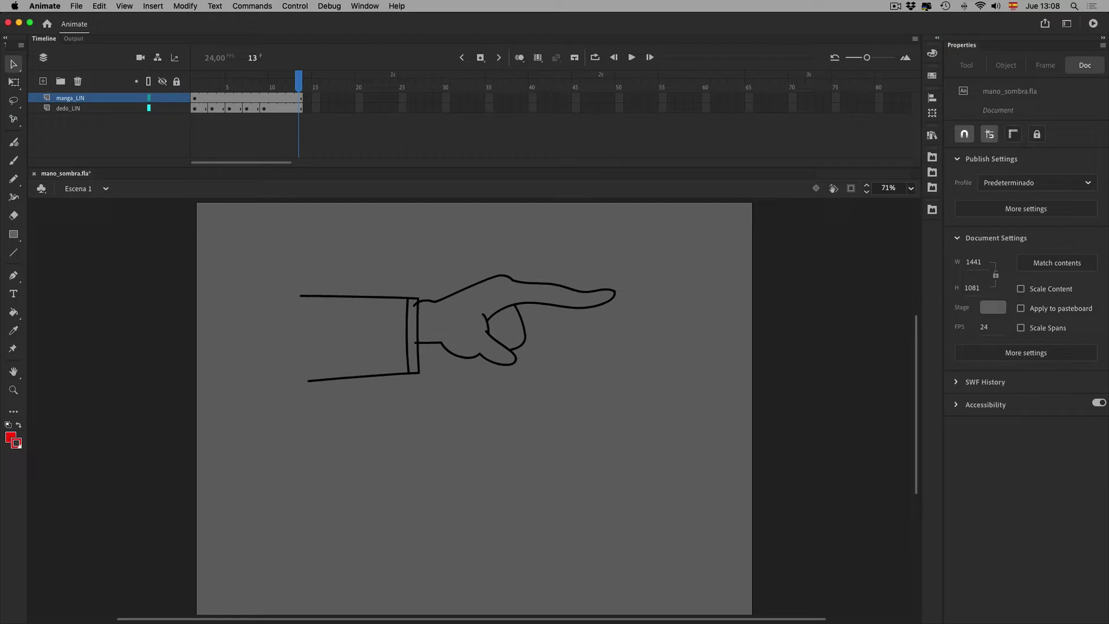
Go to frame 1, duplicate the manga_LIN layer and place the copy directly below the original.
click(194, 81)
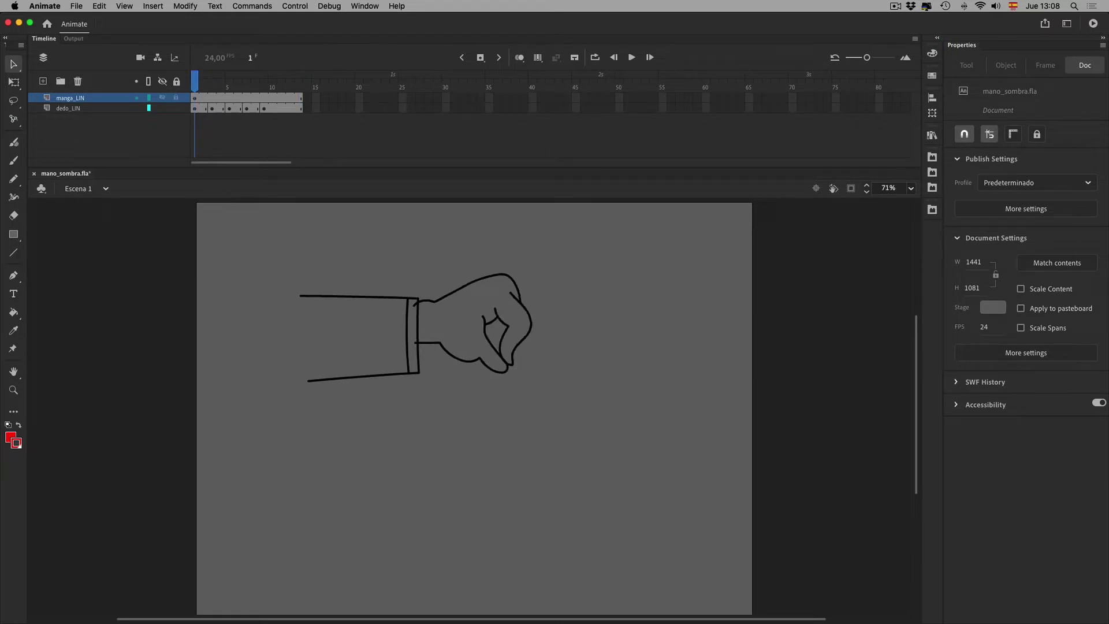
click(87, 97)
right_click(95, 98)
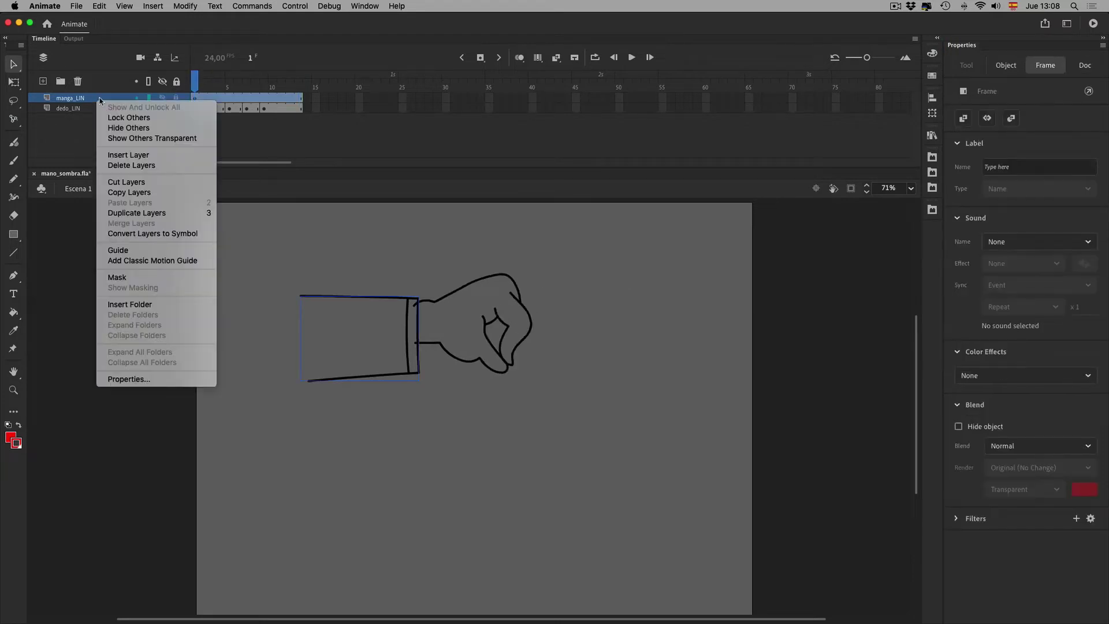
click(139, 213)
click(100, 108)
drag(100, 99, 99, 116)
Duplicate the dedo_LIN layer, place the copy below the original and rename it dedo_COL.
click(98, 119)
right_click(97, 122)
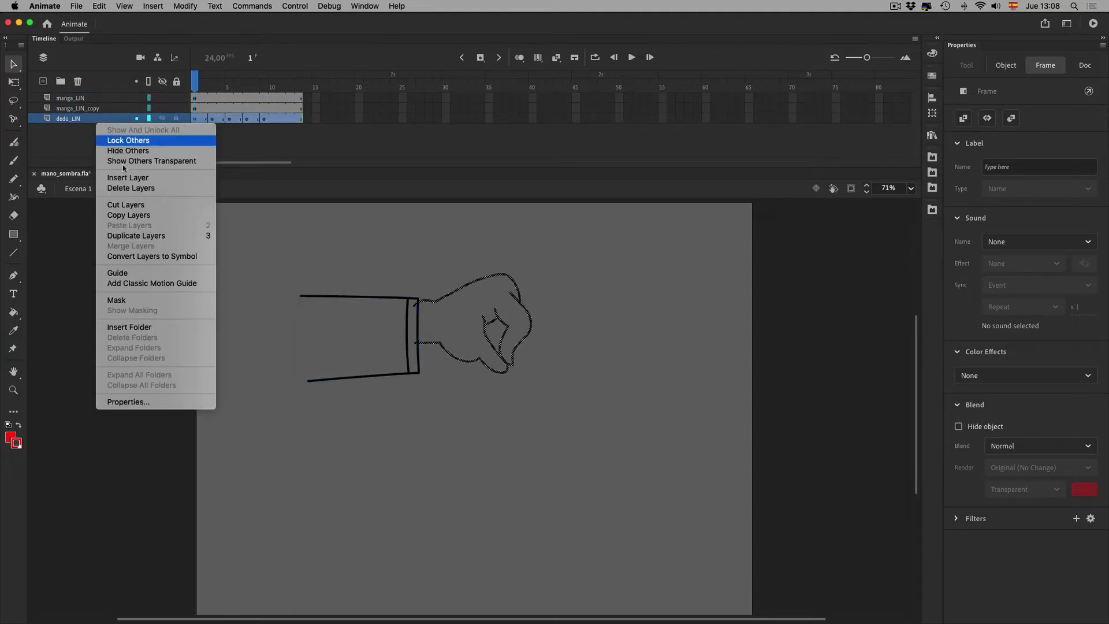
click(160, 238)
drag(92, 122, 120, 130)
double_click(80, 128)
text(O)
key(BackSpace)
text(COL)
key(shift+Return)
Rename the duplicated manga_LIN layer as manga_COL.
double_click(80, 108)
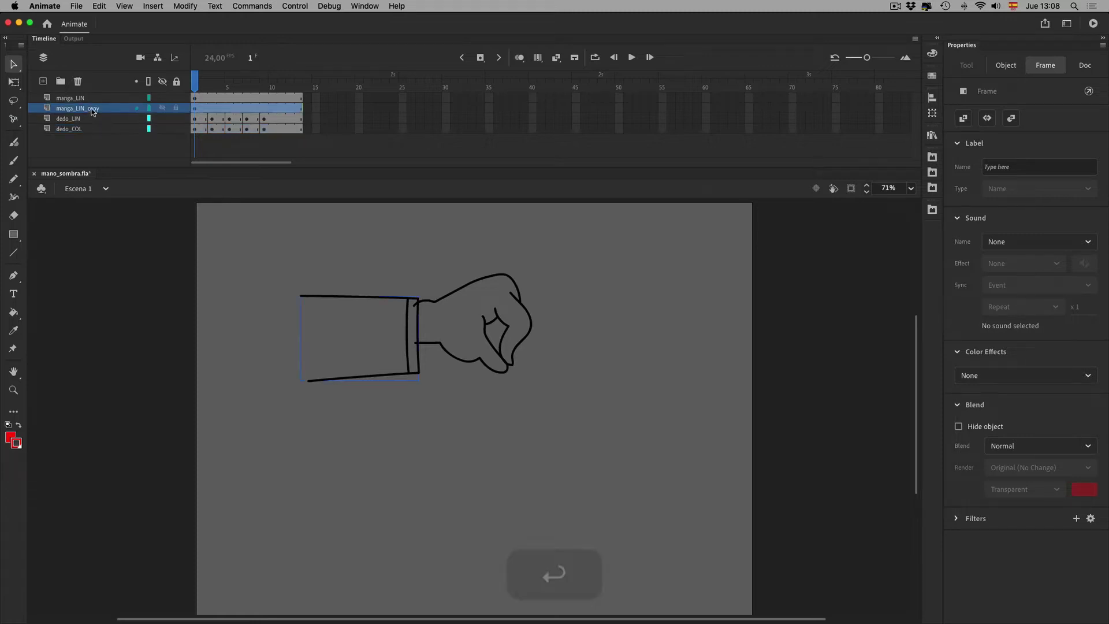
drag(81, 108, 114, 108)
text(COL)
key(shift+Return)
Hide the line layers so that only manga_COL and dedo_COL are shown.
click(163, 82)
click(162, 108)
click(162, 128)
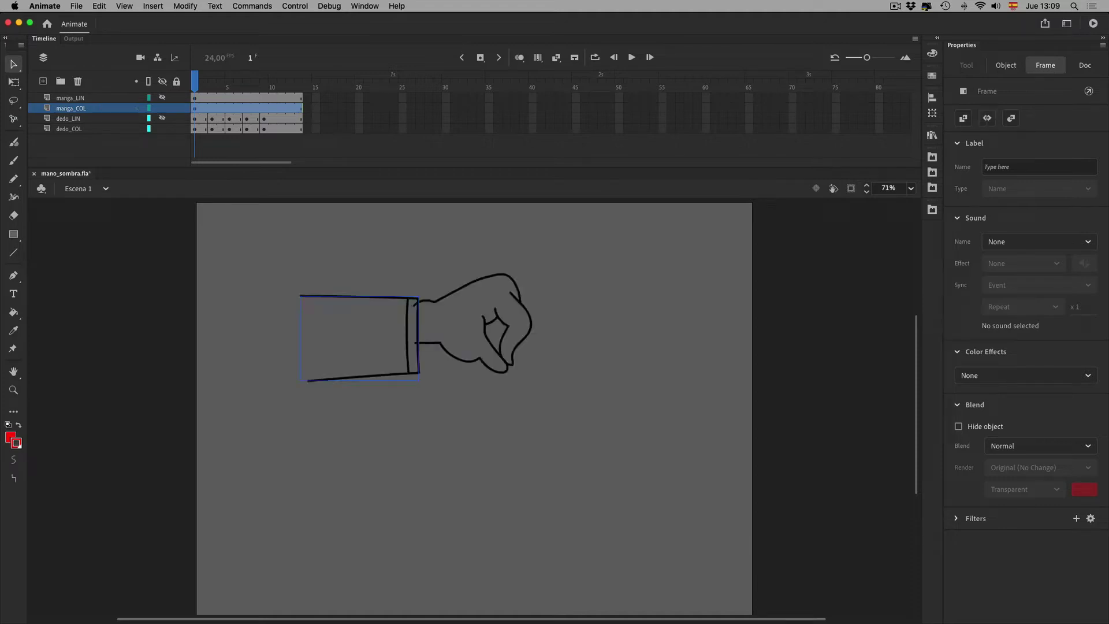
Open the sleeve's drawing object on frame 1 of the manga_COL layer for editing.
mouse_move(194, 81)
mouse_down()
mouse_move(282, 82)
mouse_move(195, 82)
mouse_up()
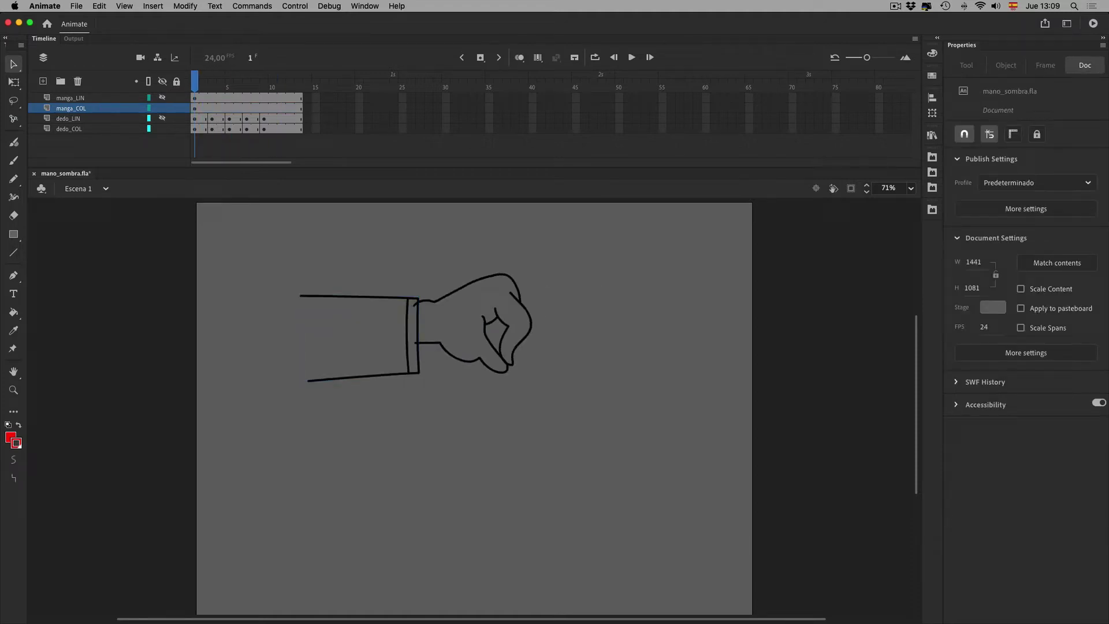
click(194, 108)
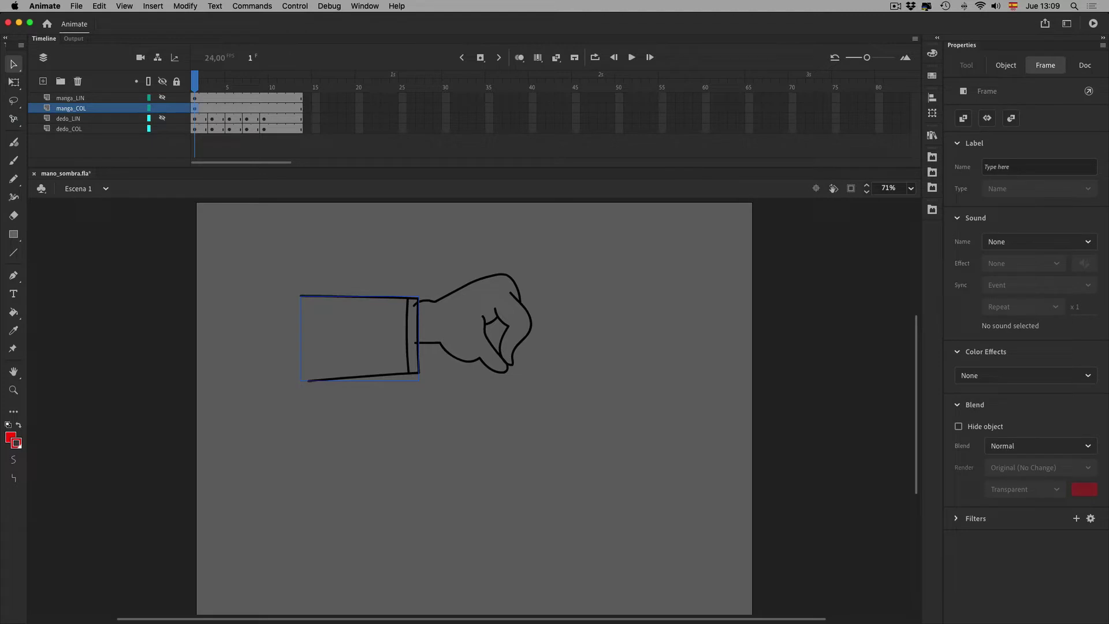
key(k)
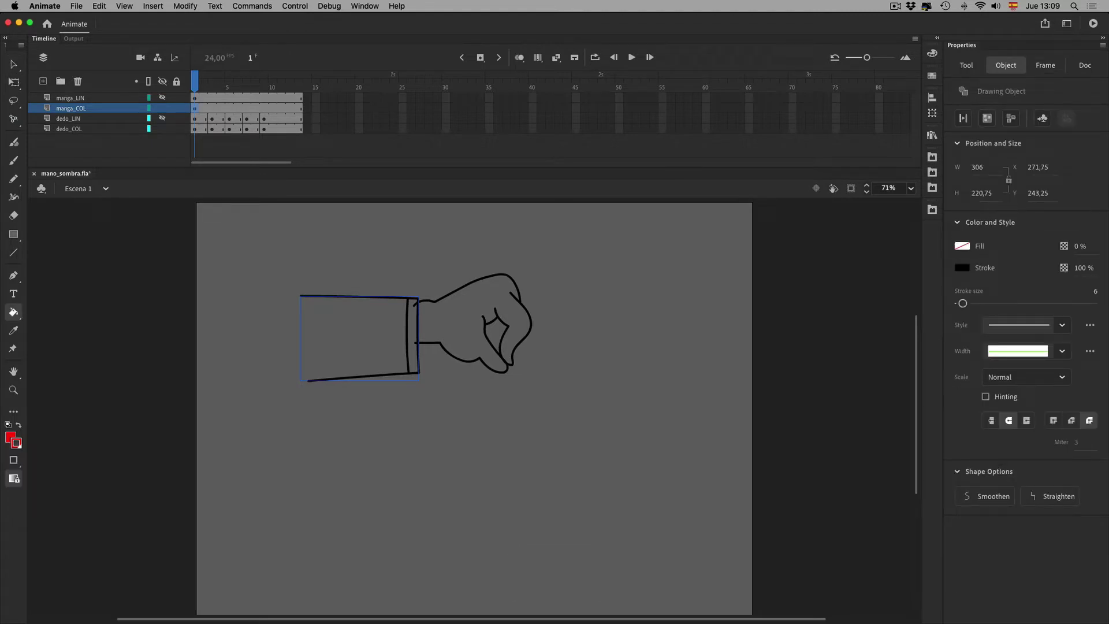
key(v)
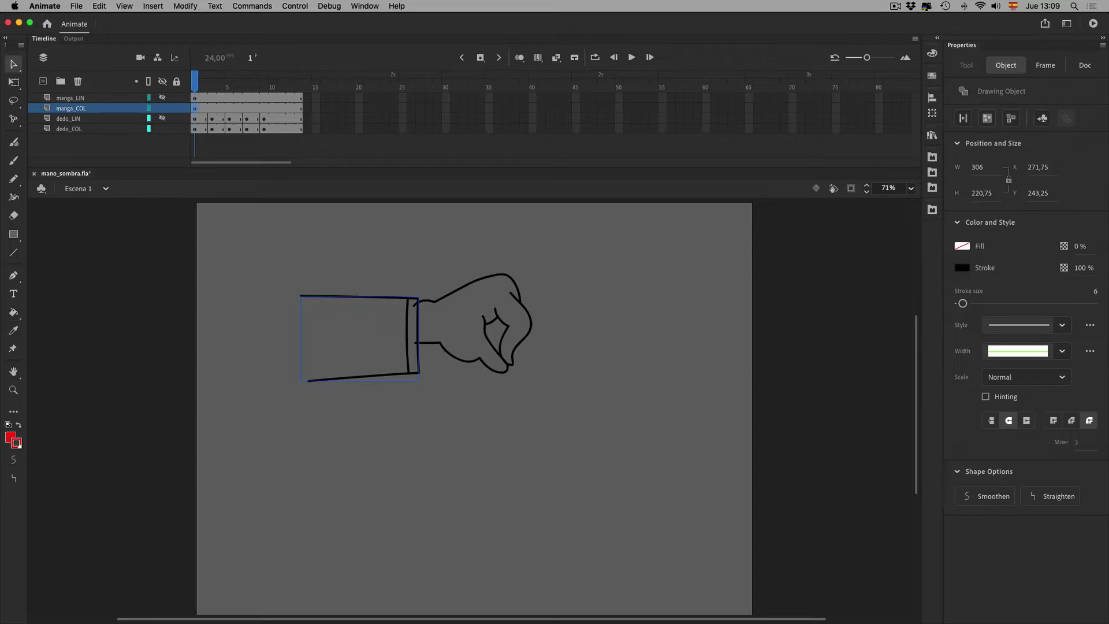
double_click(407, 335)
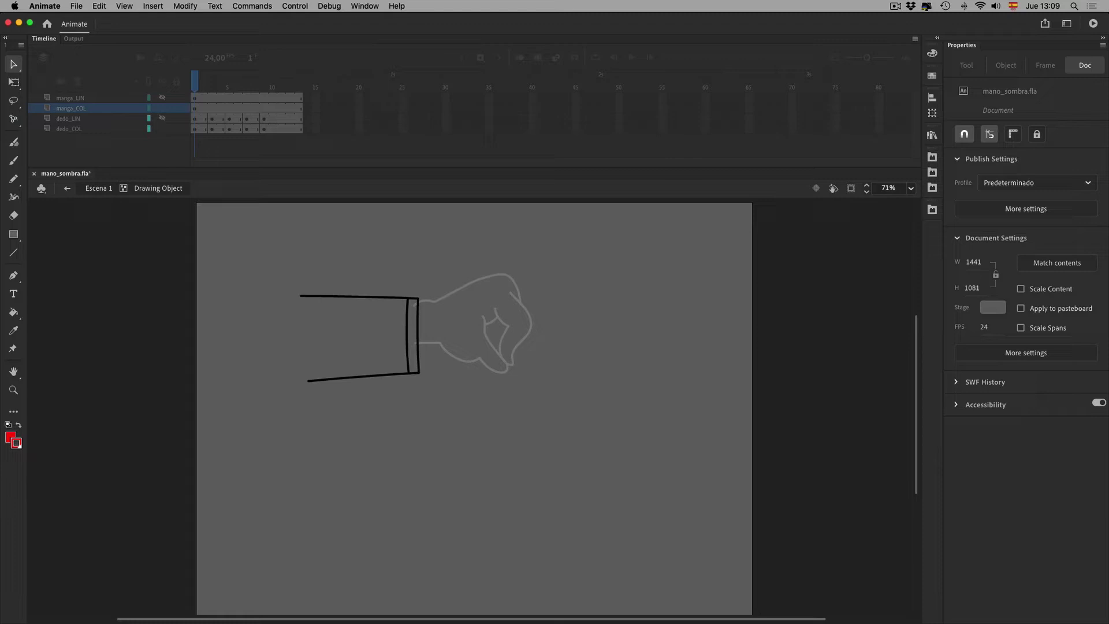
Fill the sleeve's cuff strip with white FFFFFF using the Paint Bucket.
click(932, 53)
click(762, 78)
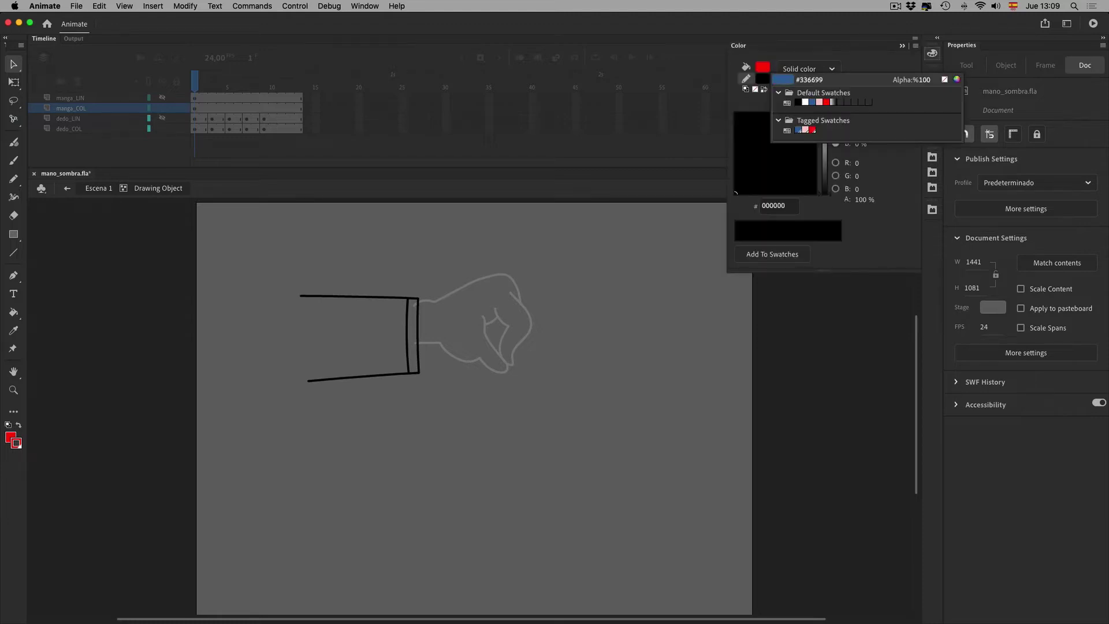
click(806, 102)
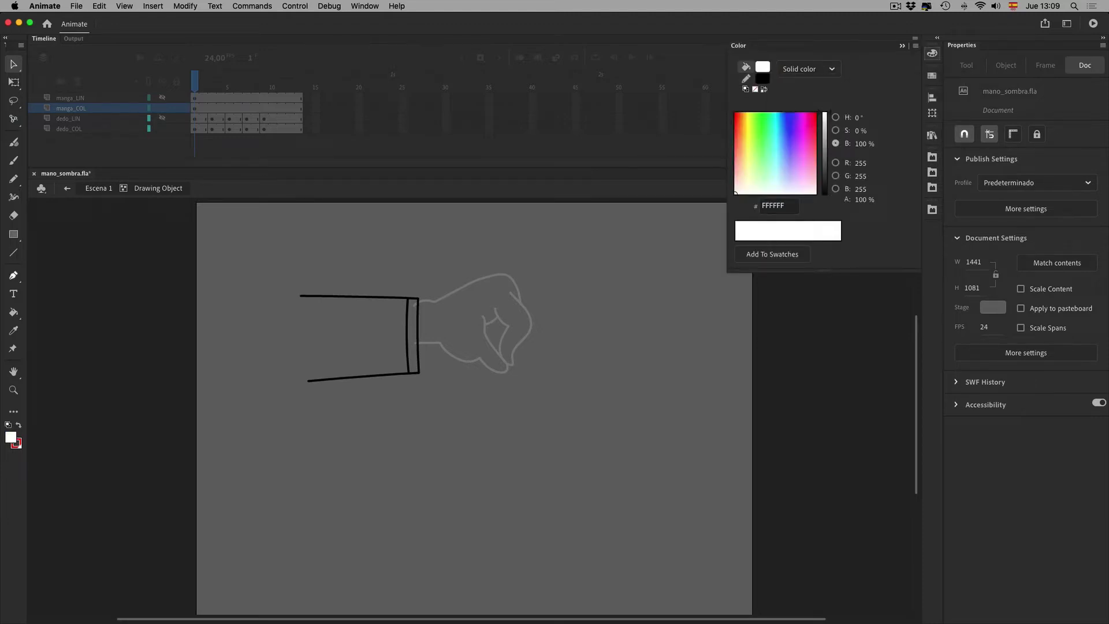
key(k)
click(412, 335)
key(super+shift+F9)
key(v)
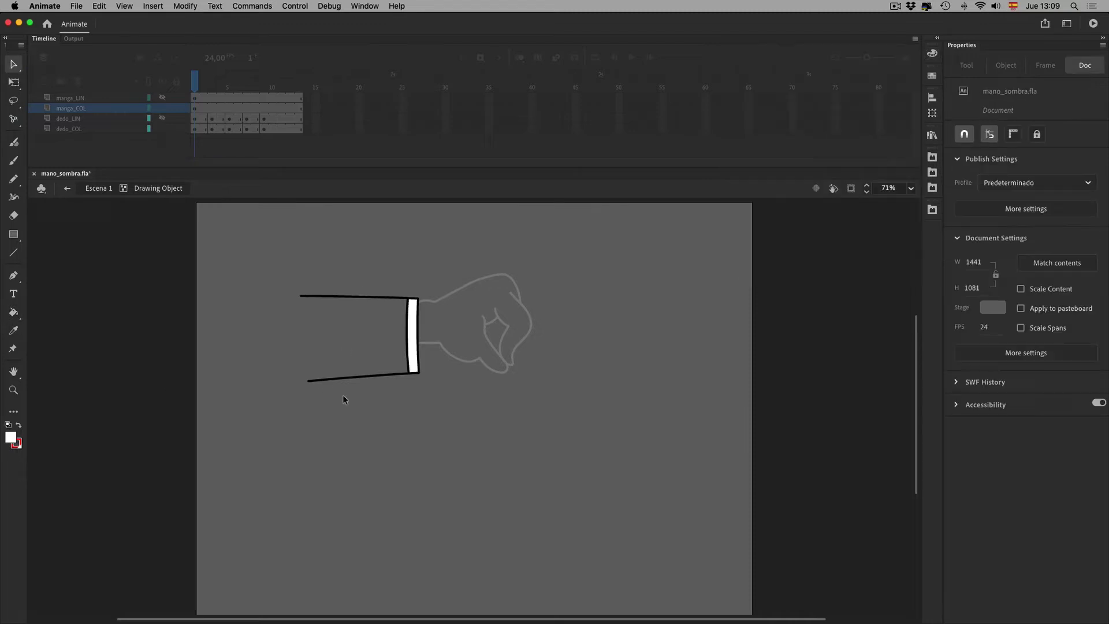
Draw a red FF0000 line across the sleeve's open end with the Line tool, extending past both outline edges.
click(13, 253)
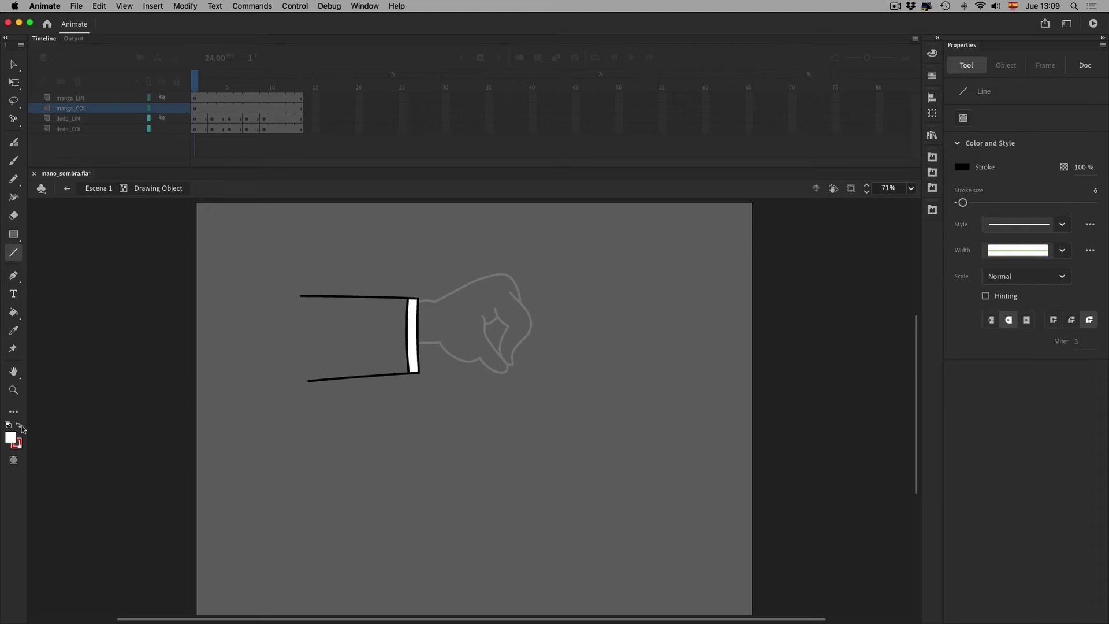
drag(302, 289, 312, 366)
key(super+z)
click(963, 167)
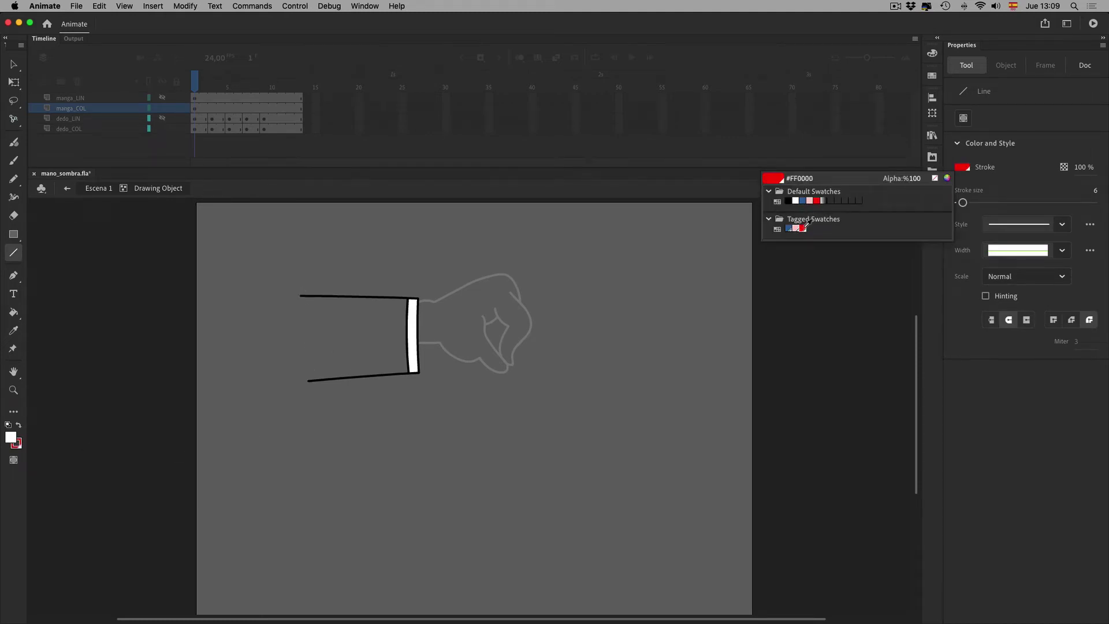
click(816, 201)
drag(301, 288, 315, 399)
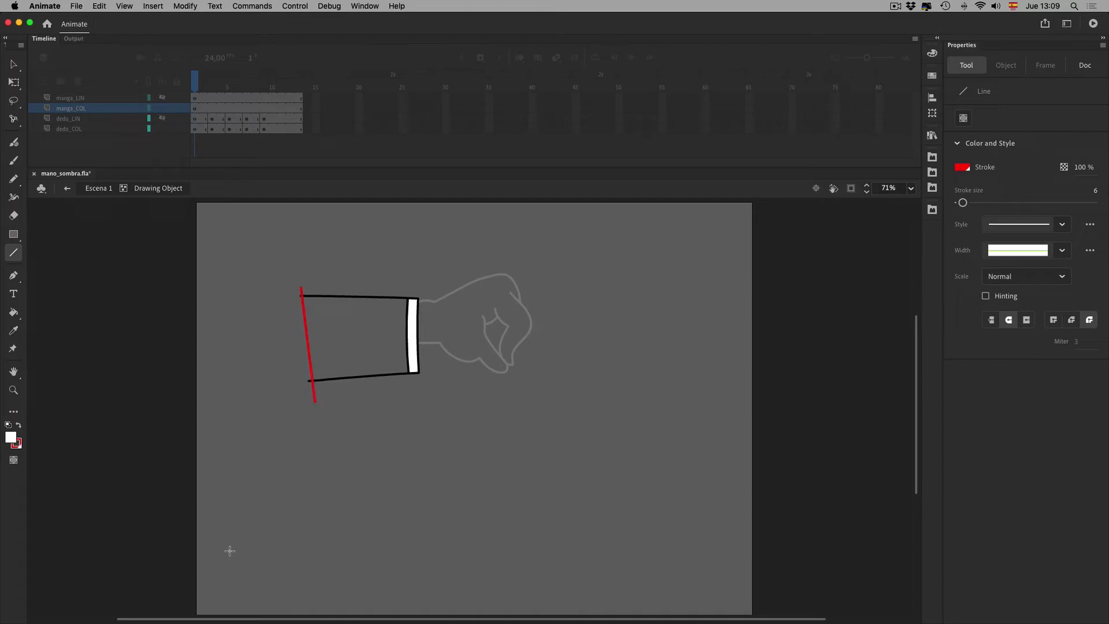
click(14, 64)
click(310, 350)
drag(274, 255, 518, 448)
click(405, 432)
Fill the sleeve's body with the tagged blue swatch 336699 using the Paint Bucket.
click(14, 295)
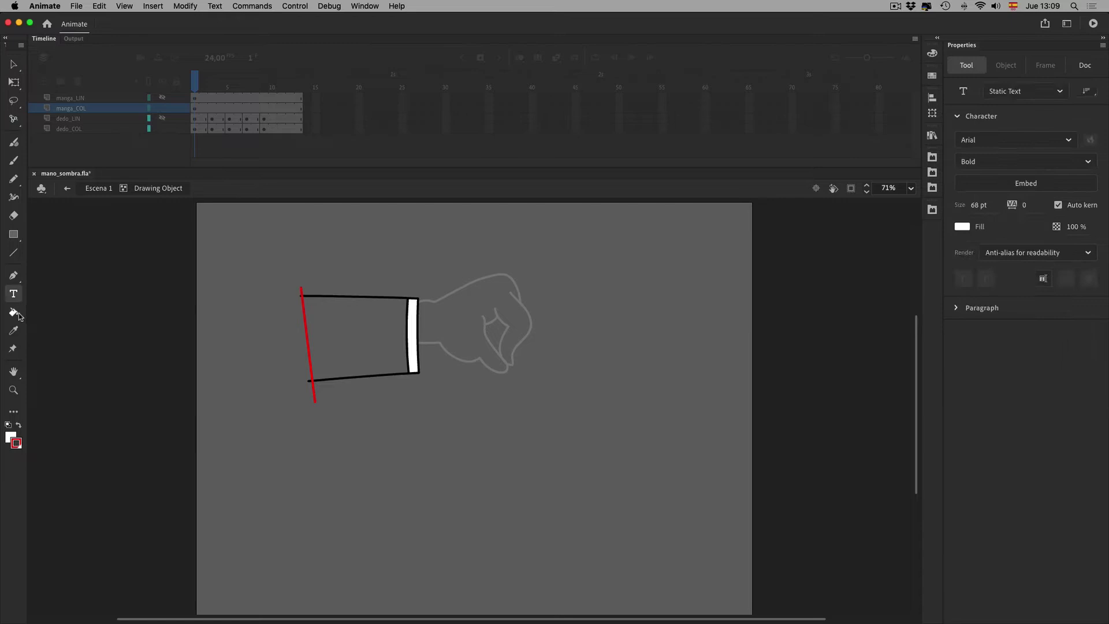
click(19, 314)
click(12, 438)
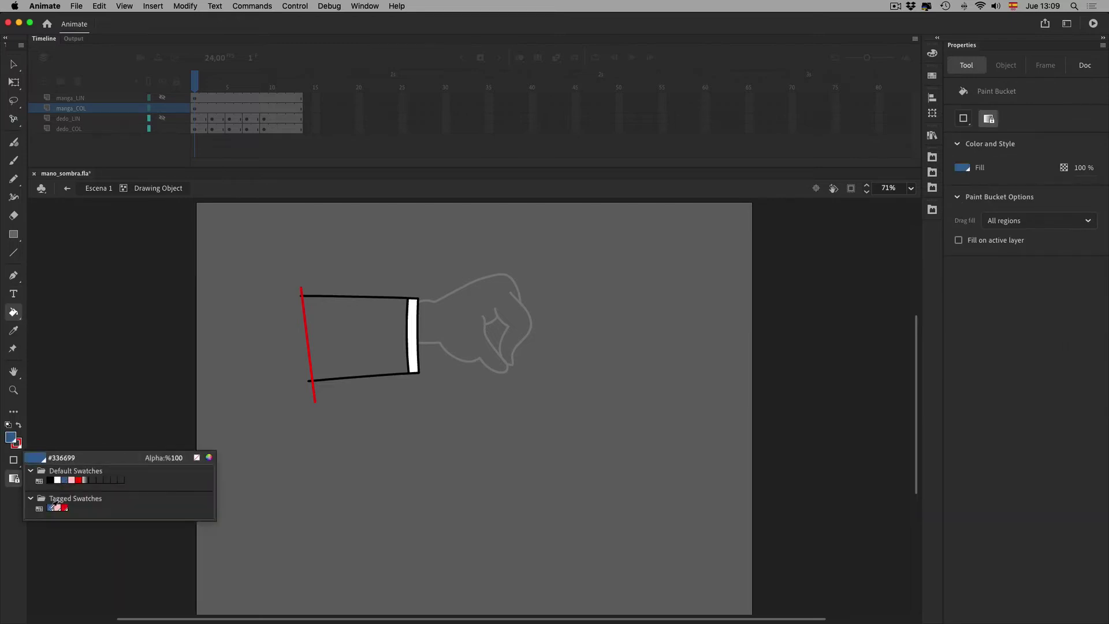
click(55, 506)
Delete the red closing line, bow the fill's open edge outward, and leave the drawing object.
key(v)
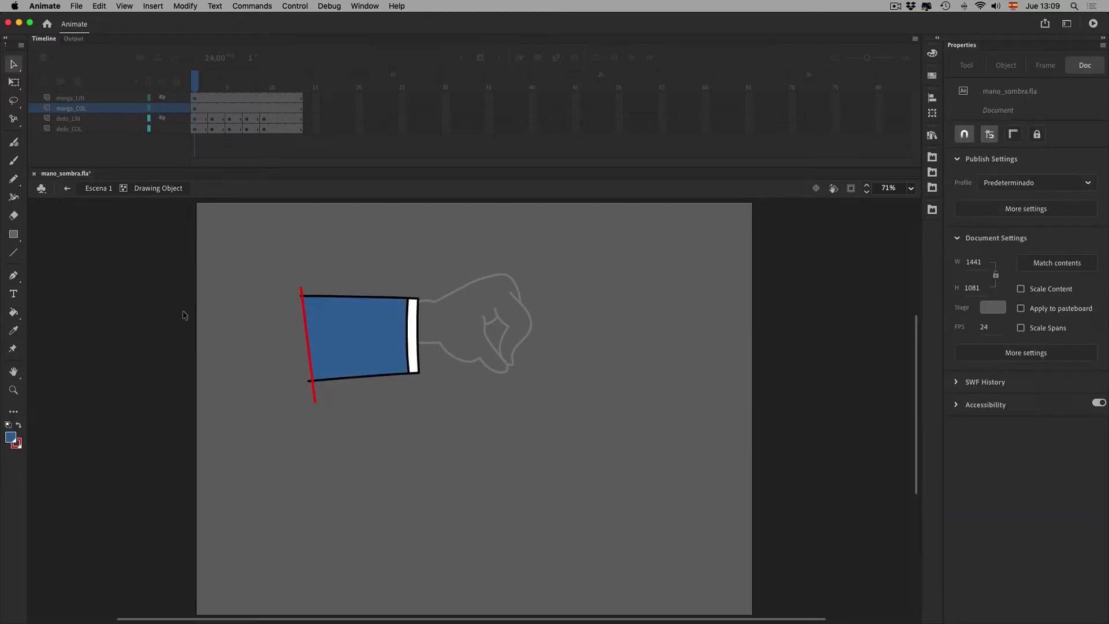
click(312, 376)
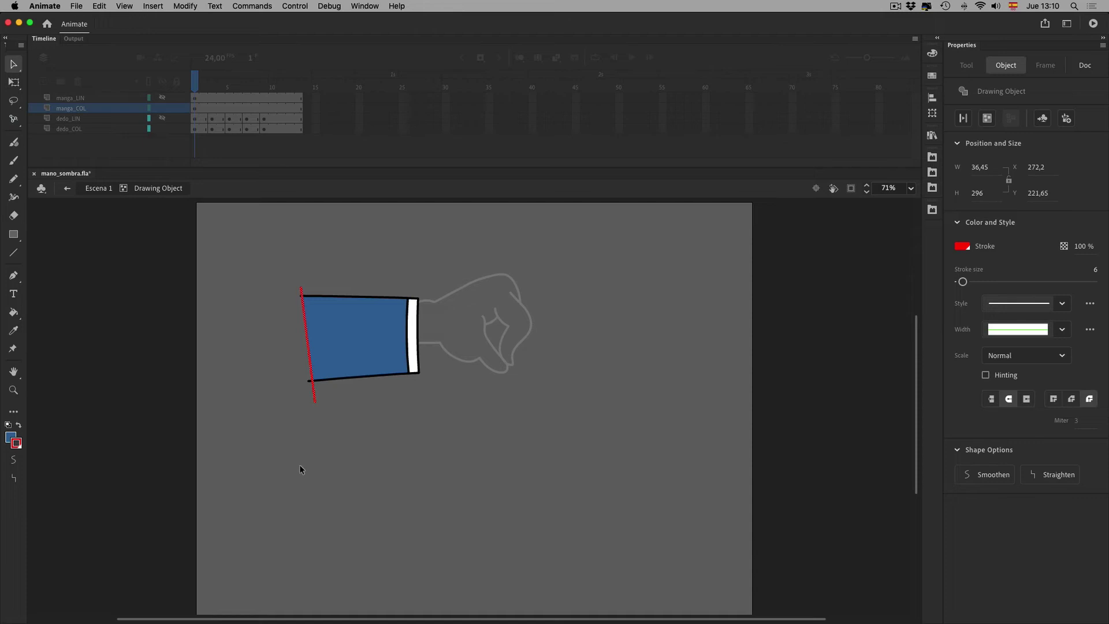
key(BackSpace)
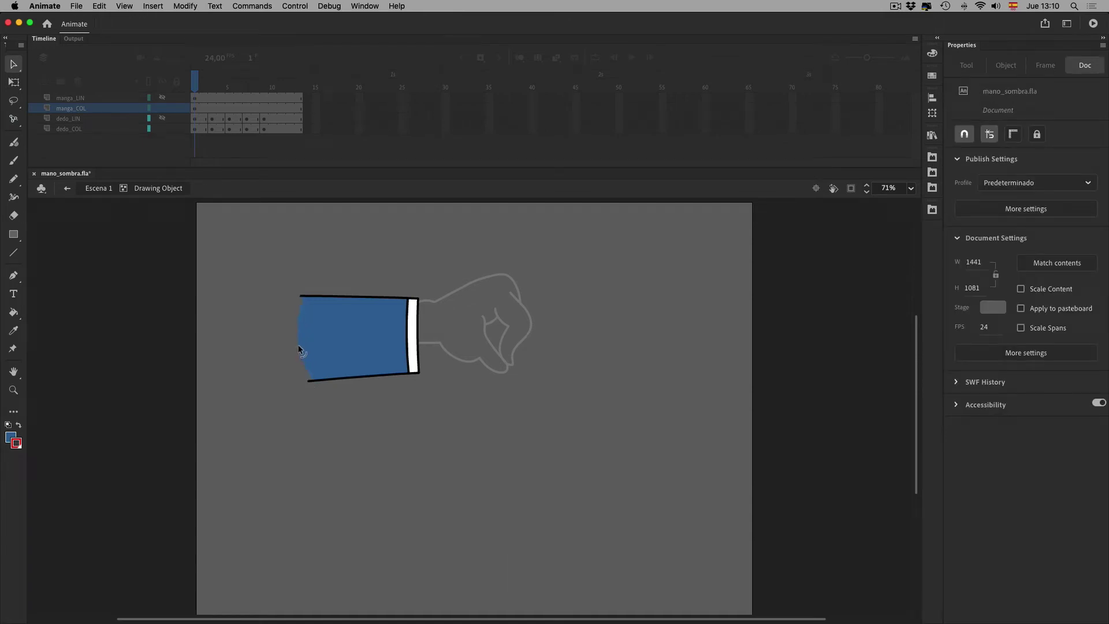
double_click(351, 474)
click(272, 560)
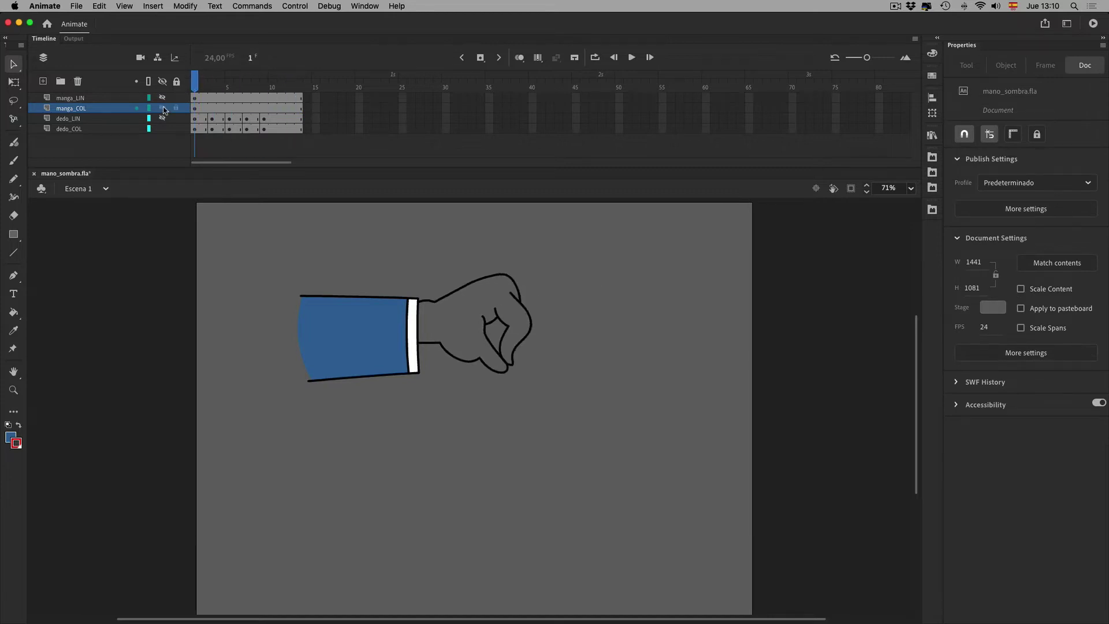
Try to redefine the tagged manga swatch as green 159954 with the sleeve selected, and undo the change.
click(163, 108)
click(162, 108)
click(380, 348)
click(933, 58)
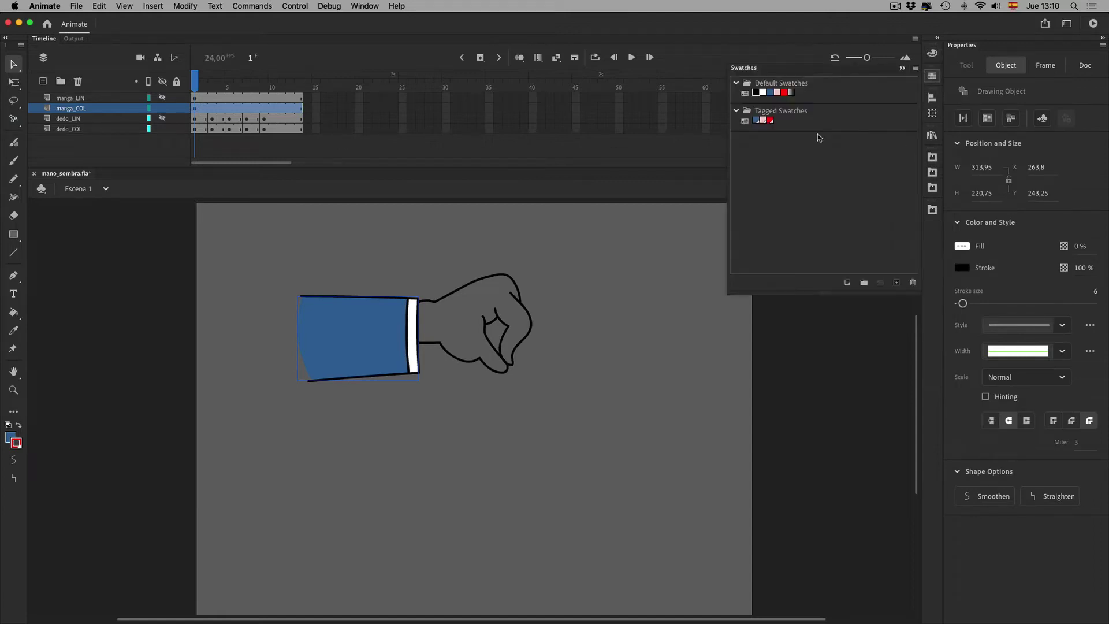
double_click(765, 120)
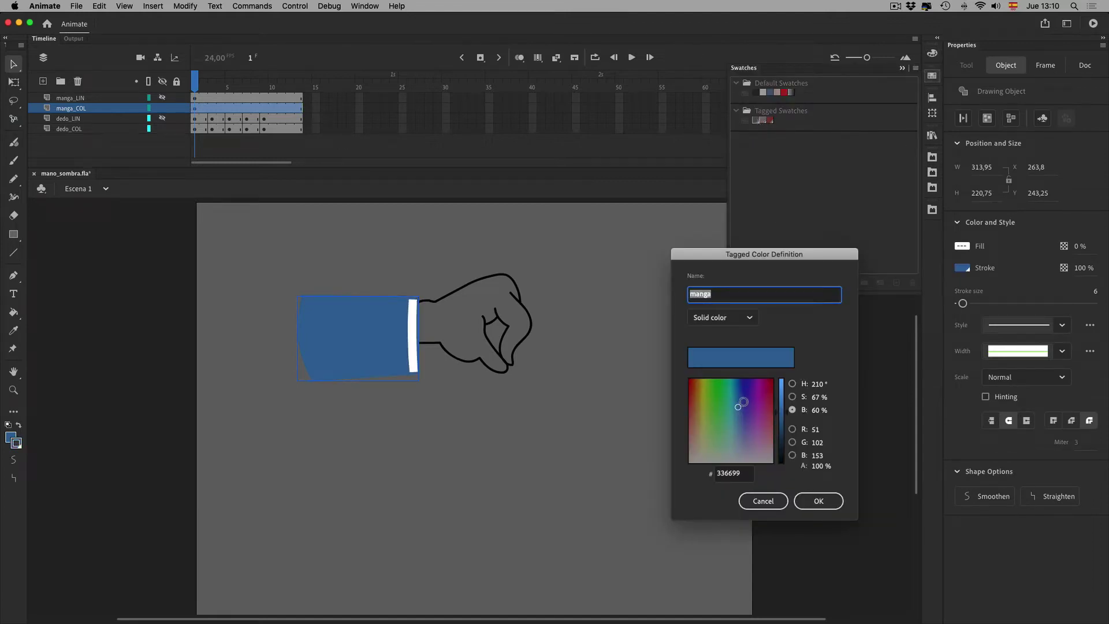
click(724, 391)
click(816, 498)
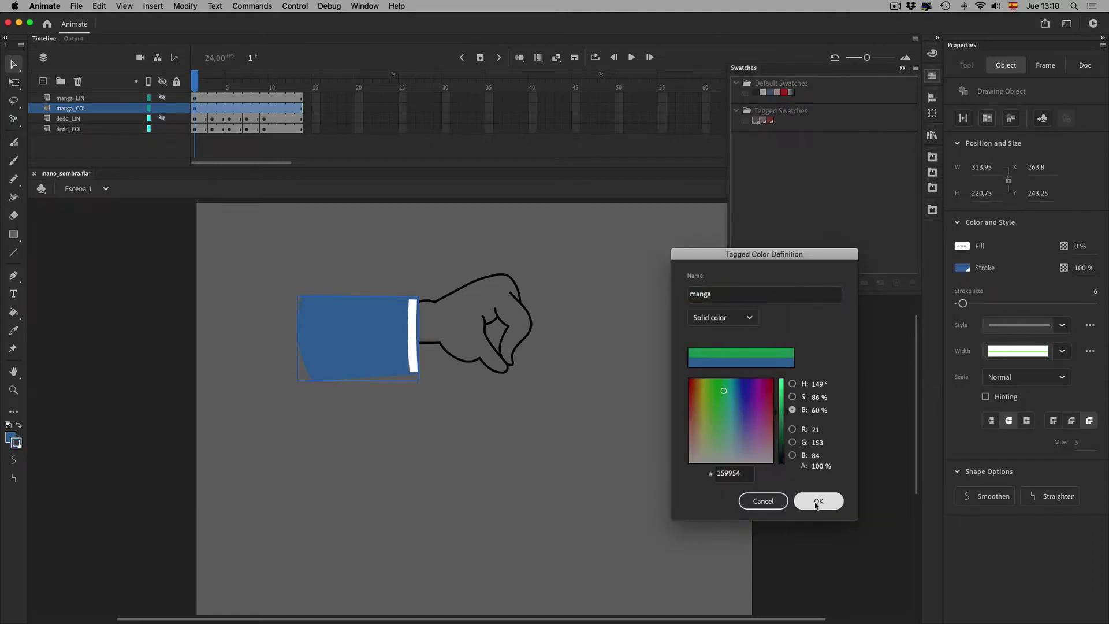
key(super+z)
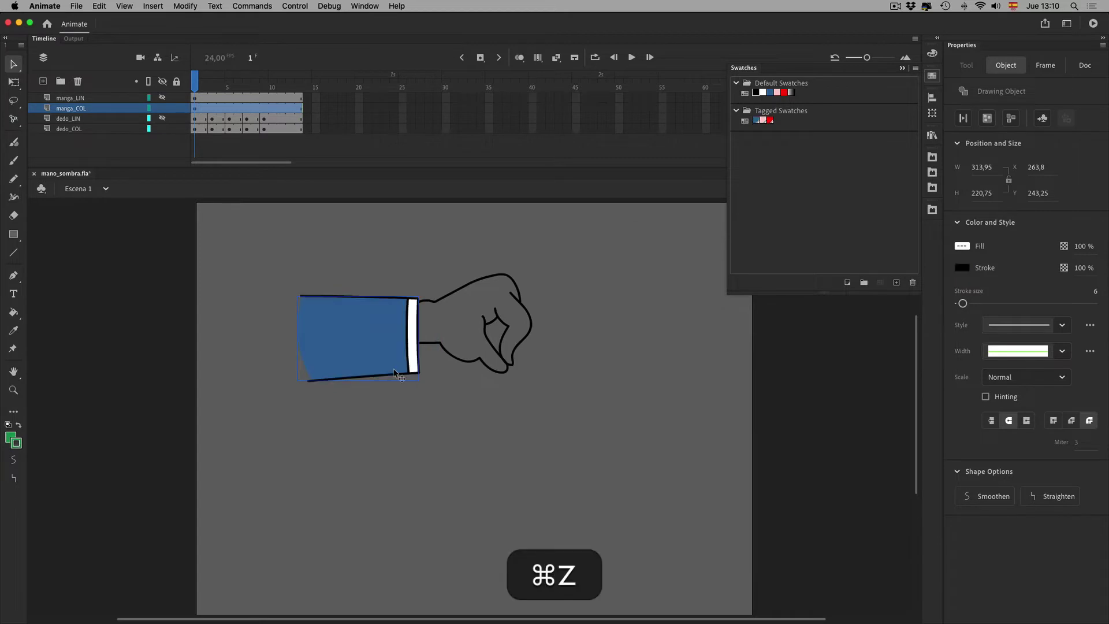
Hide the manga_COL layer and select frame 1 of the dedo_COL layer.
click(181, 235)
click(162, 108)
drag(200, 89, 180, 127)
click(198, 129)
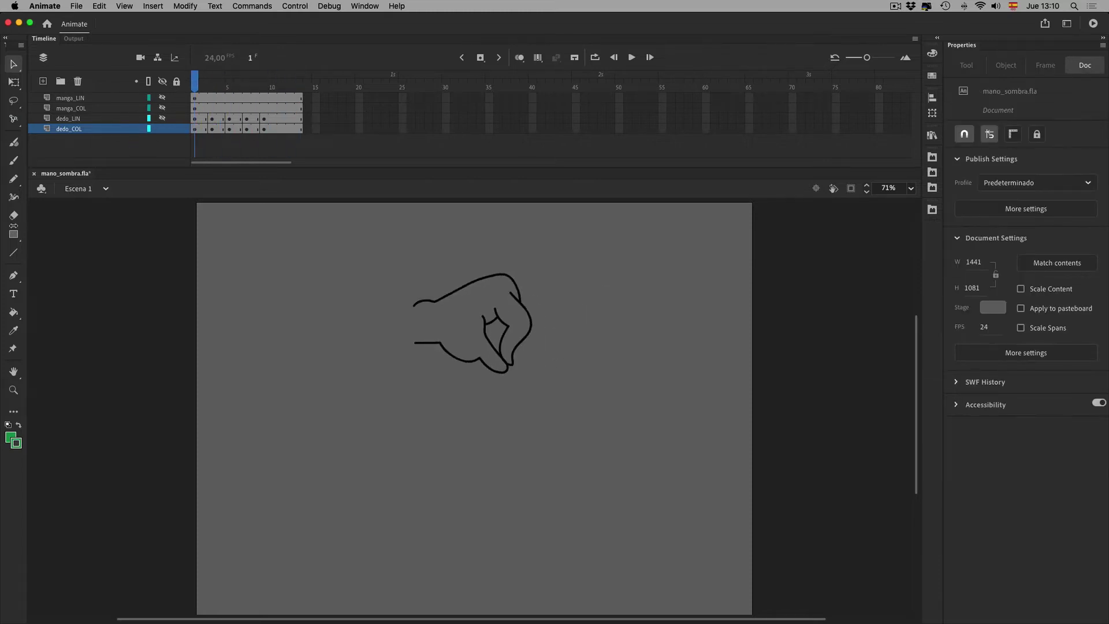
Set the stroke colour to the tagged red swatch and activate the Line tool for the hand.
click(13, 390)
click(379, 284)
click(14, 64)
click(16, 442)
click(64, 512)
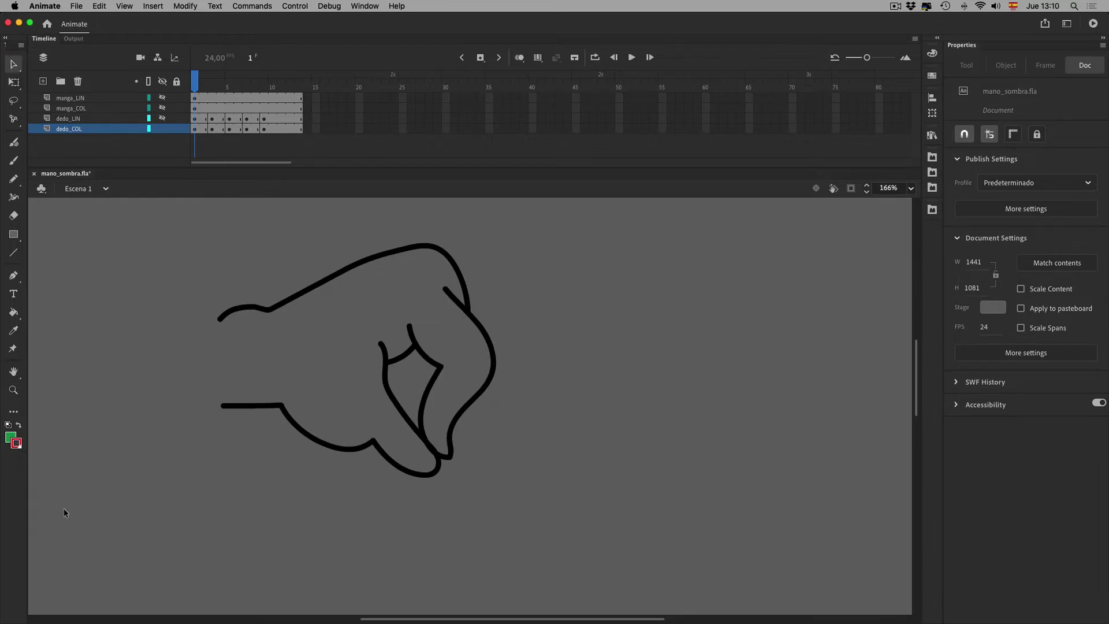
click(13, 252)
Show the manga_LIN layer as a reference for the wrist and lock it.
click(163, 108)
click(162, 108)
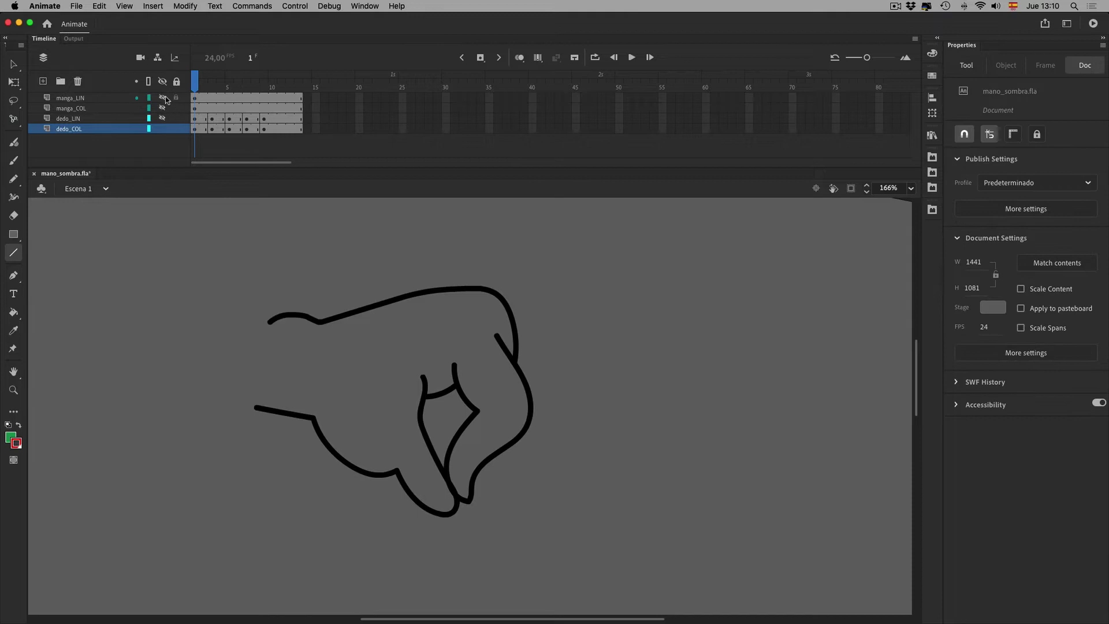
click(162, 97)
click(176, 98)
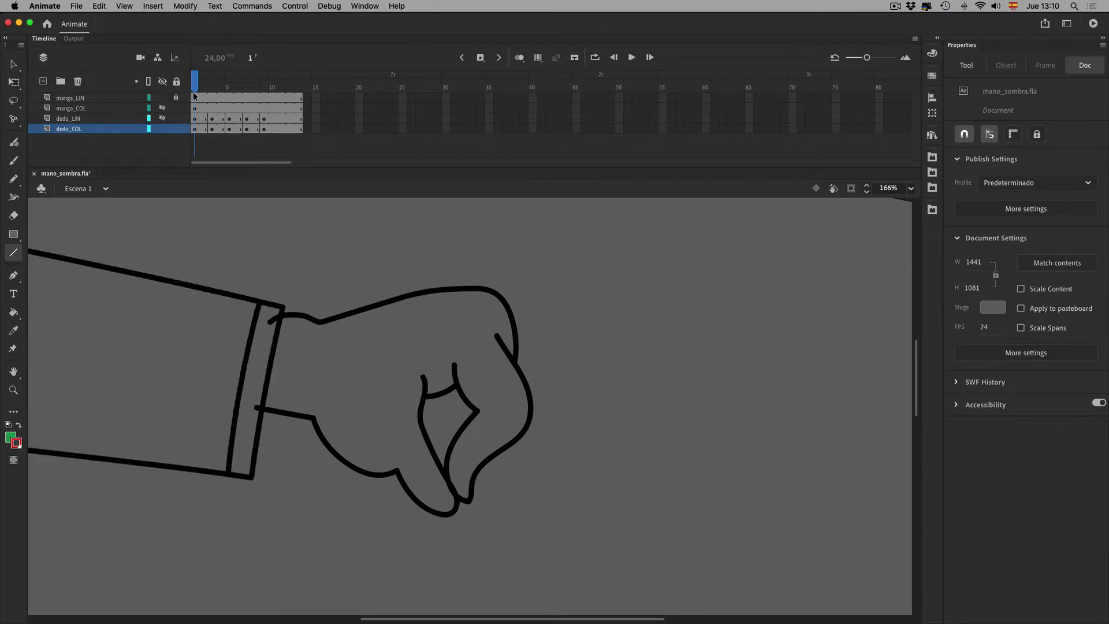
key(space)
drag(654, 388, 760, 382)
click(816, 189)
scroll(542, 298, up, 5)
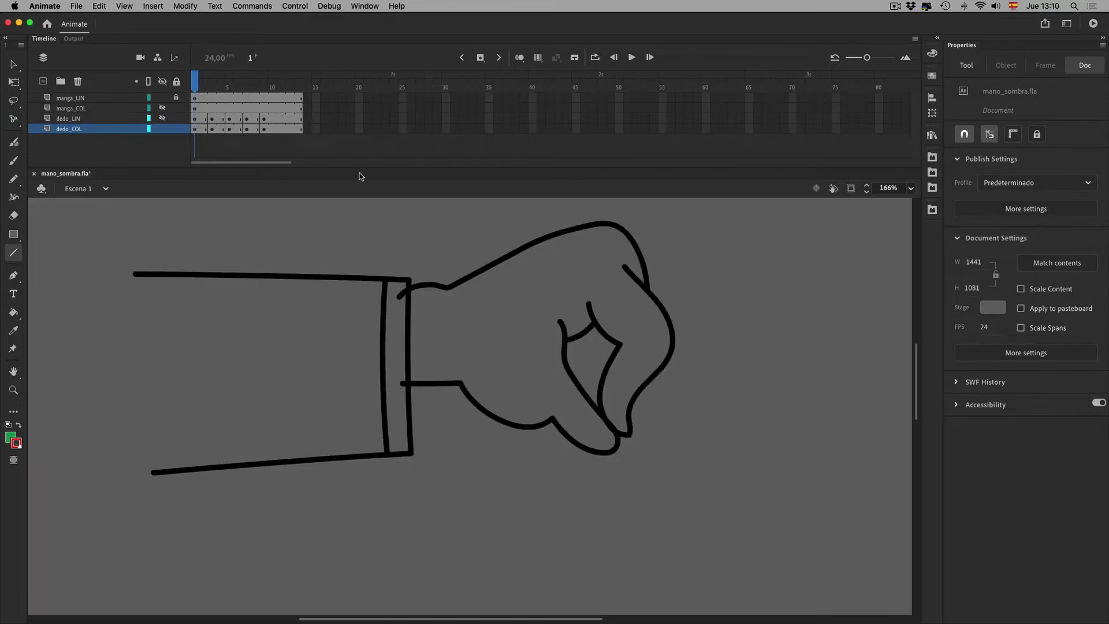
Draw a vertical red line across the open wrist, inside the cuff strip, on dedo_COL keyframes 1, 3, 5, 7 and 9.
drag(403, 282, 402, 399)
click(211, 128)
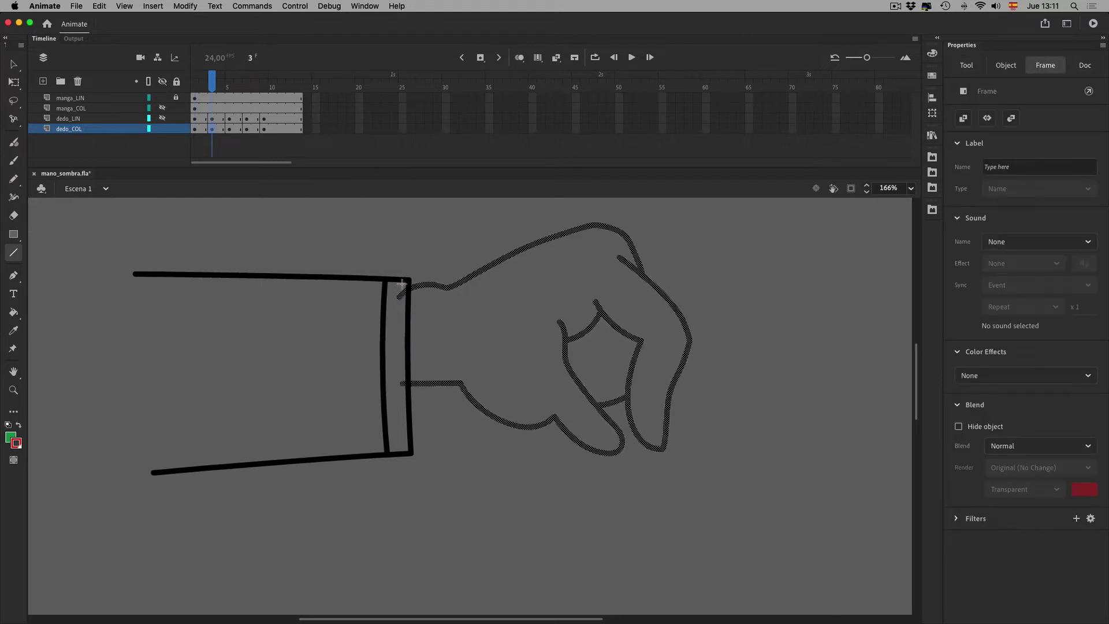
drag(402, 283, 404, 398)
click(248, 137)
click(229, 128)
drag(402, 283, 402, 398)
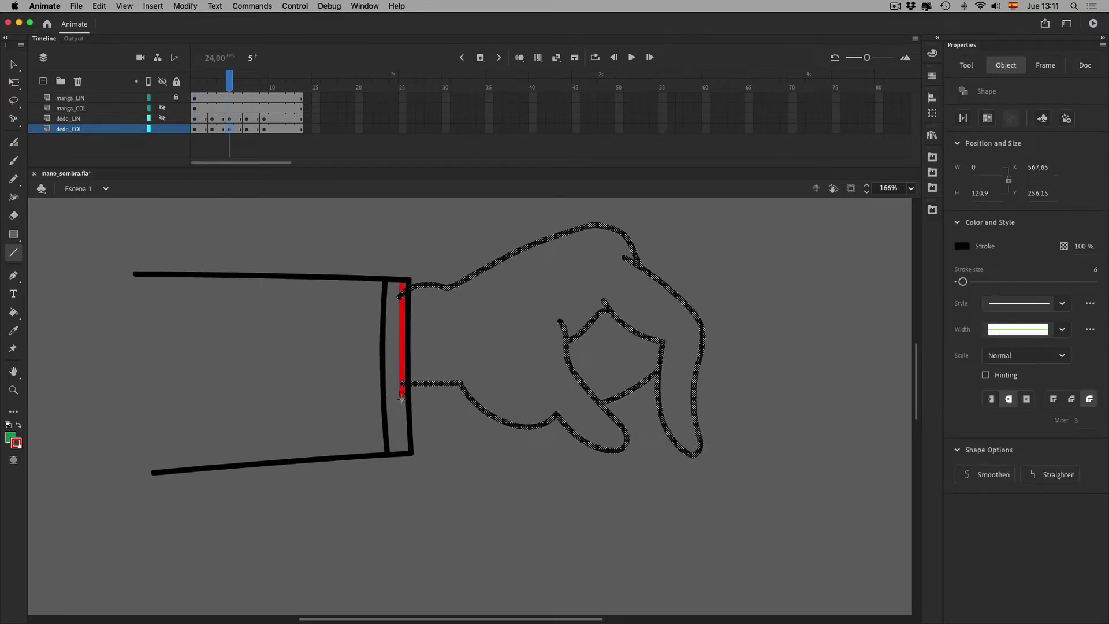
click(247, 128)
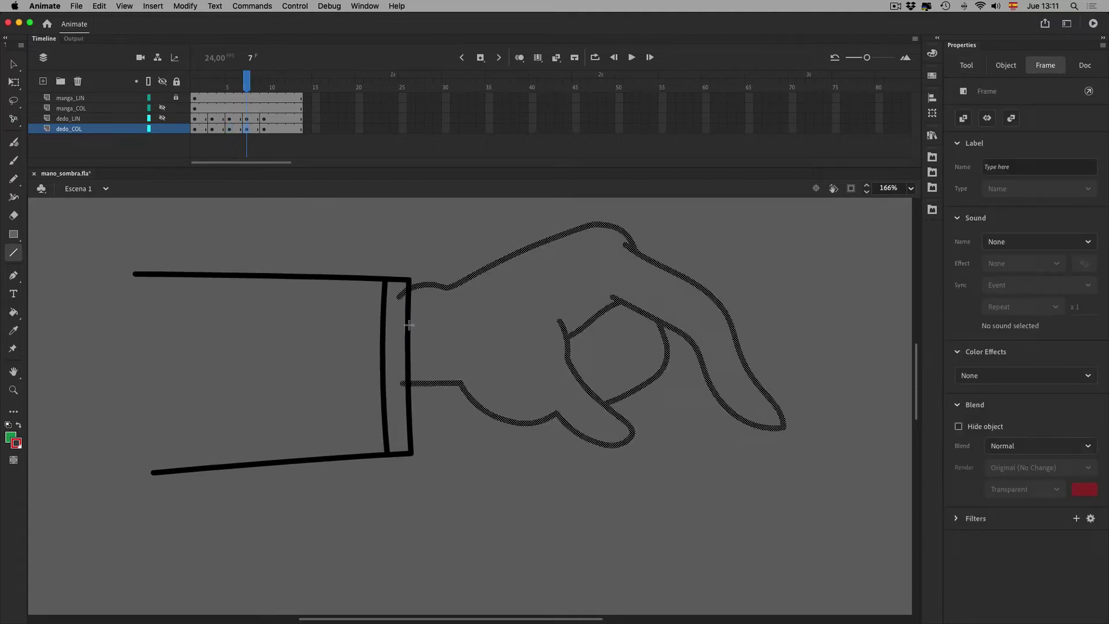
click(264, 129)
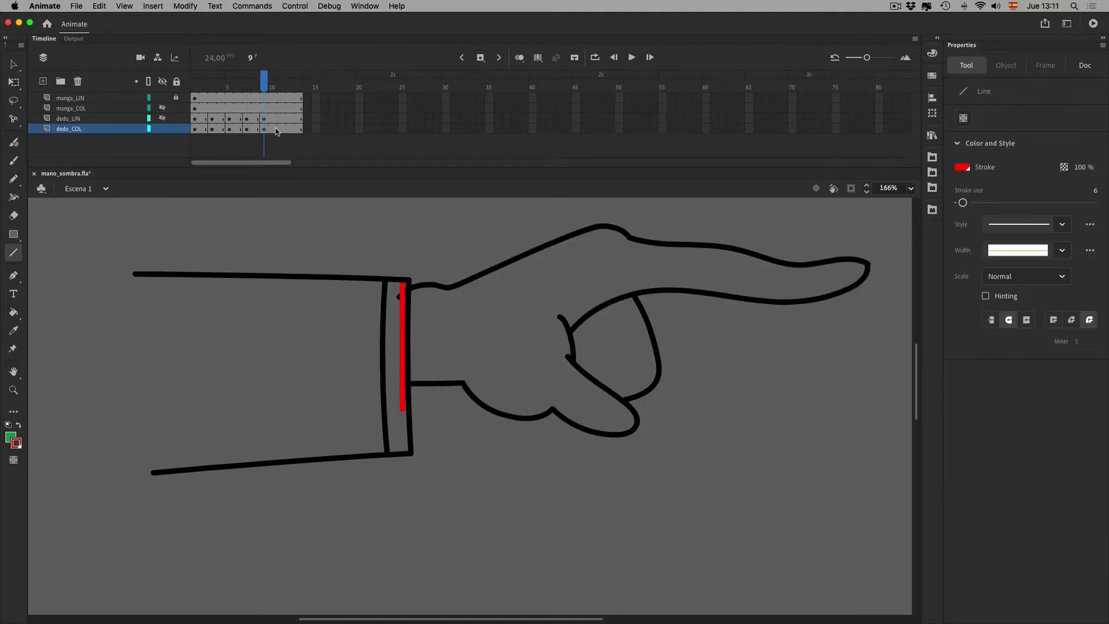
Hide the manga_LIN layer and display the dedo_COL layer as outlines on frame 1.
key(Return)
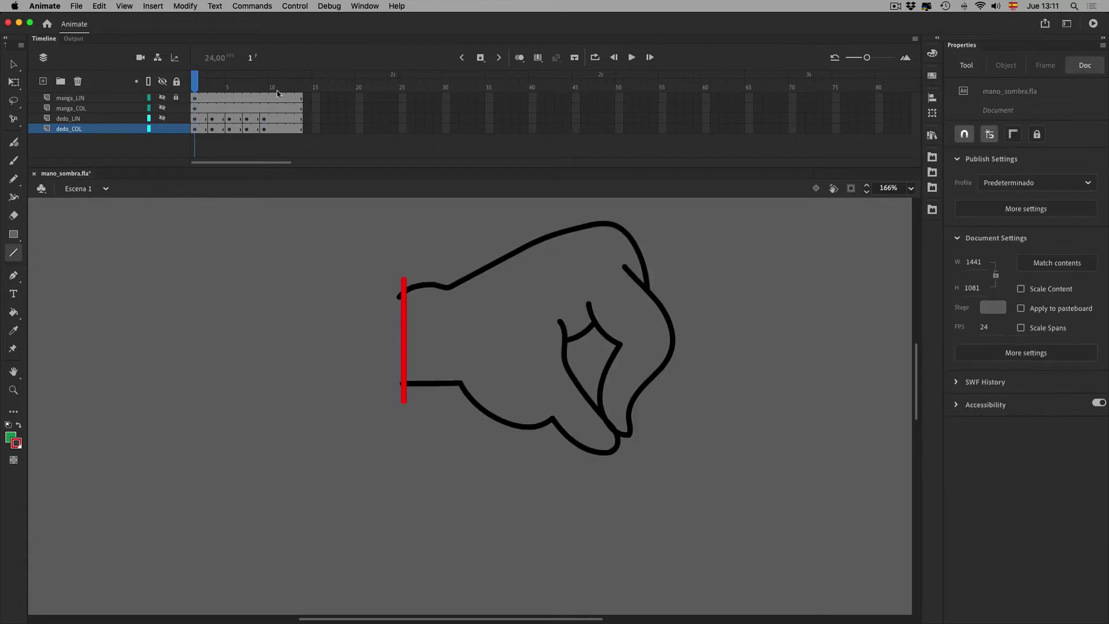
click(193, 88)
key(v)
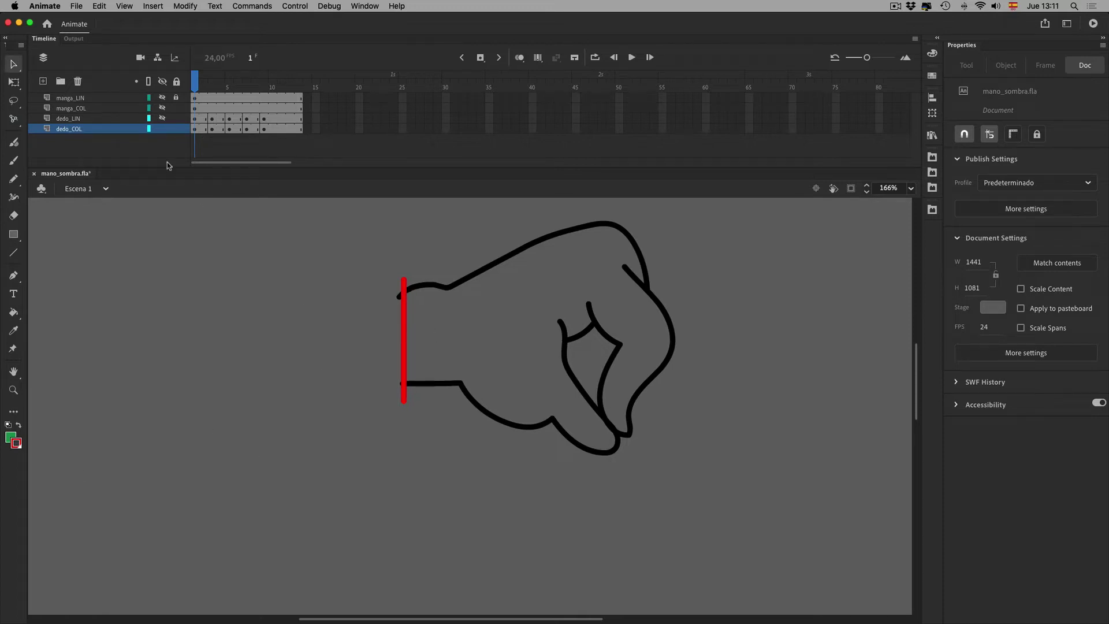
click(149, 129)
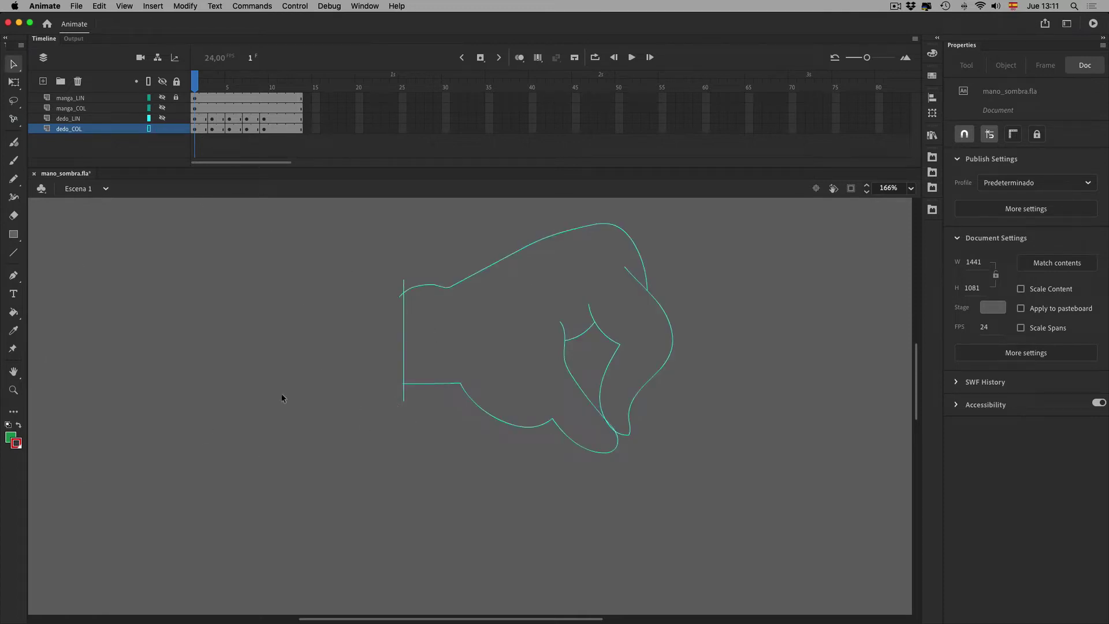
Examine the hand frame by frame at close range for gaps where the wrist outlines meet the closing line.
key(Return)
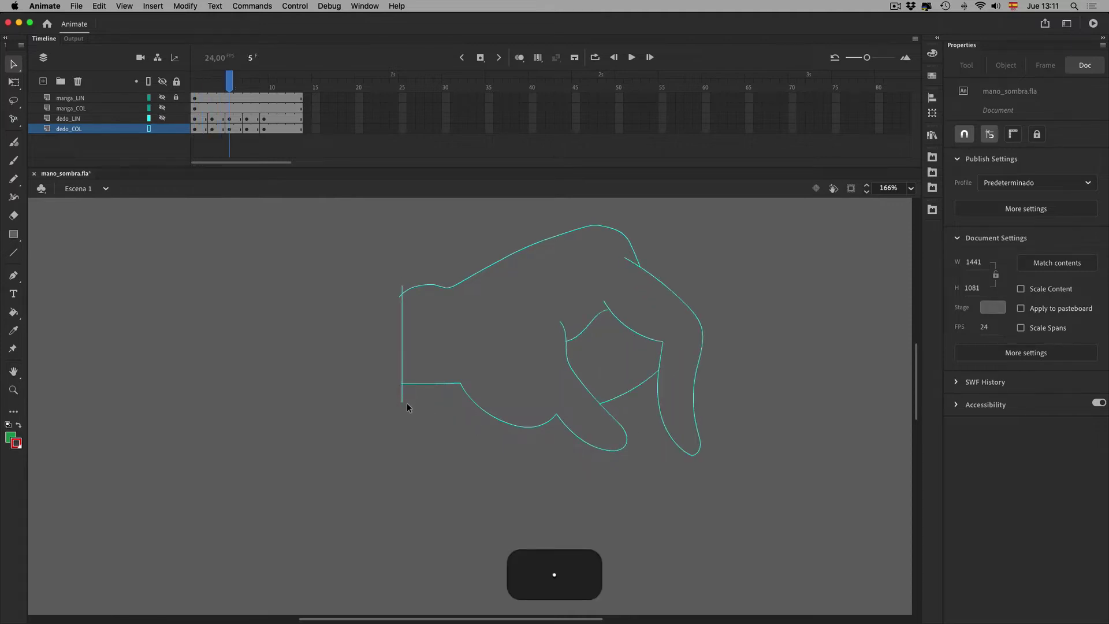
key(period)
key(period)
key(comma)
key(comma)
key(comma)
key(l)
key(l)
key(comma)
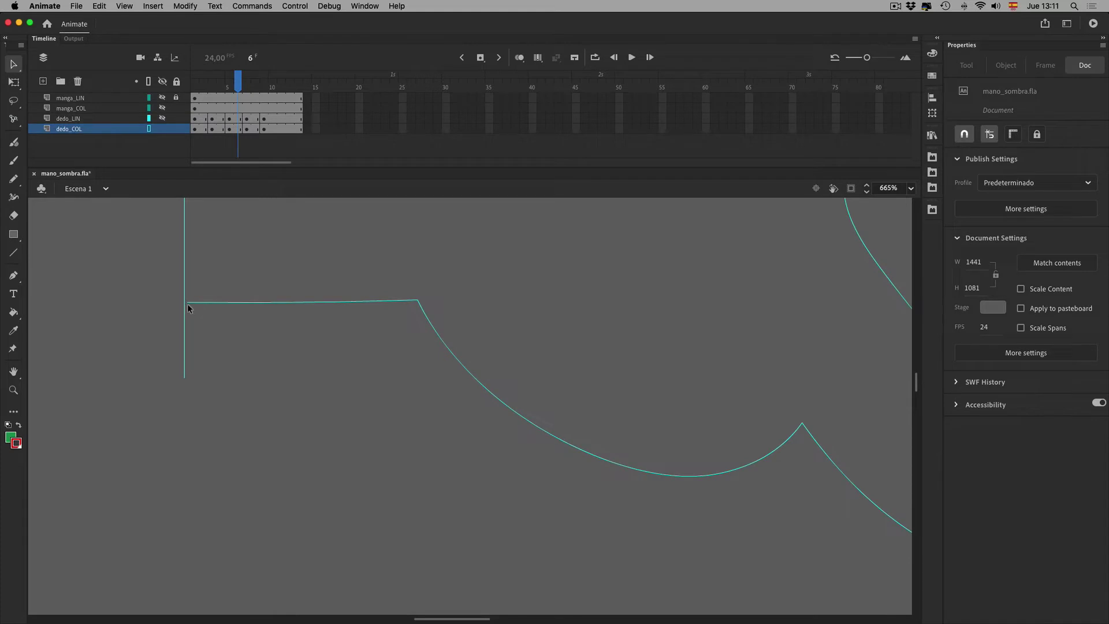
key(period)
key(period)
key(period)
key(period)
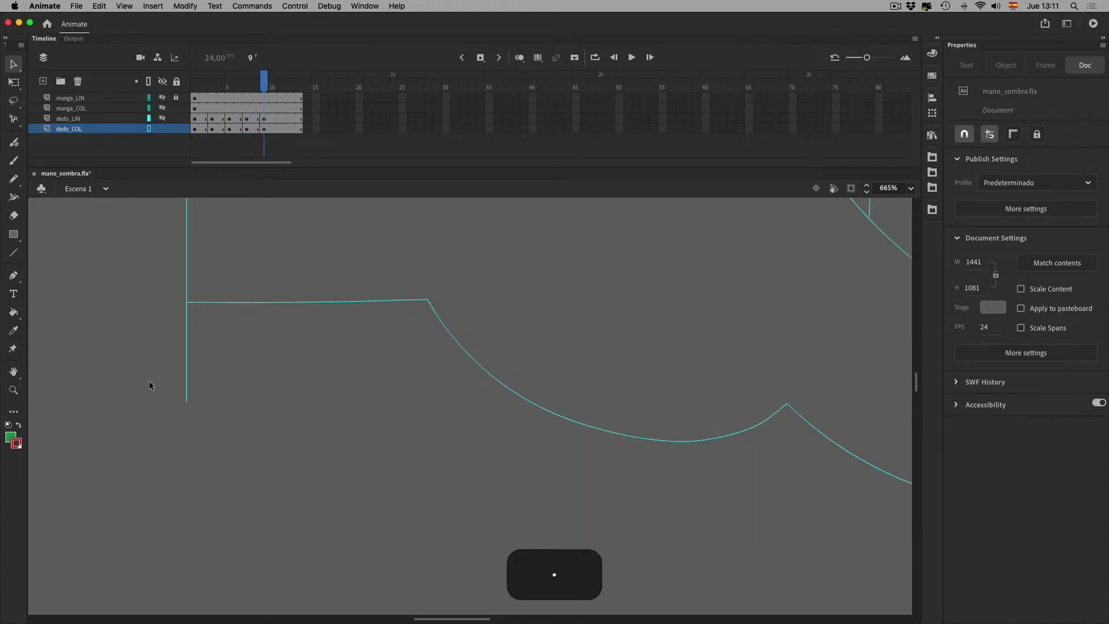
key(comma)
key(comma)
key(comma)
key(comma)
key(comma)
key(comma)
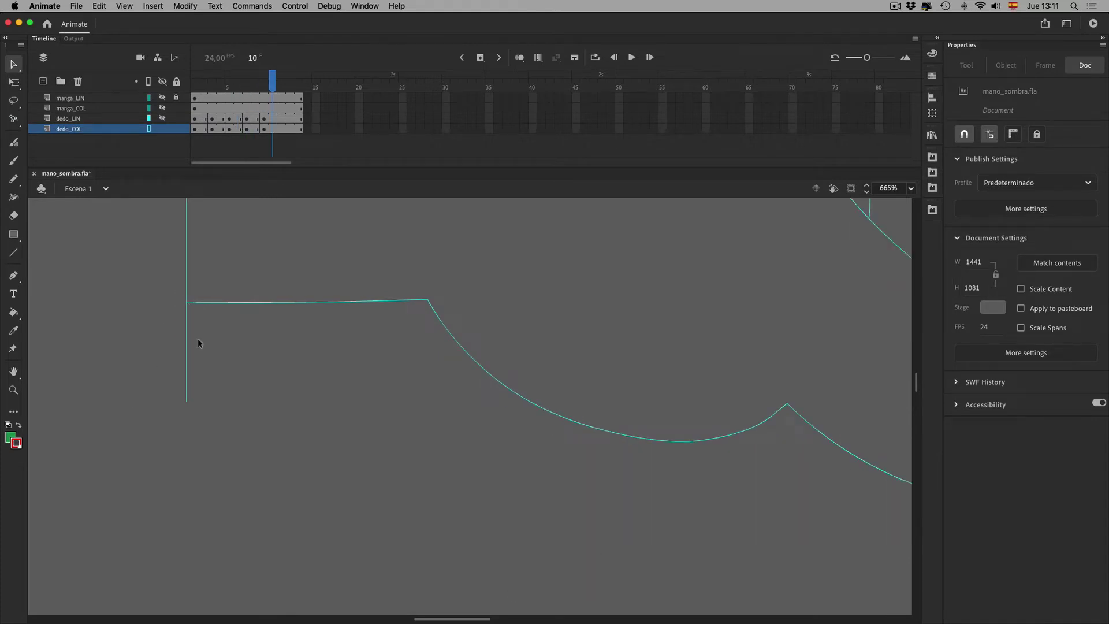
key(comma)
key(period)
key(period)
Join the end of the lower wrist line to the closing line, and turn off the outline display of dedo_COL.
drag(185, 303, 184, 302)
key(comma)
key(comma)
key(comma)
key(comma)
key(0)
click(150, 131)
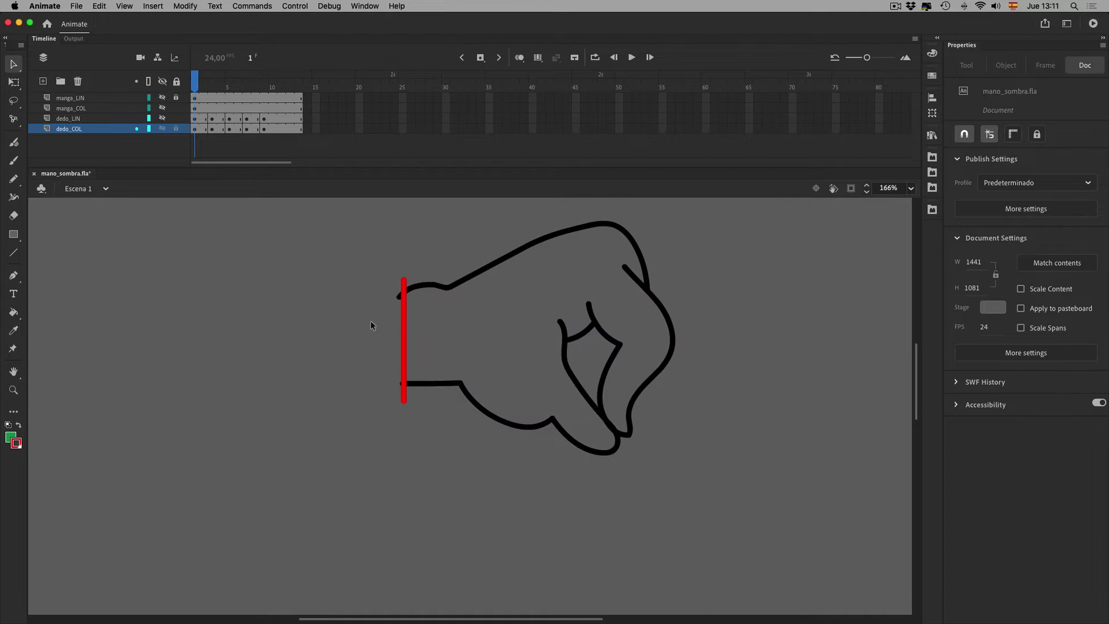
Fill the hand on frame 1 with the pink swatch using the Paint Bucket.
key(k)
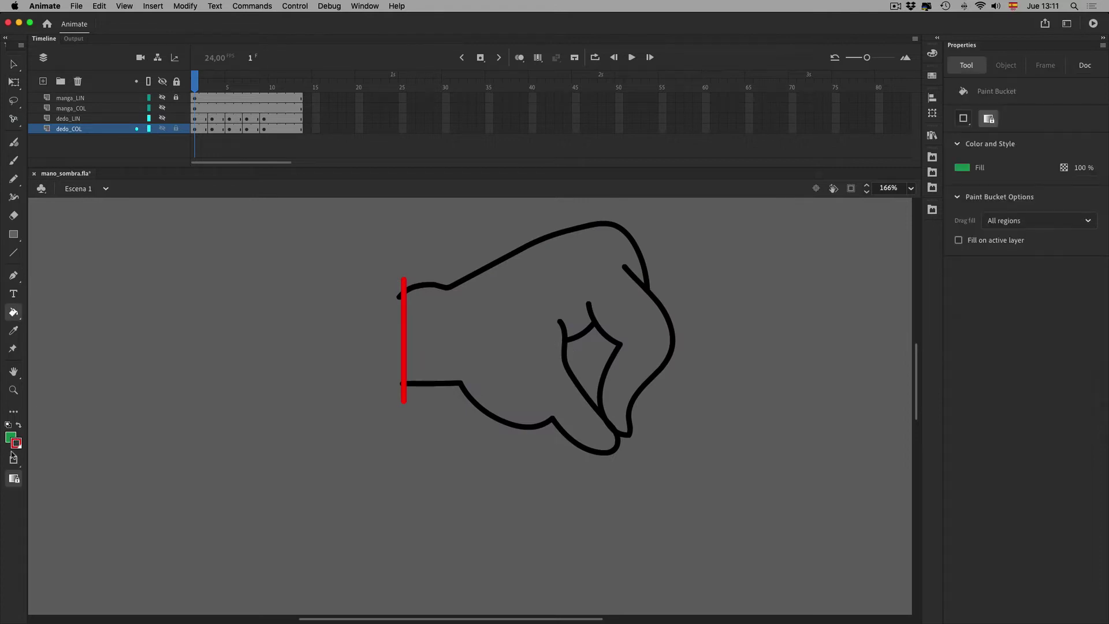
click(11, 437)
click(61, 507)
click(560, 404)
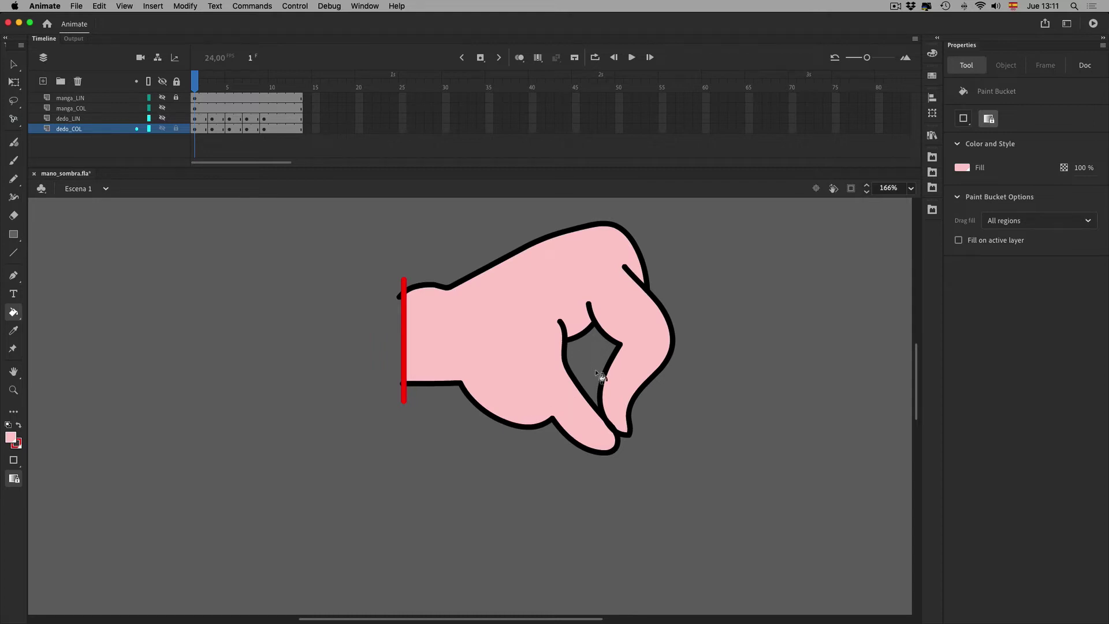
Display the dedo_COL layer as outlines on frame 3 and inspect the hand's contour for gaps.
key(period)
key(period)
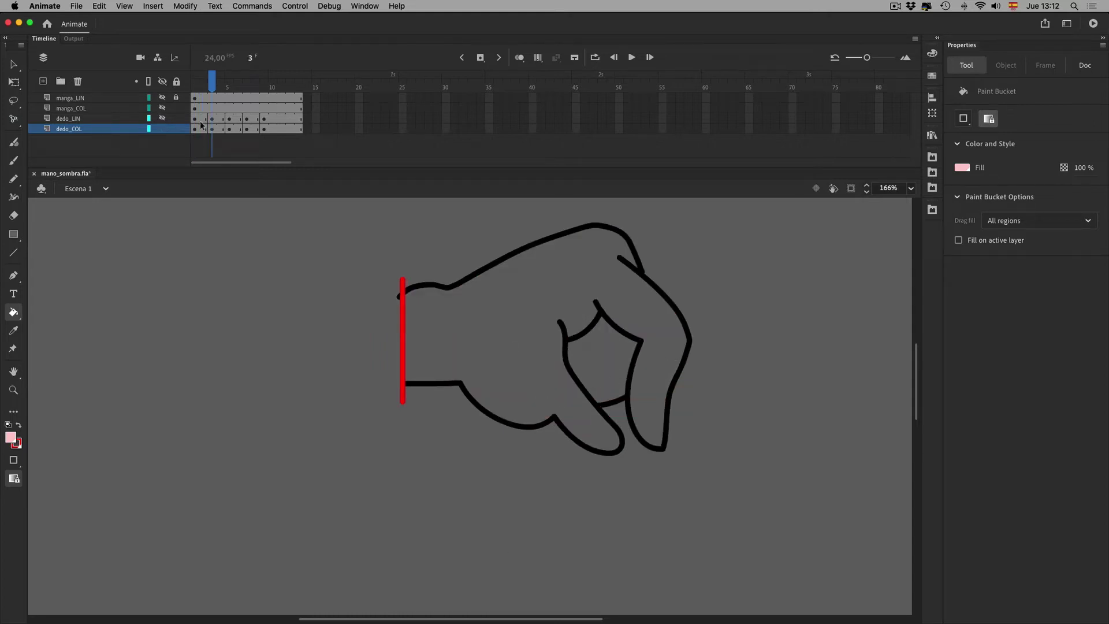
key(super+a)
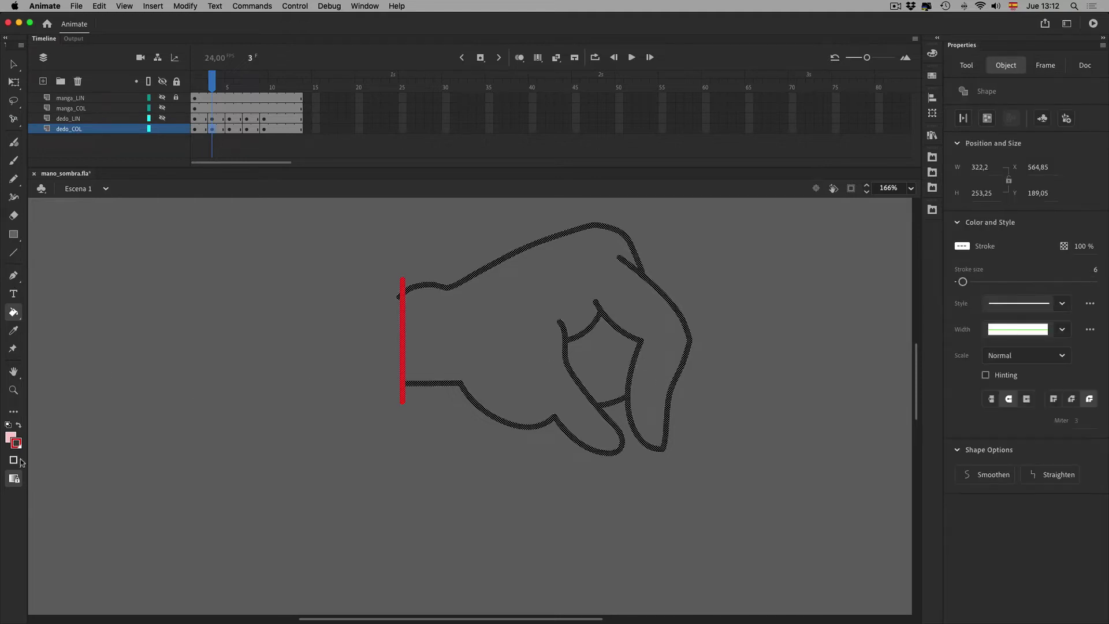
key(v)
click(149, 129)
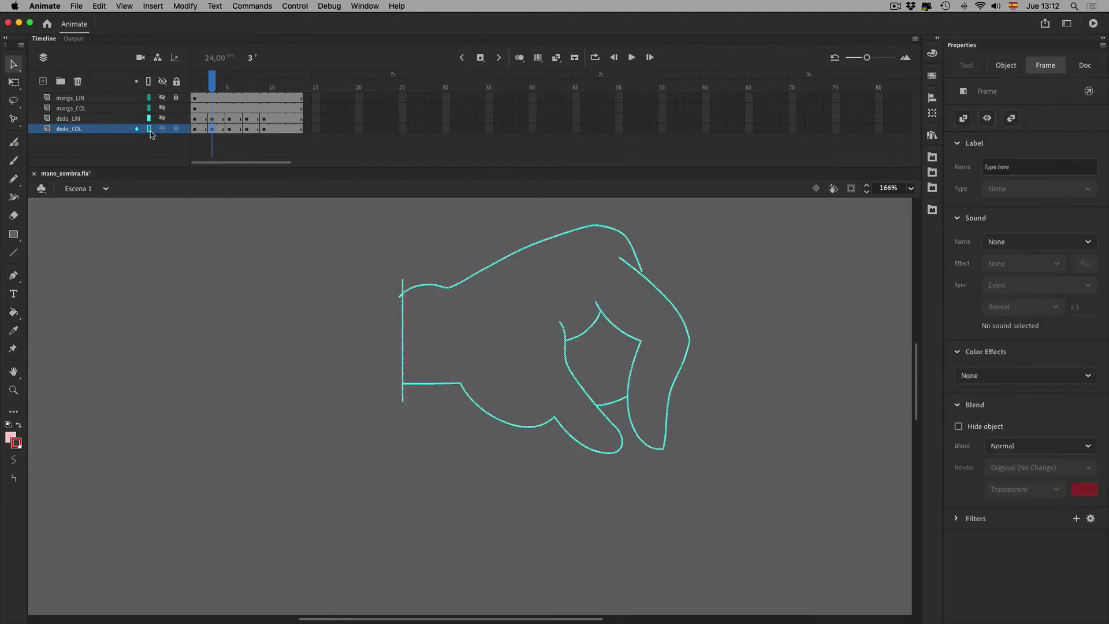
click(207, 618)
key(super+1)
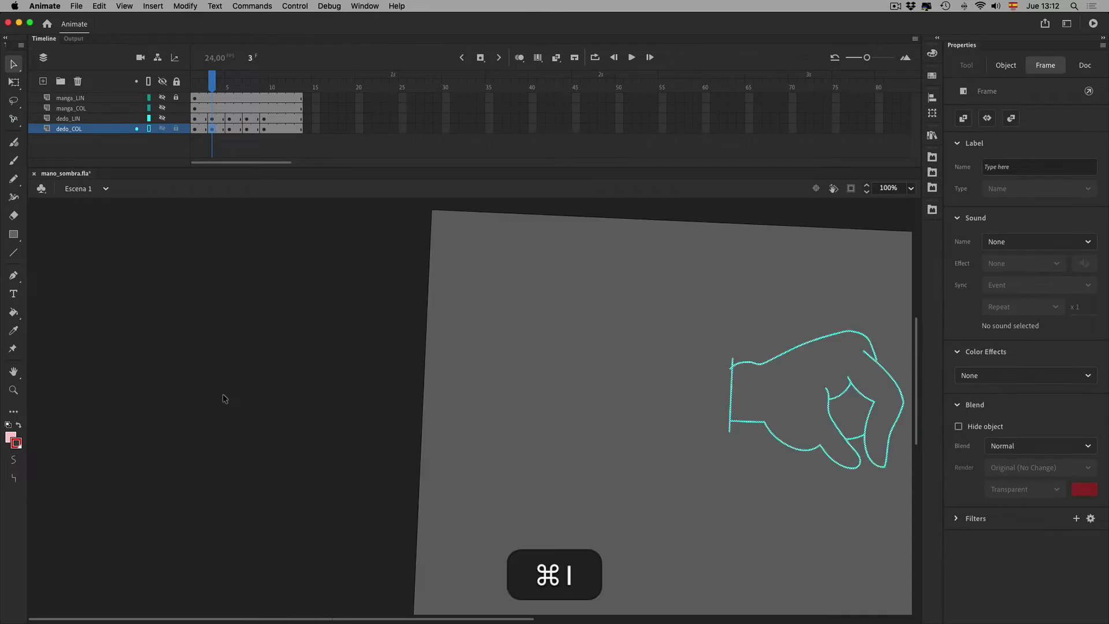
key(super+2)
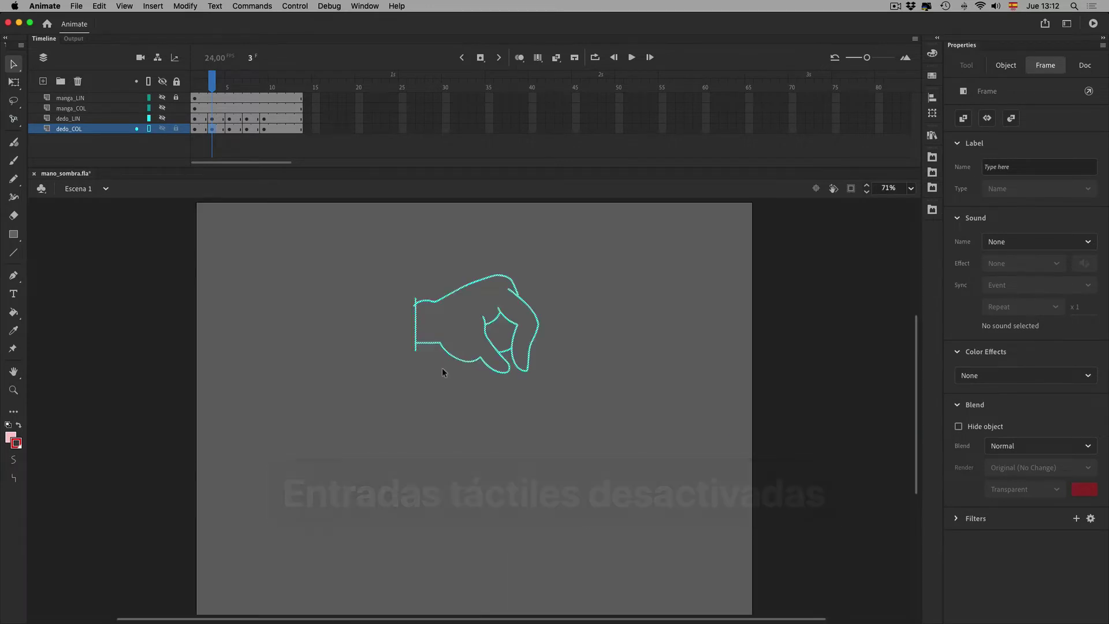
key(1)
click(709, 315)
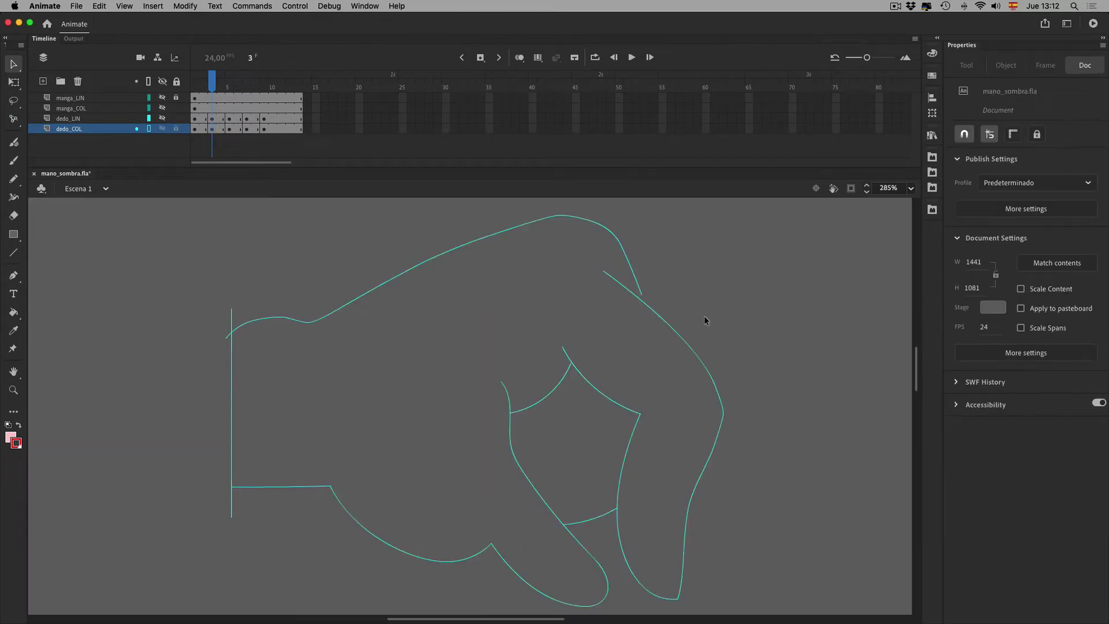
Turn off the outline display of dedo_COL and fill the hand on frame 3 with the pink swatch.
key(v)
click(148, 129)
key(k)
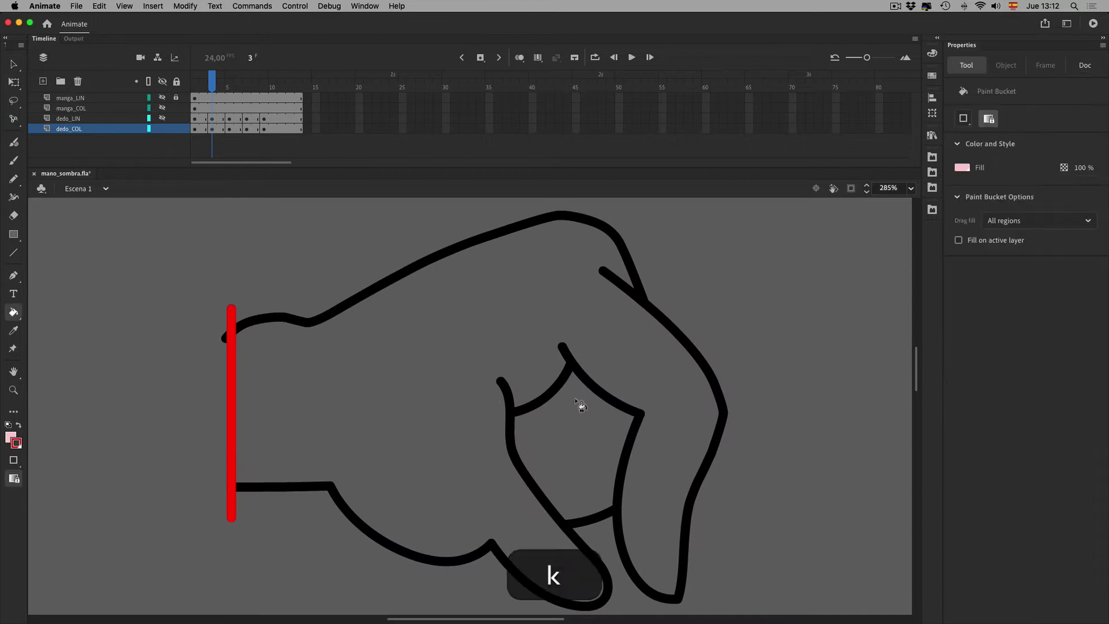
click(619, 444)
Display dedo_COL as outlines on frame 5, adjust the end of the index finger's line, and turn the outline display off.
click(229, 91)
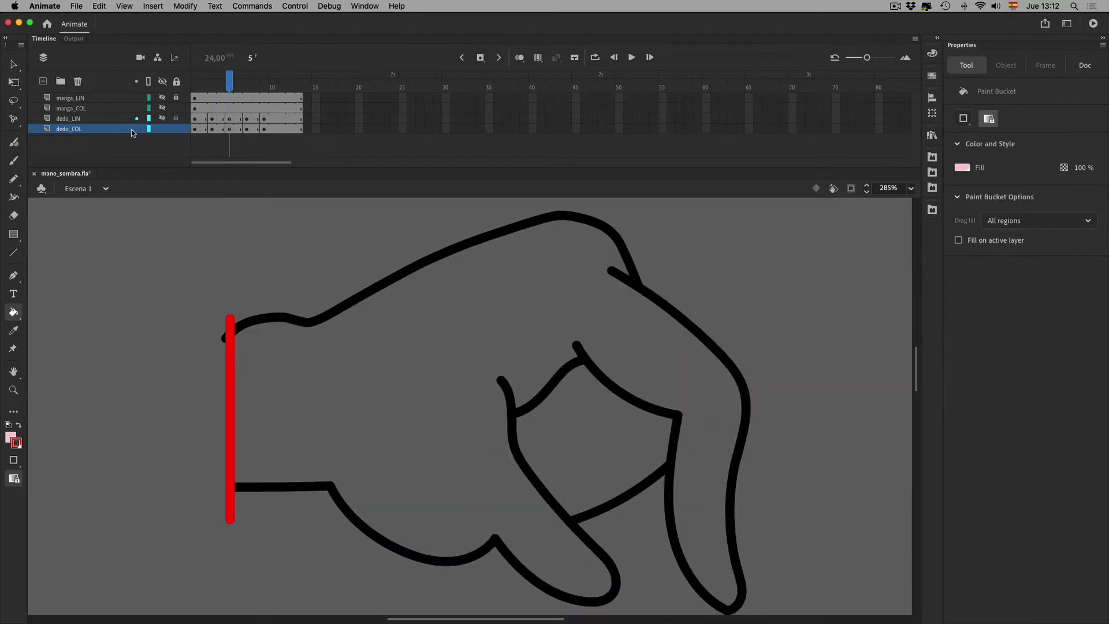
click(149, 129)
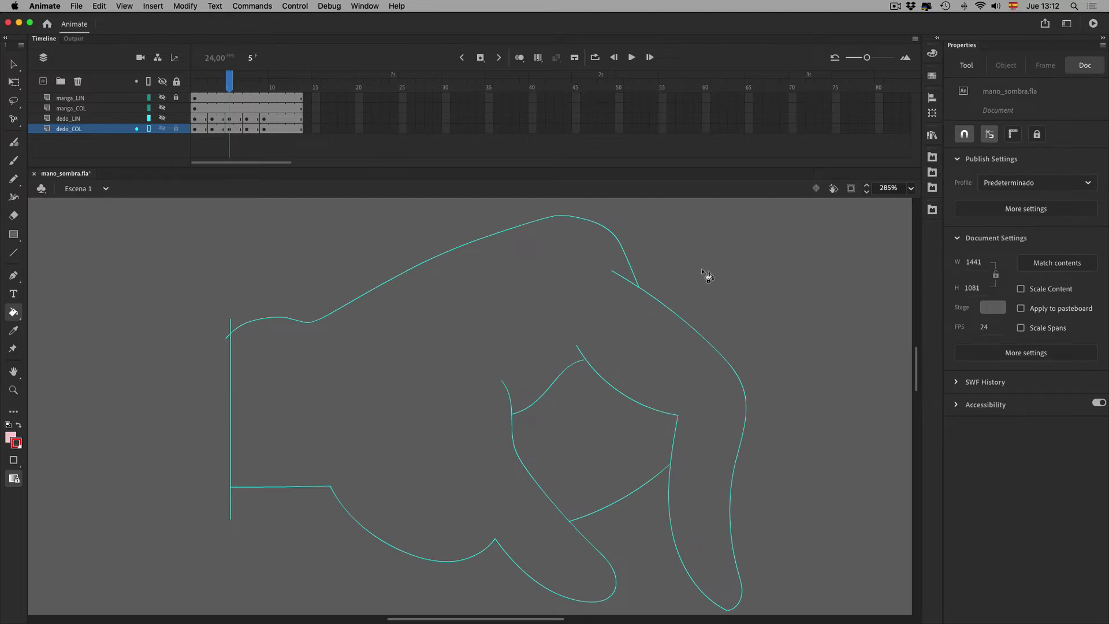
key(v)
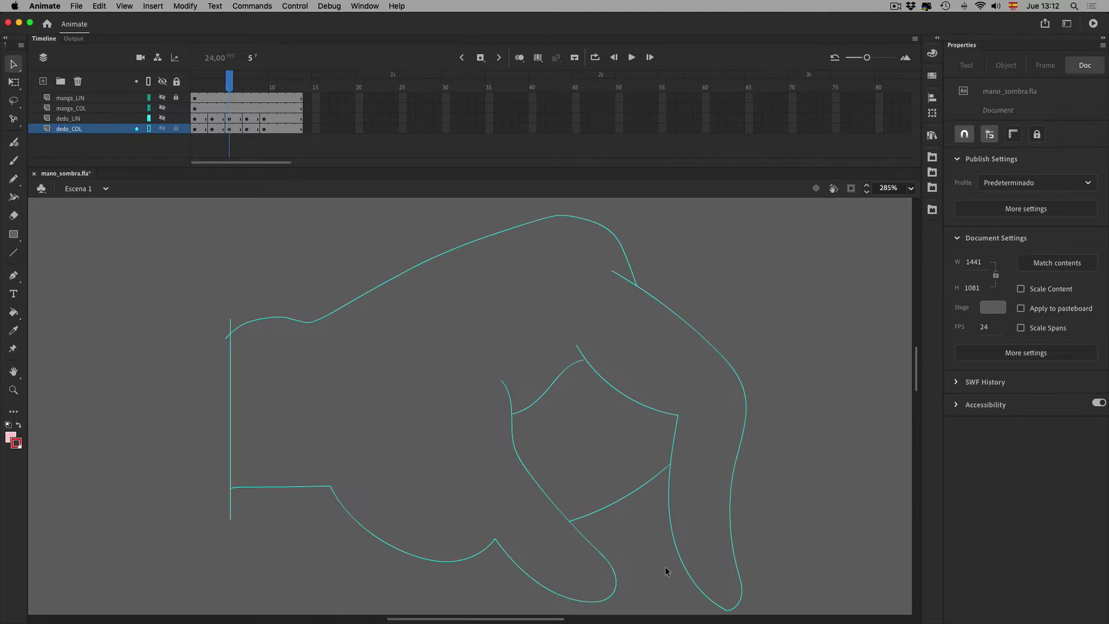
drag(730, 610, 729, 613)
click(149, 130)
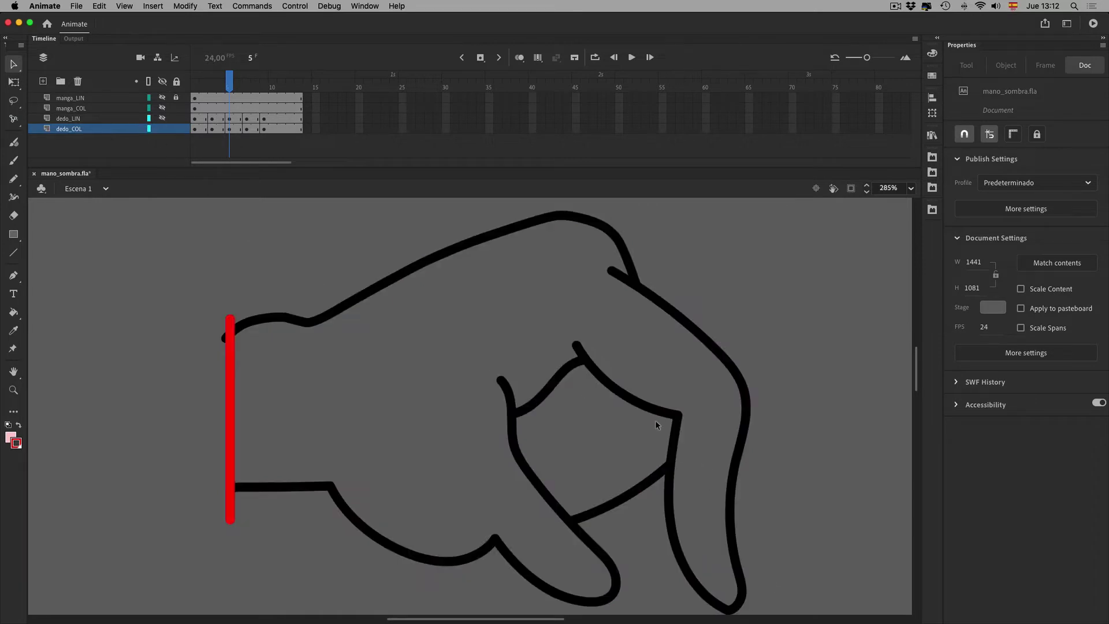
Fill the hand on frames 5 and 7 of dedo_COL with the pink swatch.
key(k)
drag(653, 426, 708, 425)
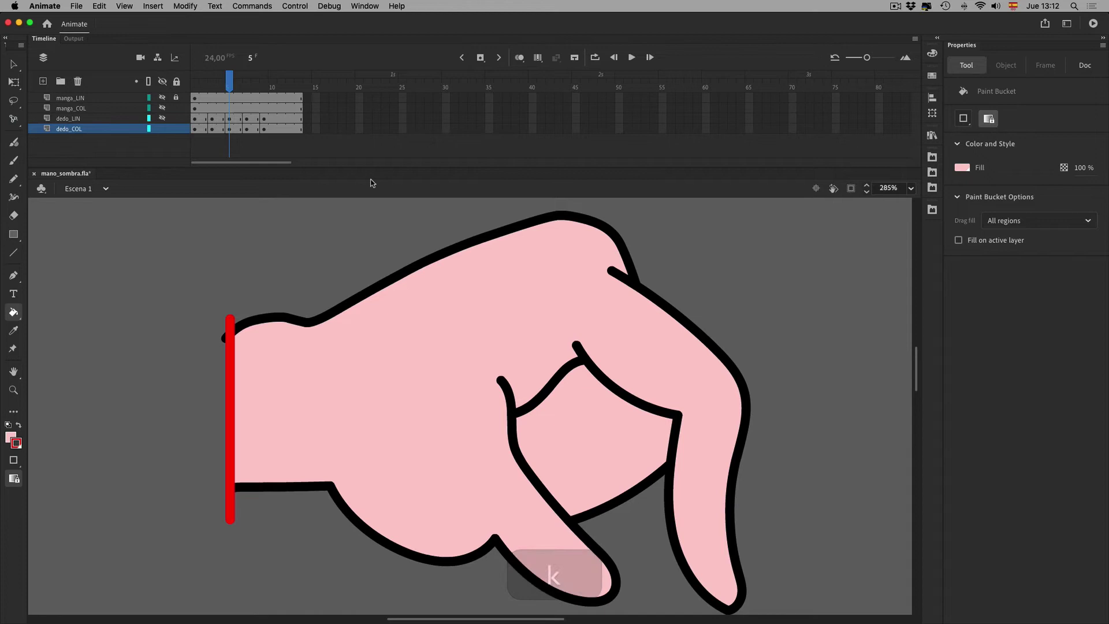
click(247, 129)
click(681, 346)
click(651, 426)
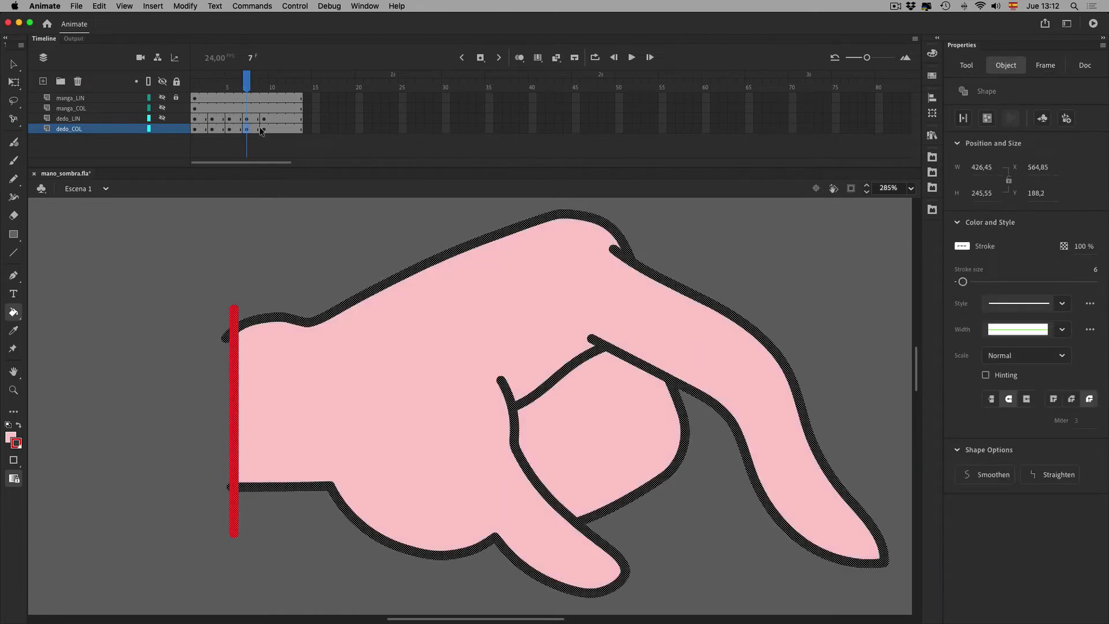
Fill the empty area between the thumb and index finger on frame 1 with pink, and check the neighbouring drawing.
click(264, 130)
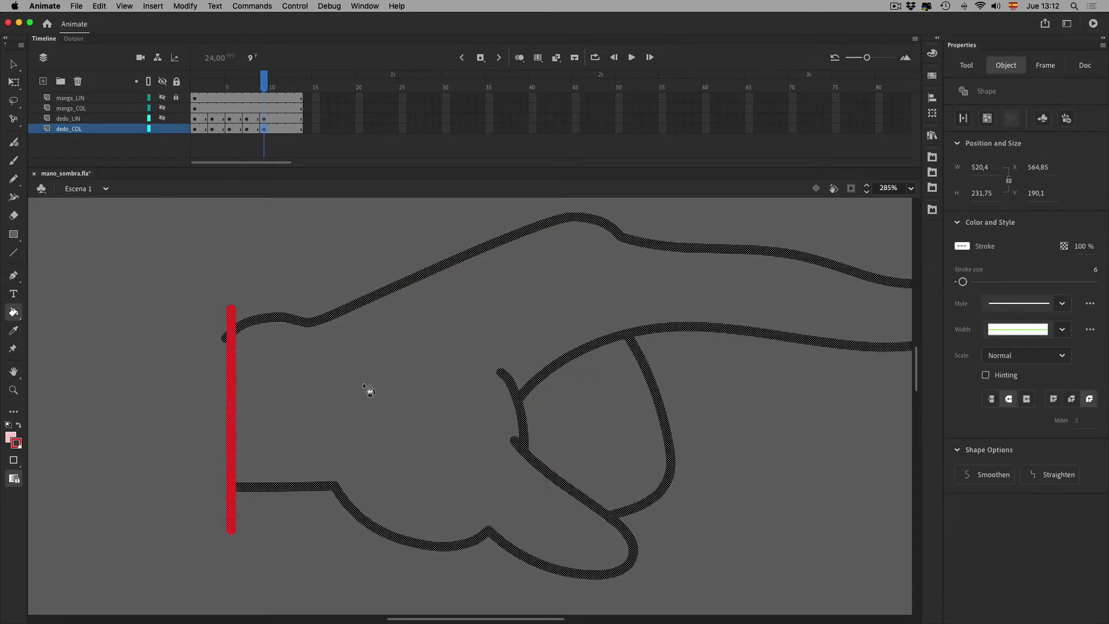
click(199, 129)
click(577, 475)
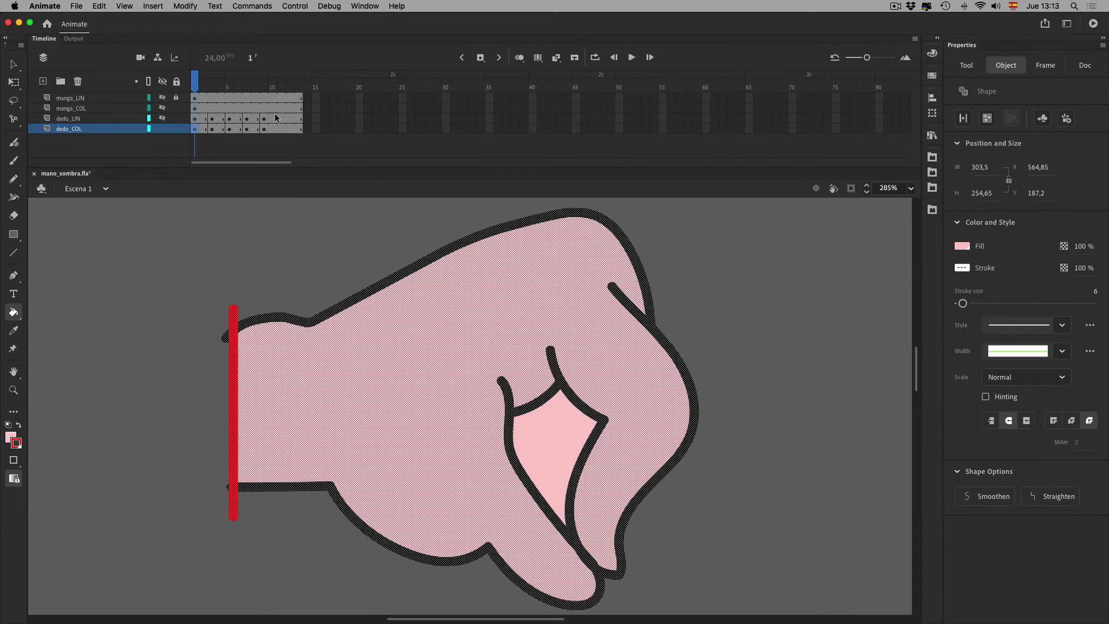
click(221, 129)
click(203, 129)
click(219, 130)
Check the pointing fingertip for a gap and fill the hand on frame 10 with the pink swatch.
click(272, 131)
click(15, 65)
key(space)
drag(777, 444, 541, 447)
click(803, 296)
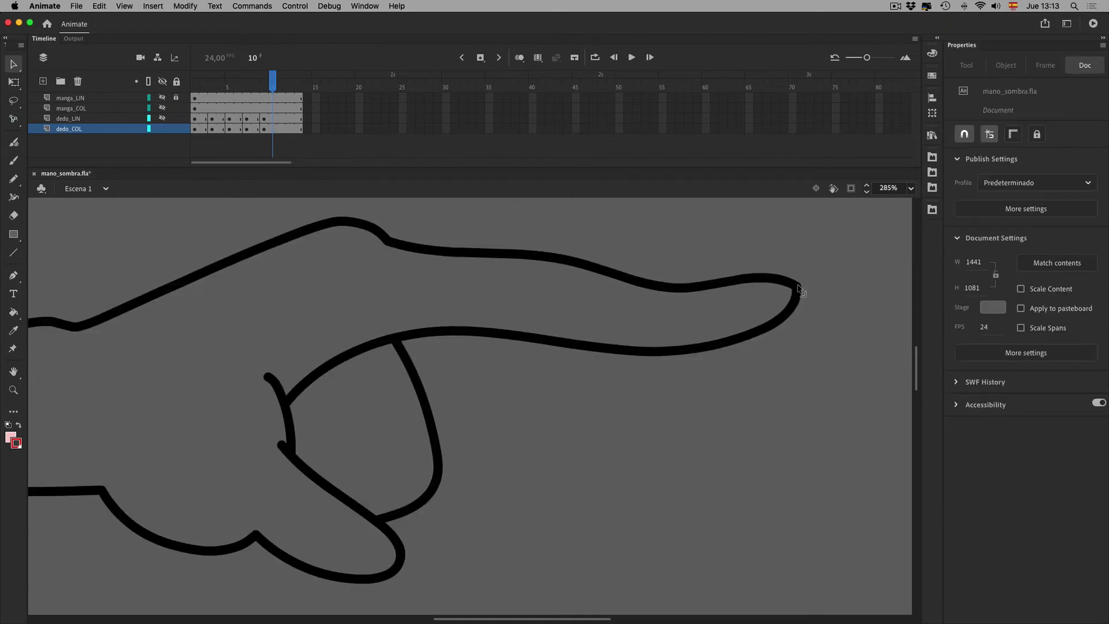
key(k)
click(717, 307)
Show all layers and play the coloured animation from frame 1.
key(v)
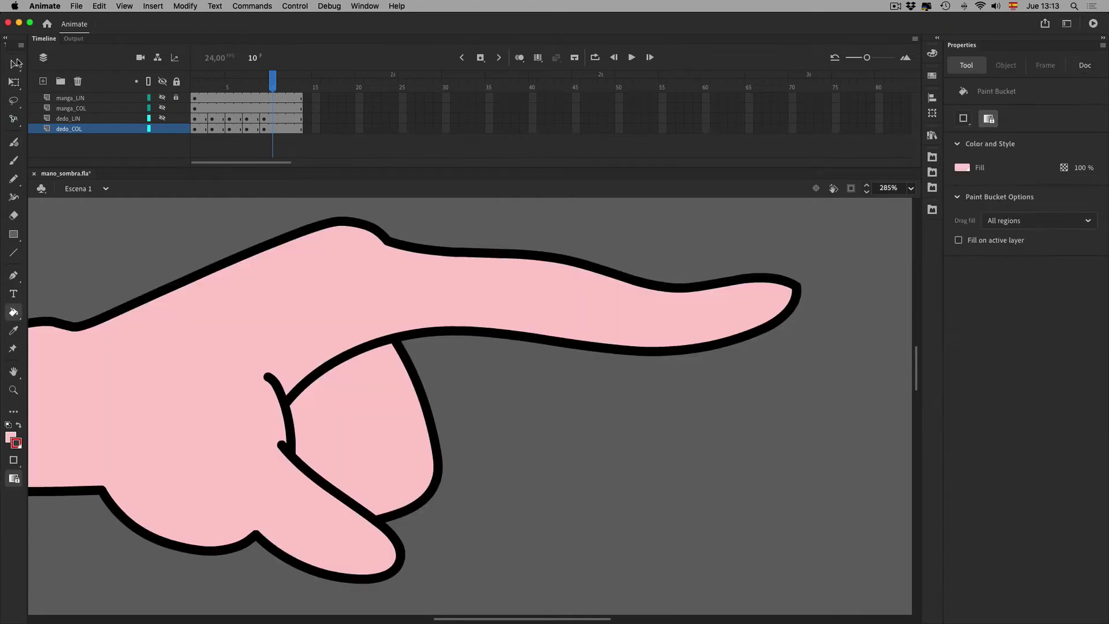
key(0)
drag(273, 87, 162, 101)
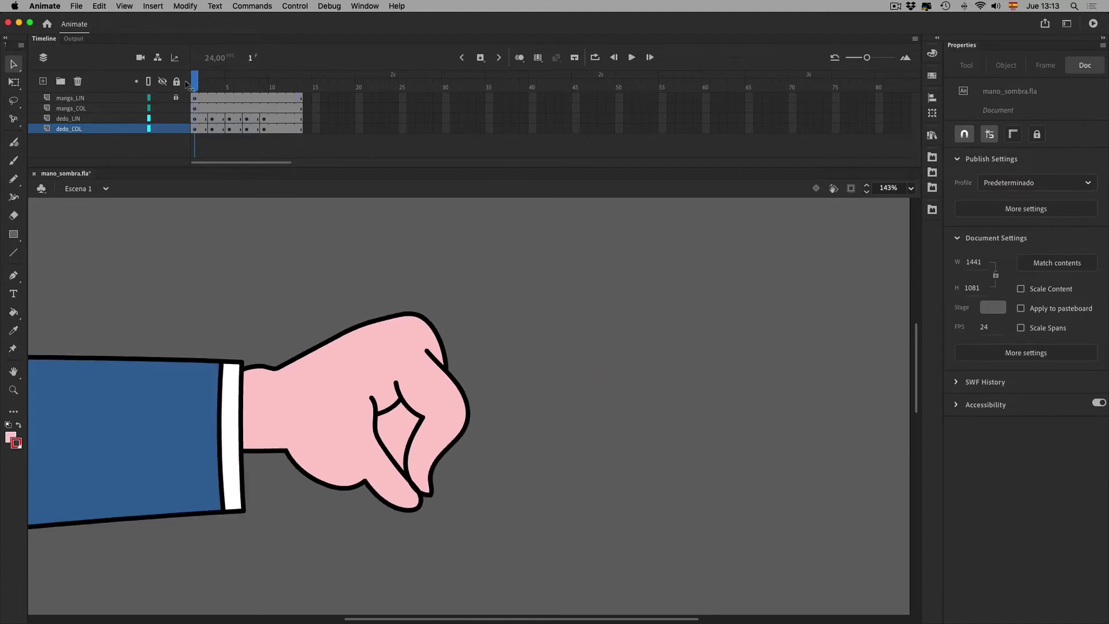
key(Return)
View only the line layers, then hide manga_LIN and dedo_LIN and show only manga_COL and dedo_COL.
click(165, 83)
click(162, 98)
click(163, 119)
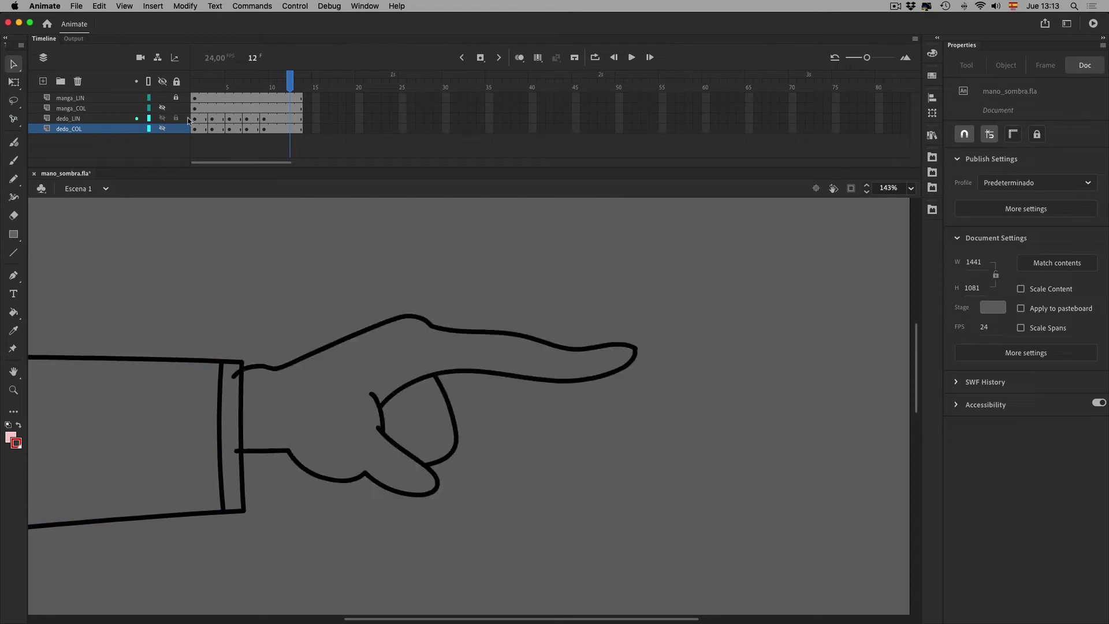
click(162, 98)
click(162, 118)
click(163, 108)
click(163, 128)
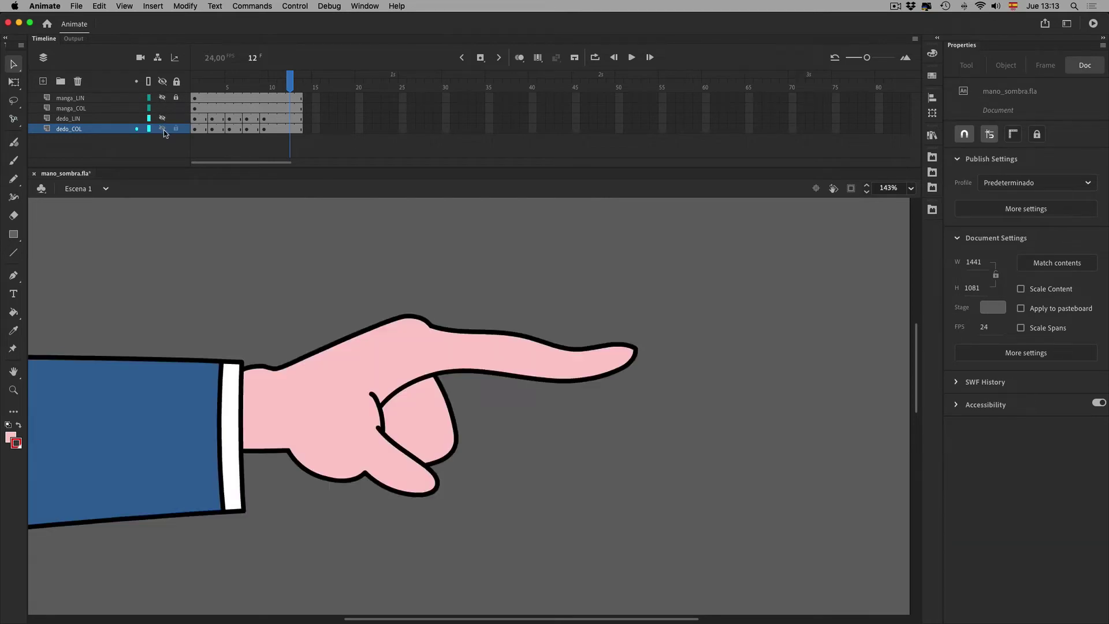
Turn on Edit Multiple Frames across the whole animation and select all the sleeve and hand artwork on the colour layers.
click(196, 88)
key(space)
drag(462, 288, 680, 250)
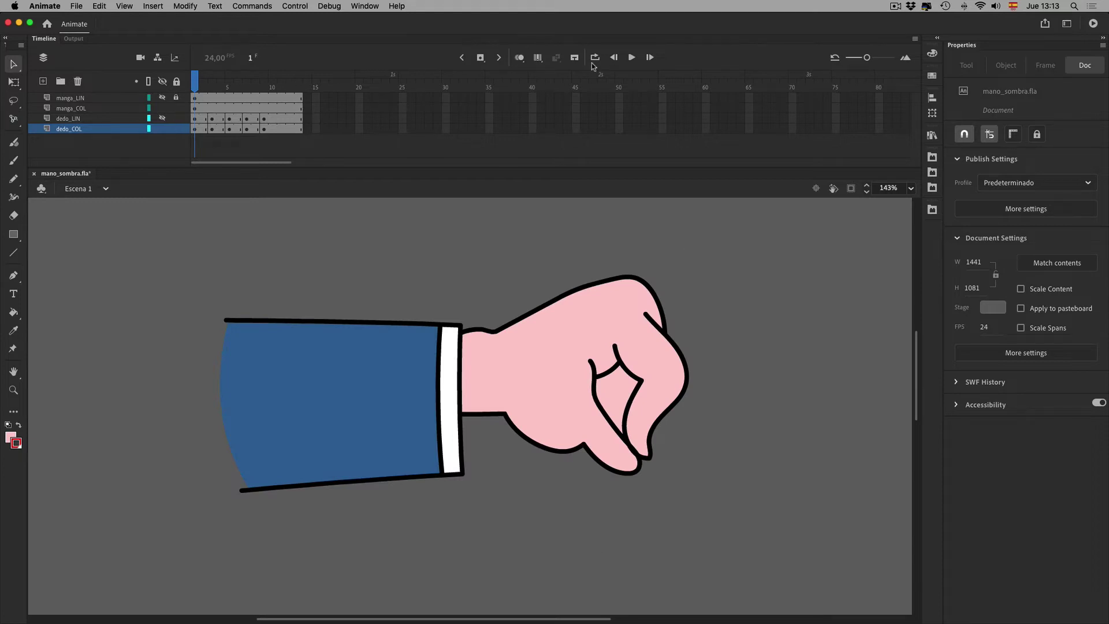
click(537, 57)
drag(215, 86, 380, 87)
drag(157, 231, 892, 555)
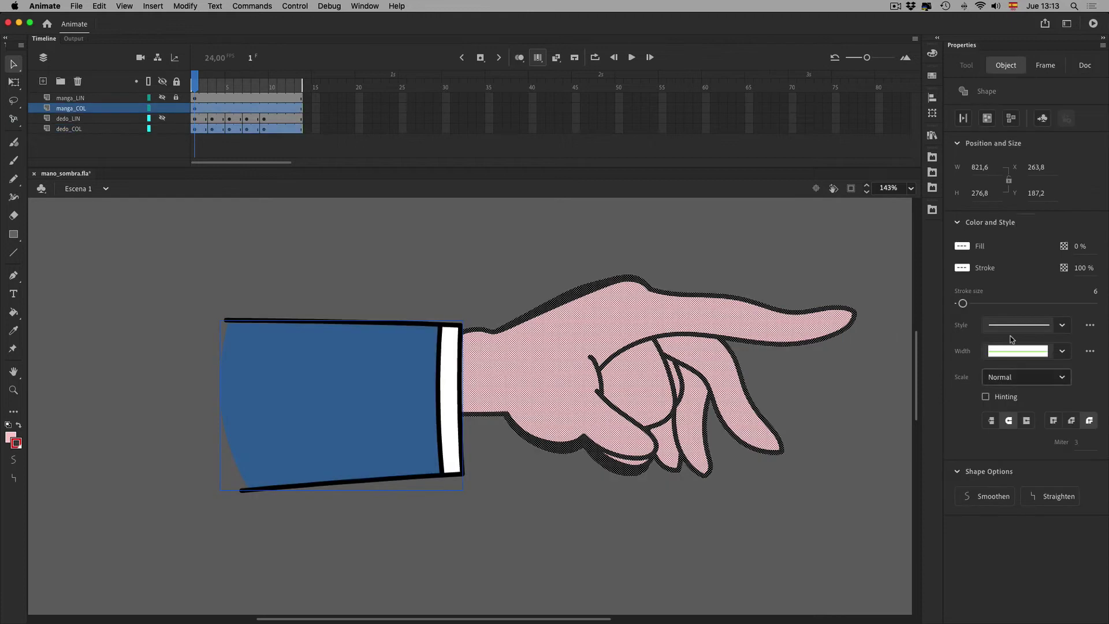
Set the stroke of the selected colour artwork to none and turn off Edit Multiple Frames.
click(963, 268)
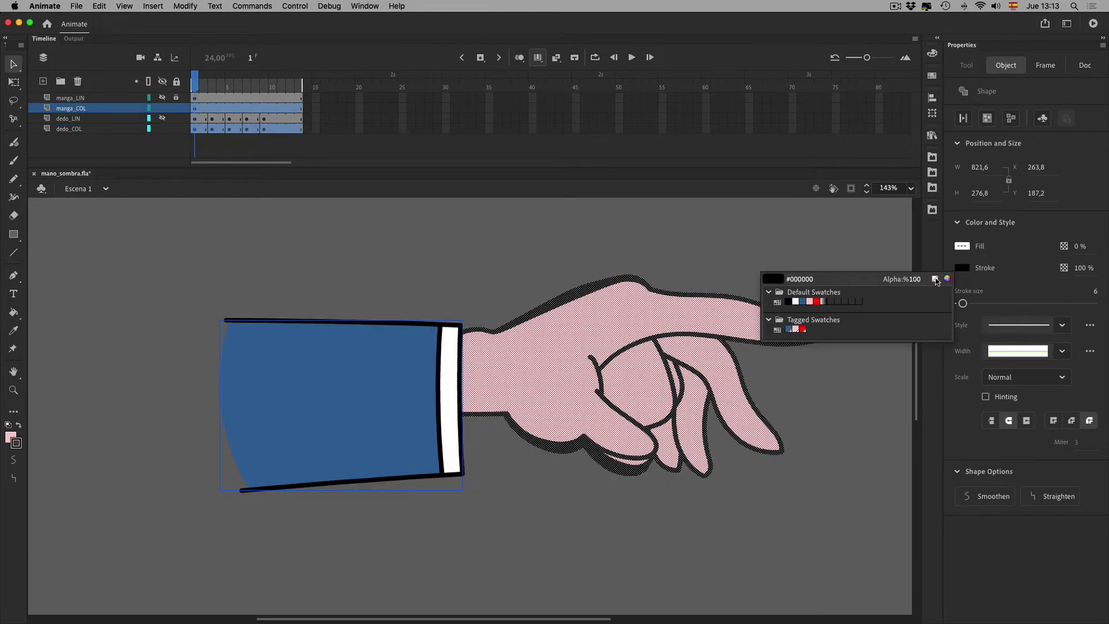
click(935, 279)
click(833, 406)
click(538, 57)
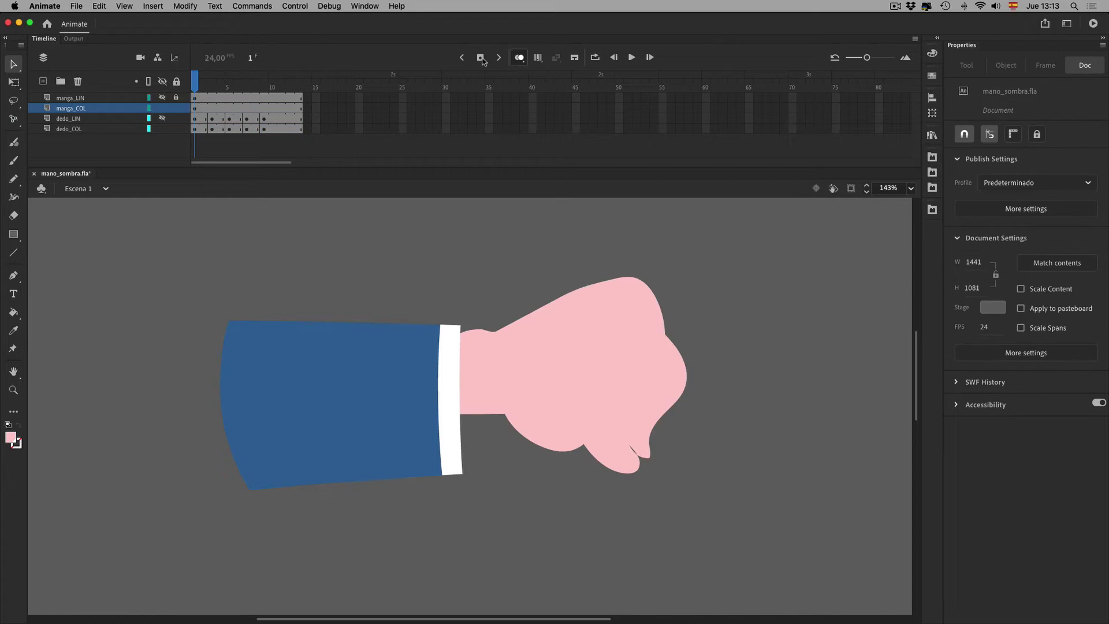
Play the animation with only the colour fills, then show dedo_LIN and manga_LIN and play it again.
key(Return)
key(Return)
click(163, 119)
click(162, 98)
key(Return)
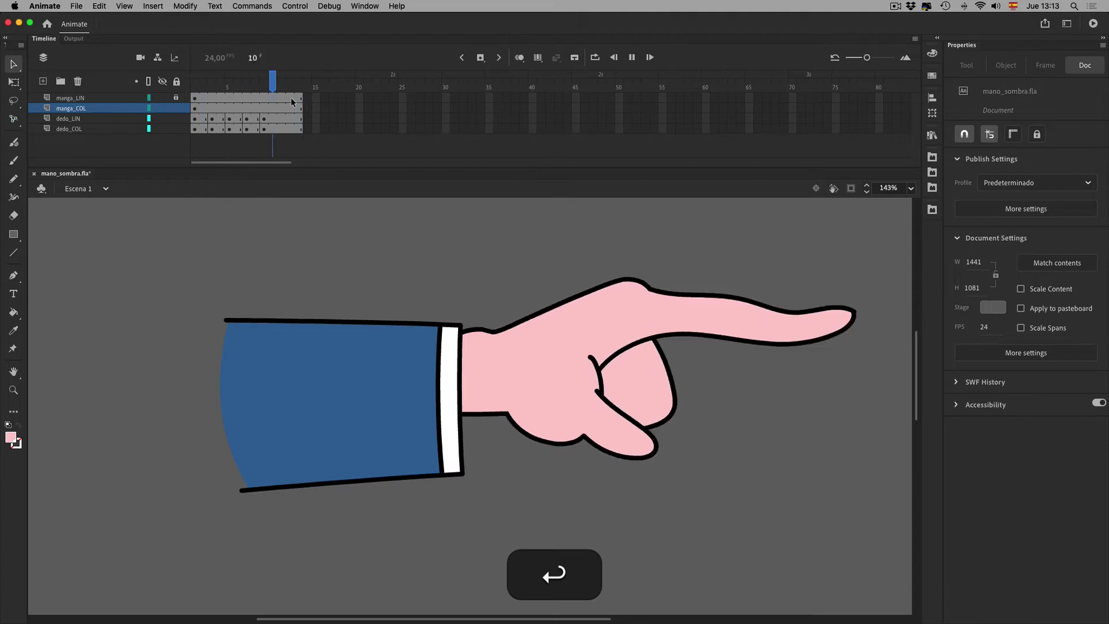
key(super+0)
key(Return)
key(Return)
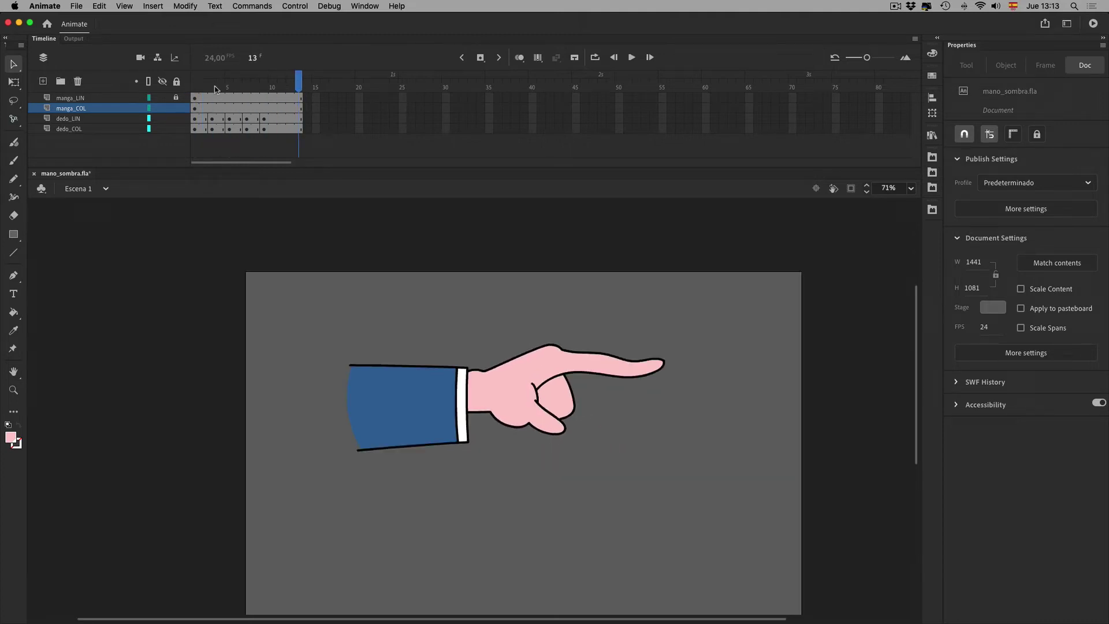
Hide the colour layers and play the animation with only manga_LIN and dedo_LIN shown.
click(163, 82)
click(162, 98)
click(163, 118)
key(Return)
Hide the line layers, show manga_COL and dedo_COL, and play the fills on their own.
click(162, 98)
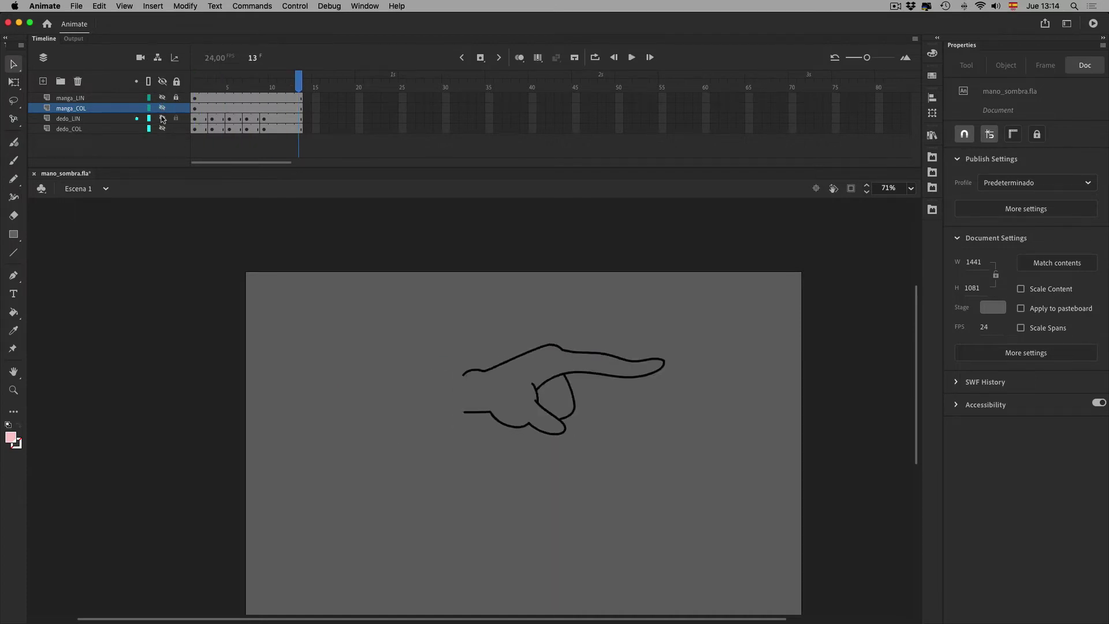
click(163, 108)
click(162, 119)
click(163, 129)
key(Return)
key(Return)
key(Return)
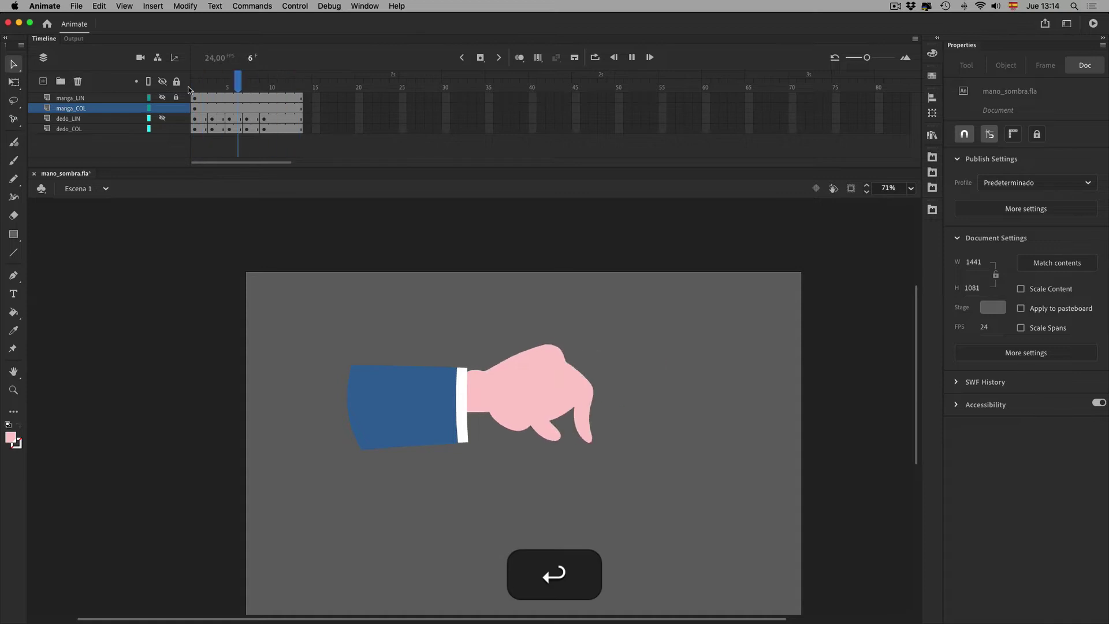
Hide the colour layers, show every layer, and play the complete animation from frame 1.
click(162, 108)
click(162, 128)
click(195, 87)
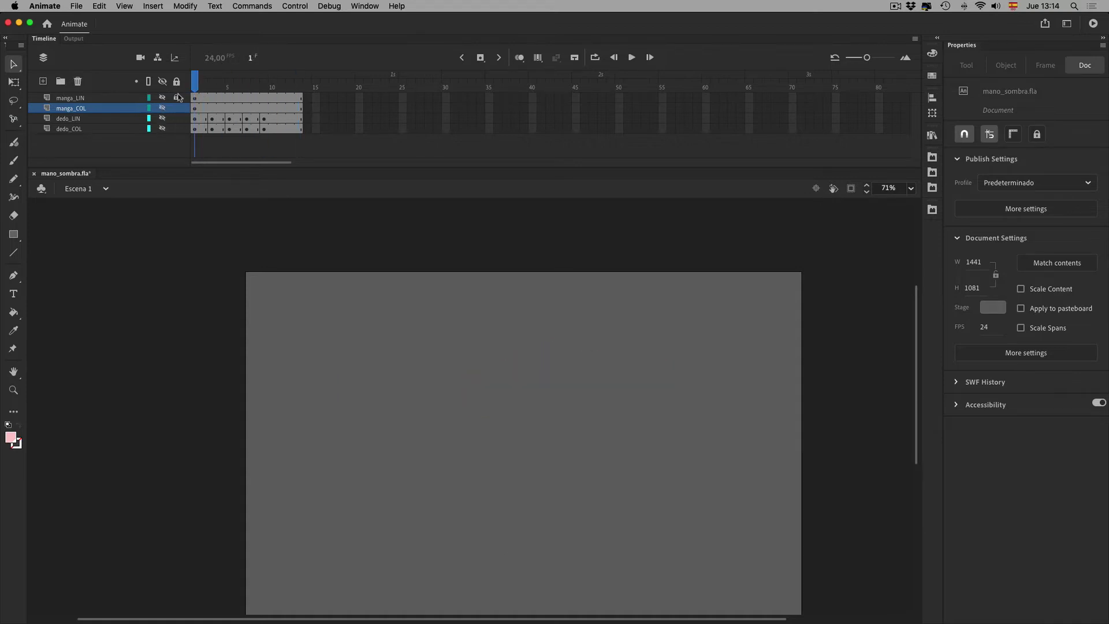
click(163, 82)
key(Return)
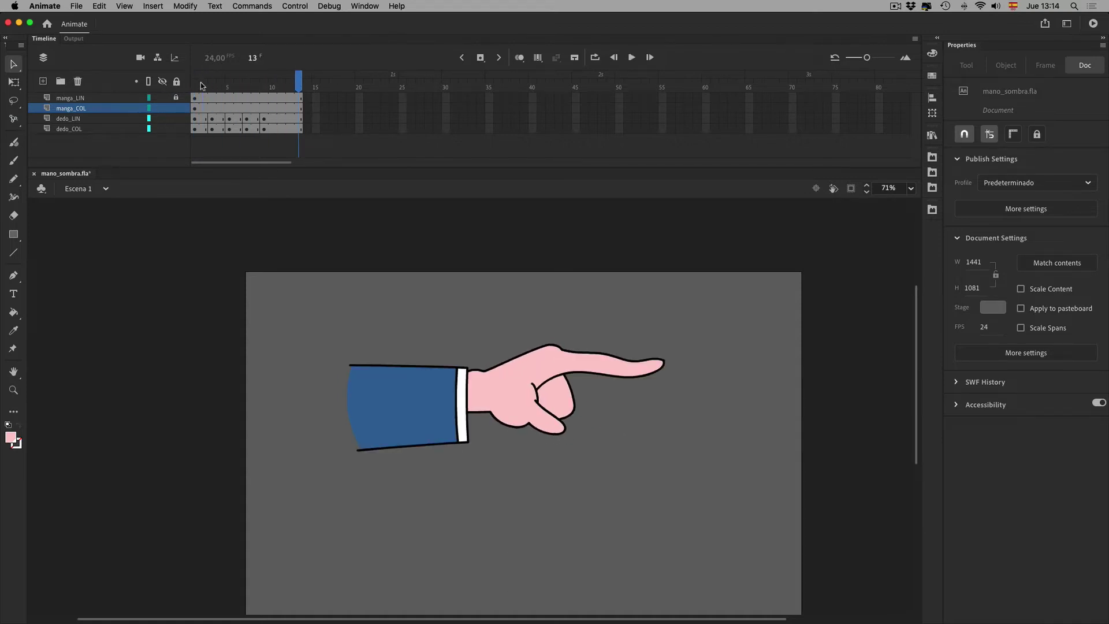
click(895, 7)
click(936, 41)
click(895, 6)
click(936, 51)
Hide the four sleeve and finger layers one by one, show them all again, and return to frame 1.
click(163, 98)
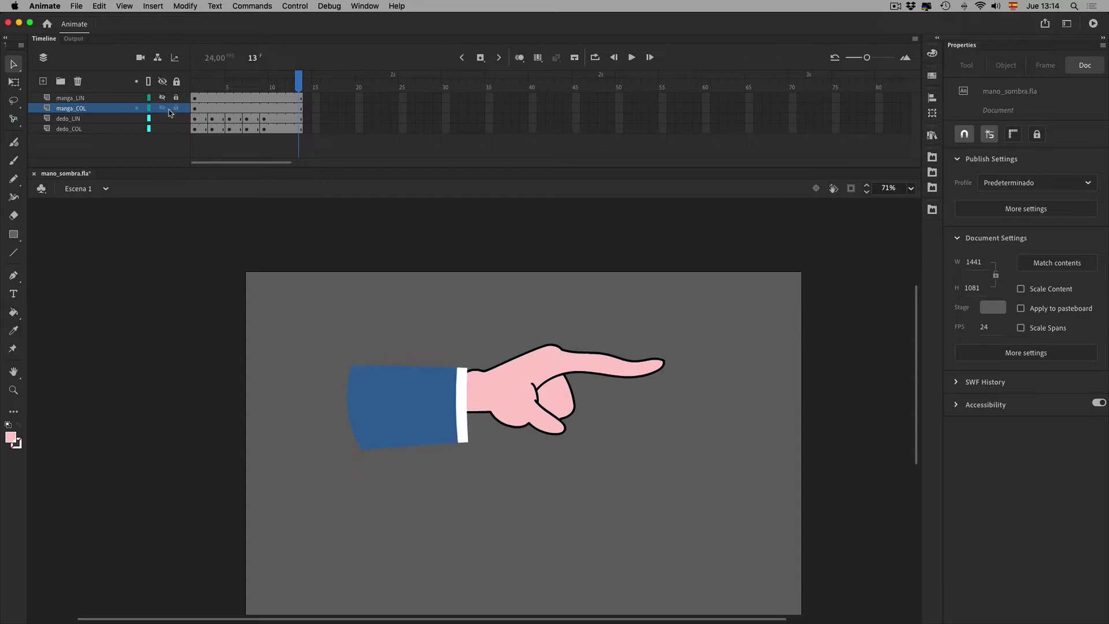
click(163, 109)
click(163, 119)
click(163, 129)
click(163, 98)
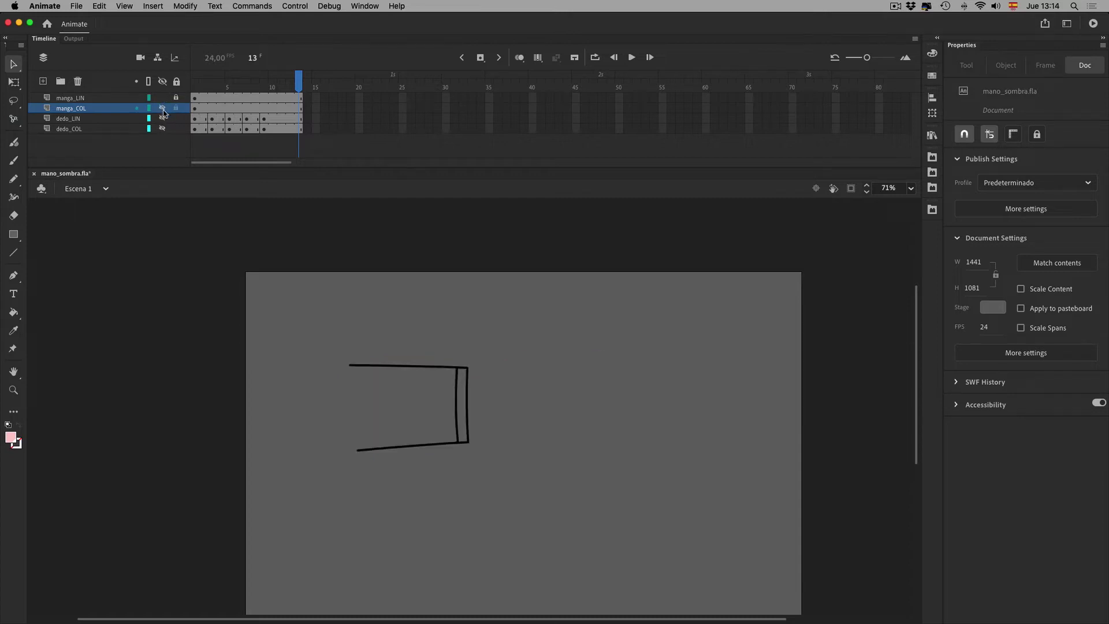
click(163, 118)
click(163, 129)
click(162, 108)
click(193, 83)
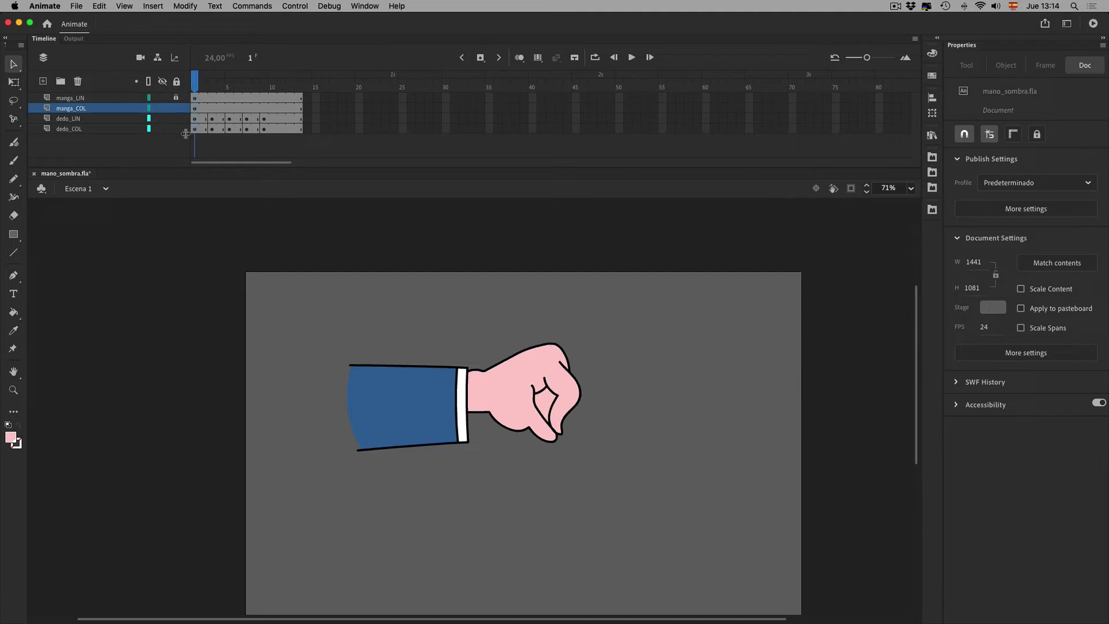
Hide manga_LIN and dedo_LIN on frame 1, leaving only the manga_COL and dedo_COL layers visible.
click(163, 82)
click(162, 109)
click(163, 129)
click(163, 82)
click(163, 109)
click(163, 129)
Add a Drop Shadow filter to frame 1 of the manga_COL layer and make it an inner shadow.
click(197, 106)
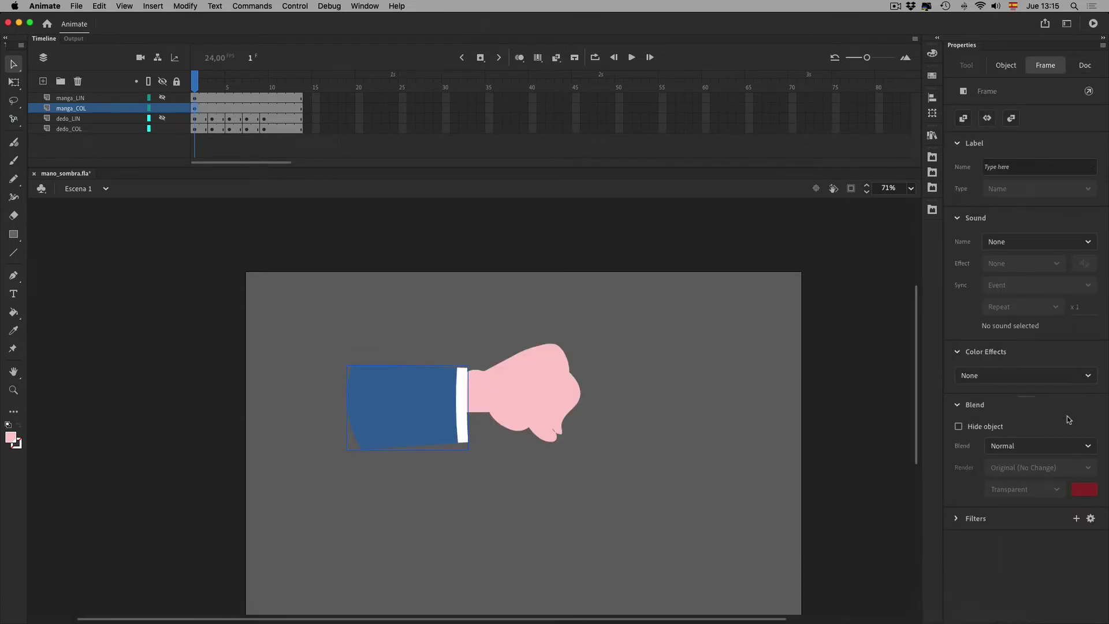
click(958, 519)
click(1077, 519)
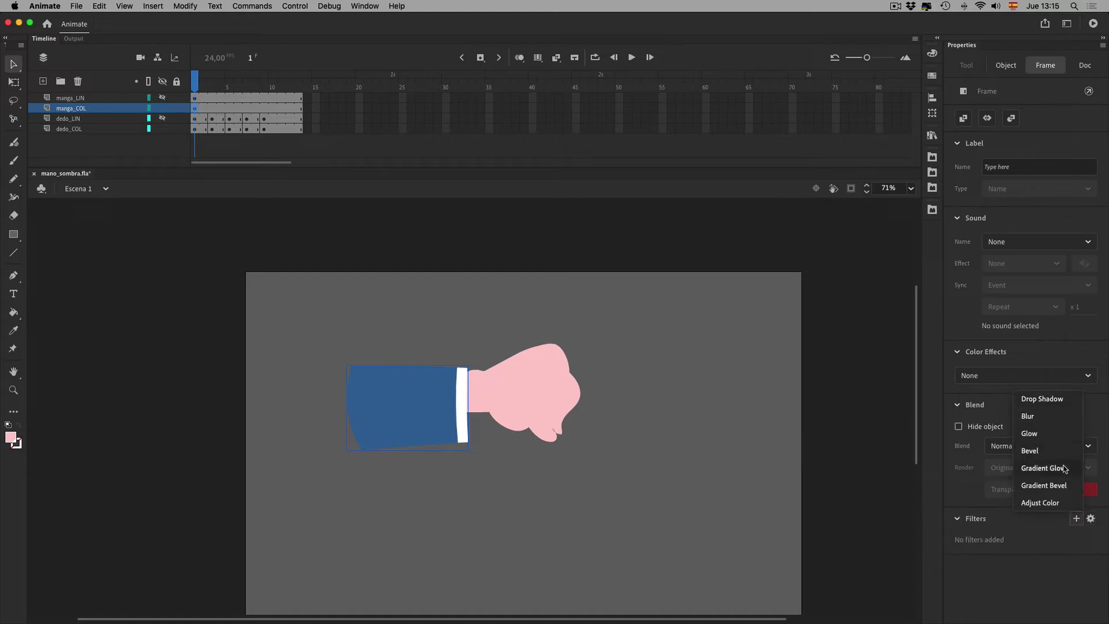
click(1048, 403)
scroll(1101, 525, down, 1)
click(968, 581)
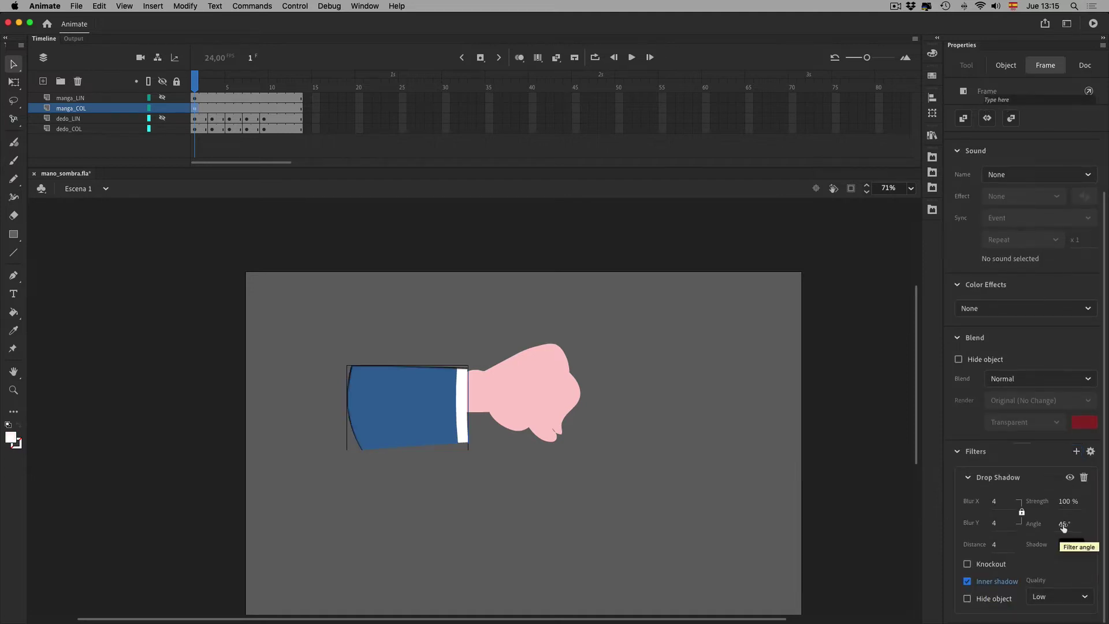
Set the sleeve's Drop Shadow to angle 271°, distance 27, blur 0 and strength 36%.
drag(1065, 525, 1107, 521)
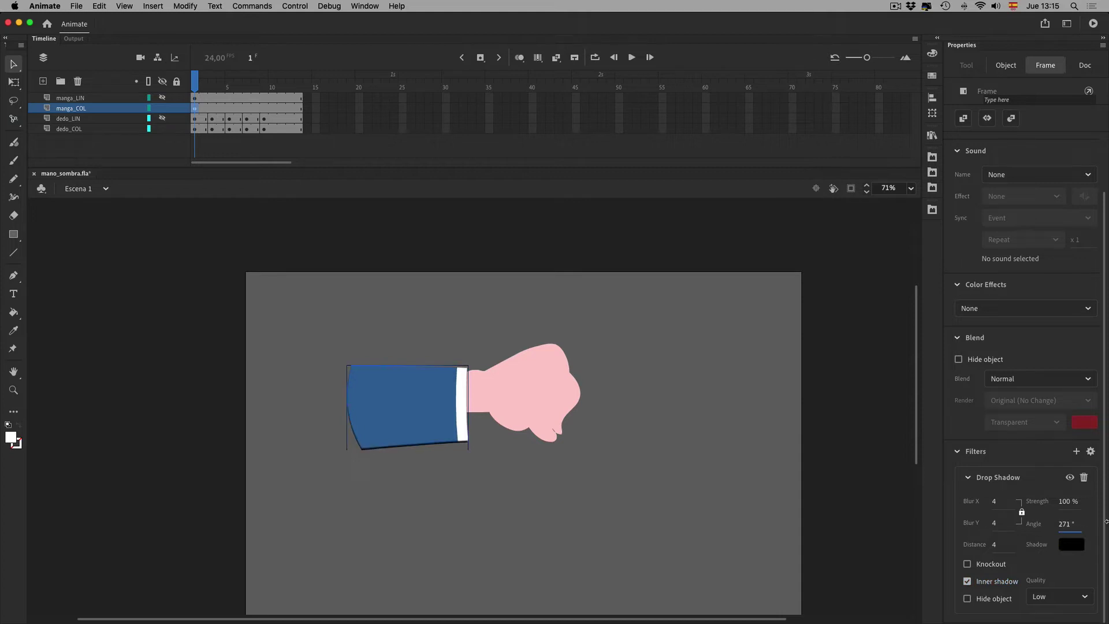
drag(994, 546, 978, 510)
drag(1067, 510, 1037, 509)
Refine the sleeve's Drop Shadow to angle 275°, blur 5, distance 26 and High quality, leaving Hide object off.
click(1065, 524)
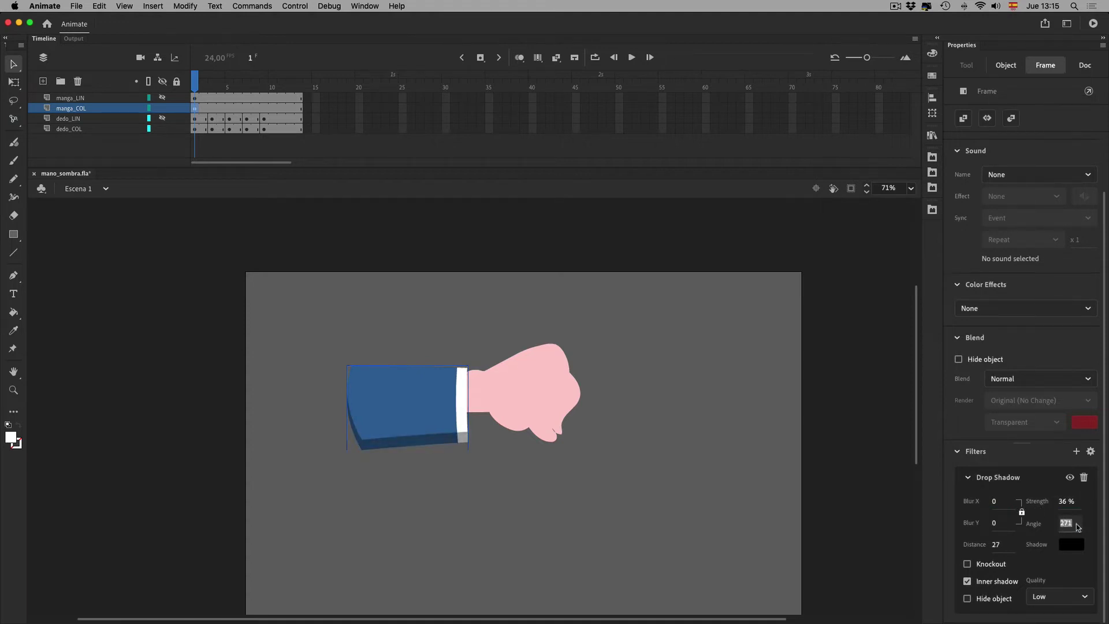
mouse_move(1064, 528)
mouse_down()
mouse_move(1073, 525)
mouse_move(1063, 525)
mouse_up()
click(1059, 599)
click(1042, 580)
mouse_move(1000, 546)
mouse_down()
mouse_move(993, 551)
mouse_move(1000, 523)
mouse_move(1002, 545)
mouse_up()
click(968, 598)
click(967, 599)
click(1091, 451)
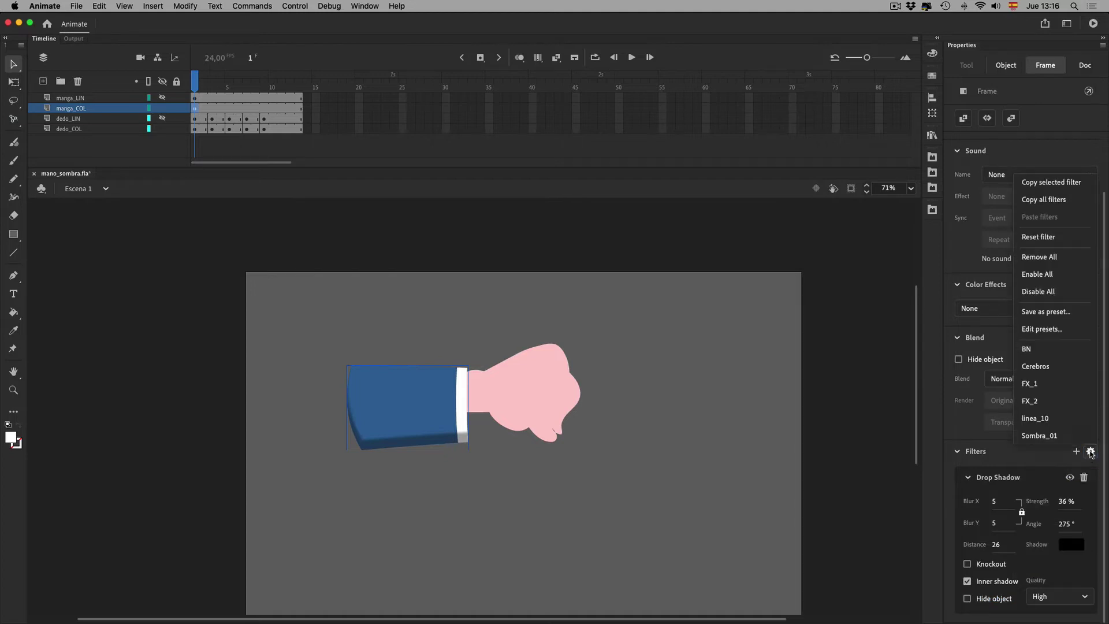
click(1090, 453)
Turn on Edit Multiple Frames, lock manga_COL and select the hand fills on all dedo_COL frames.
click(126, 127)
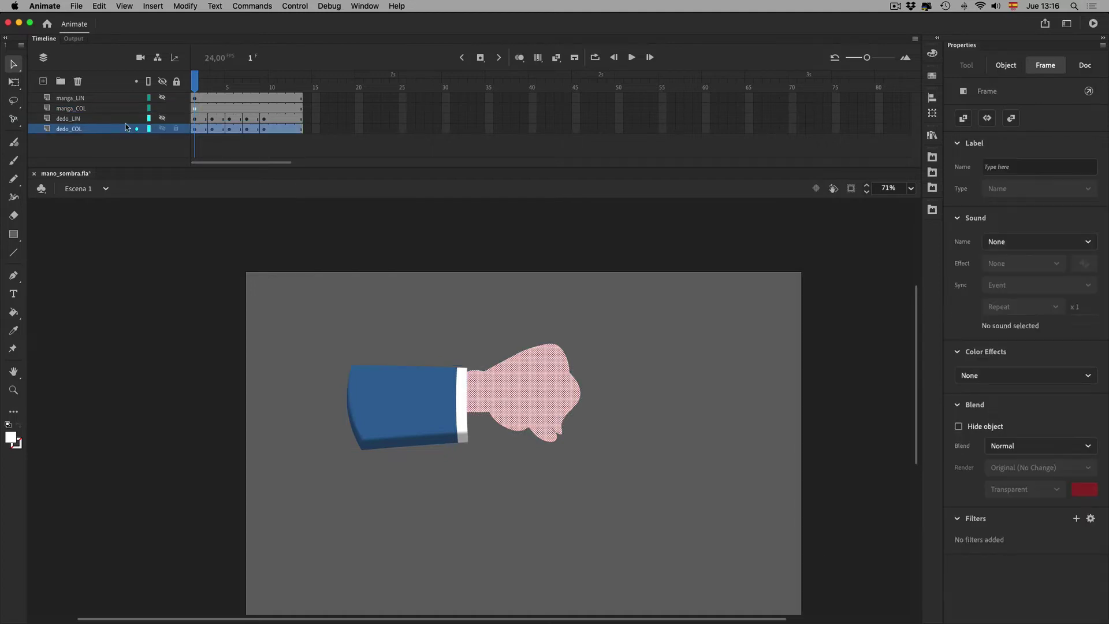
click(537, 57)
click(162, 109)
click(162, 109)
drag(316, 282, 760, 540)
click(1089, 519)
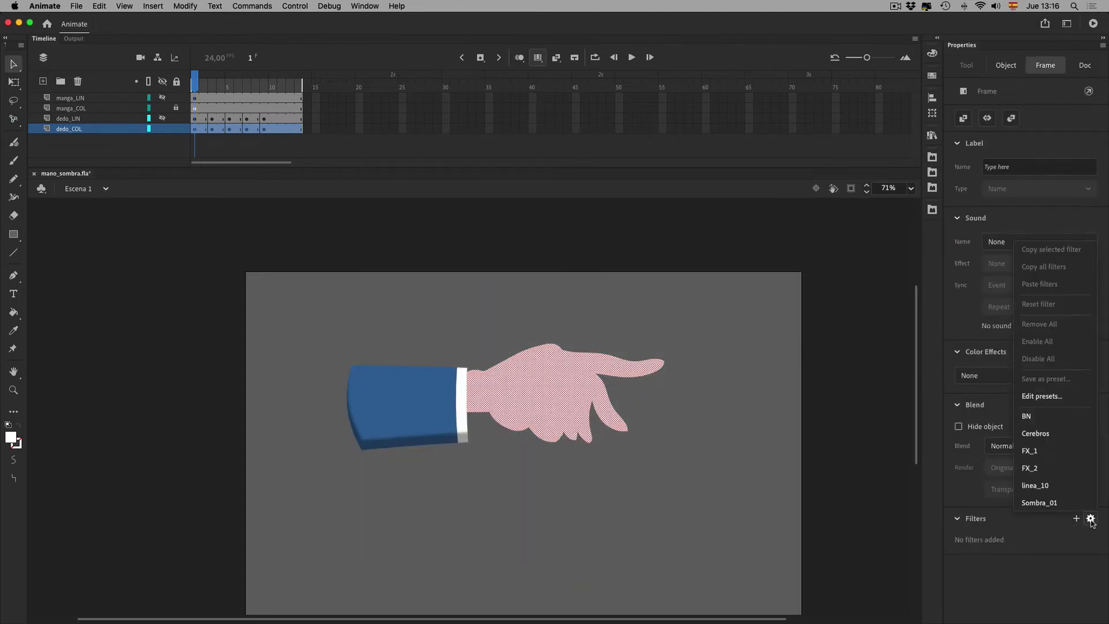
click(1089, 518)
Unlock manga_COL, copy all filters from its first frame, and lock the layer again.
click(175, 108)
click(197, 108)
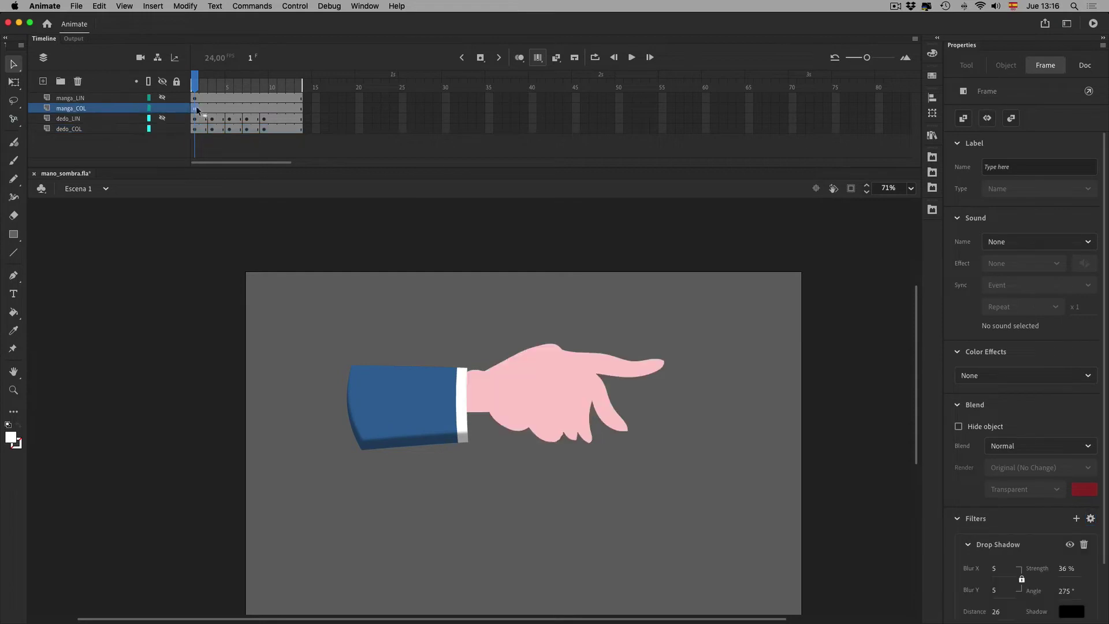
click(1091, 518)
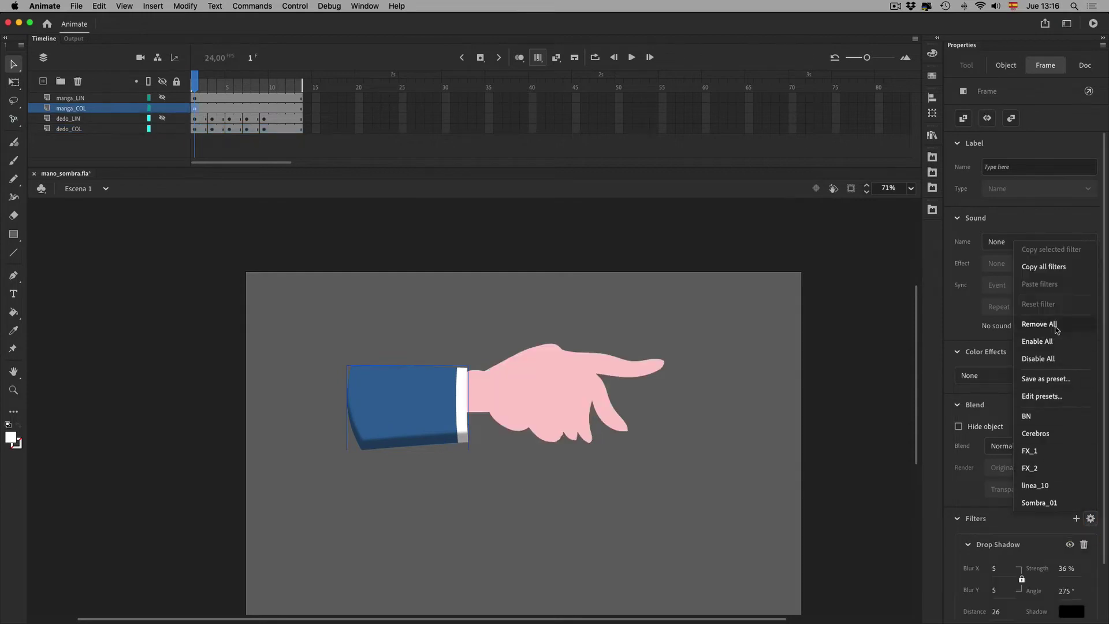
click(1056, 267)
click(176, 108)
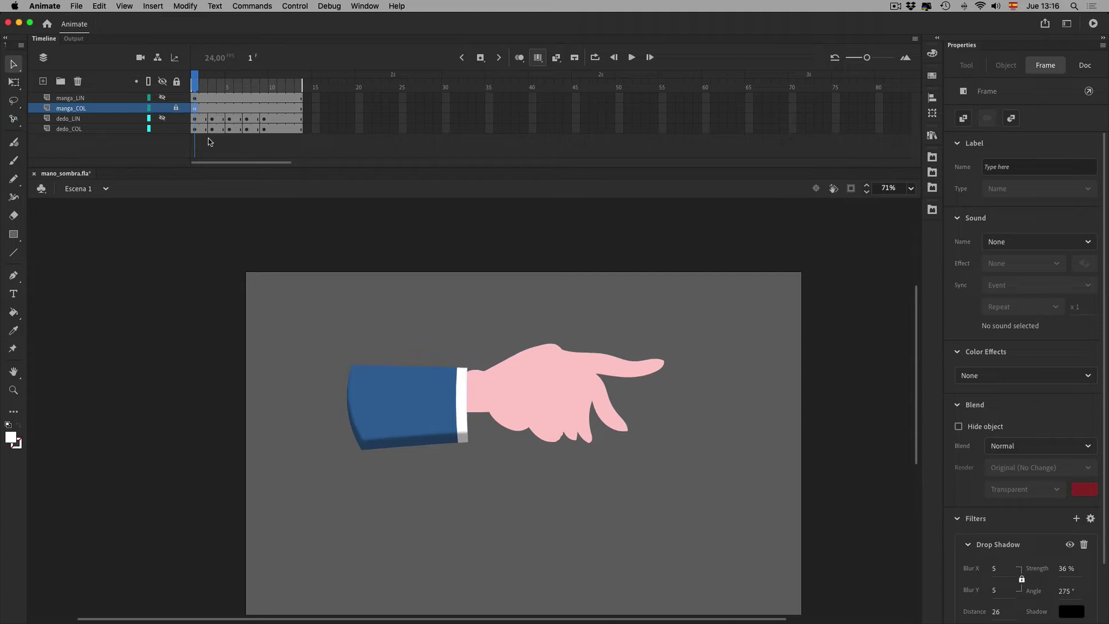
Hide manga_COL, paste the copied filters onto all dedo_COL frames, and turn off Edit Multiple Frames.
click(125, 130)
click(162, 108)
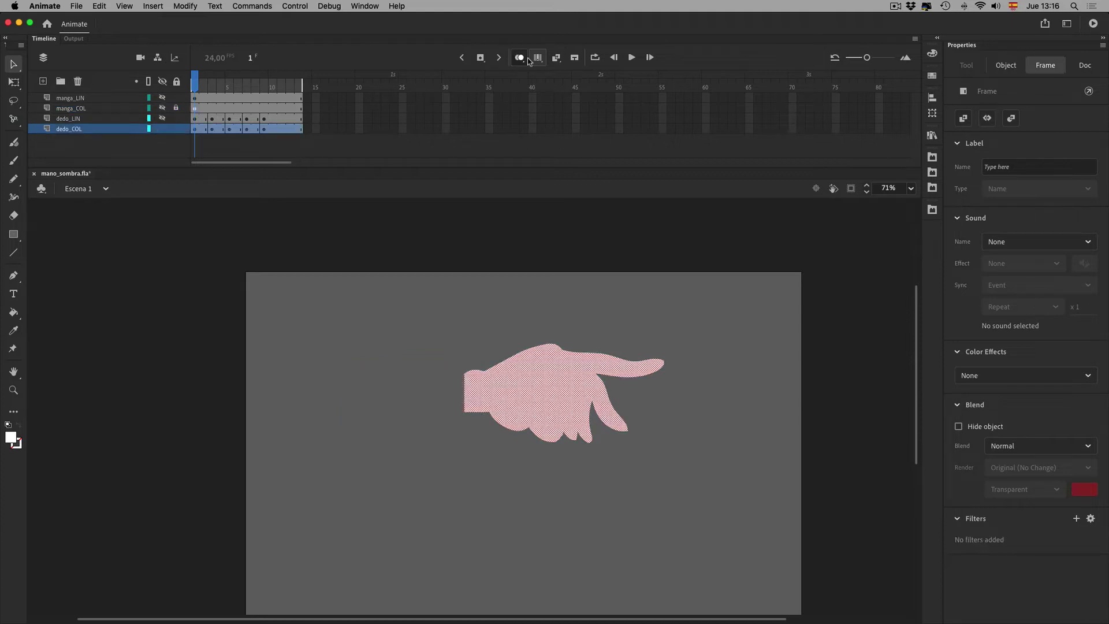
drag(379, 261, 721, 501)
click(1055, 66)
click(1076, 519)
click(1090, 519)
click(1048, 284)
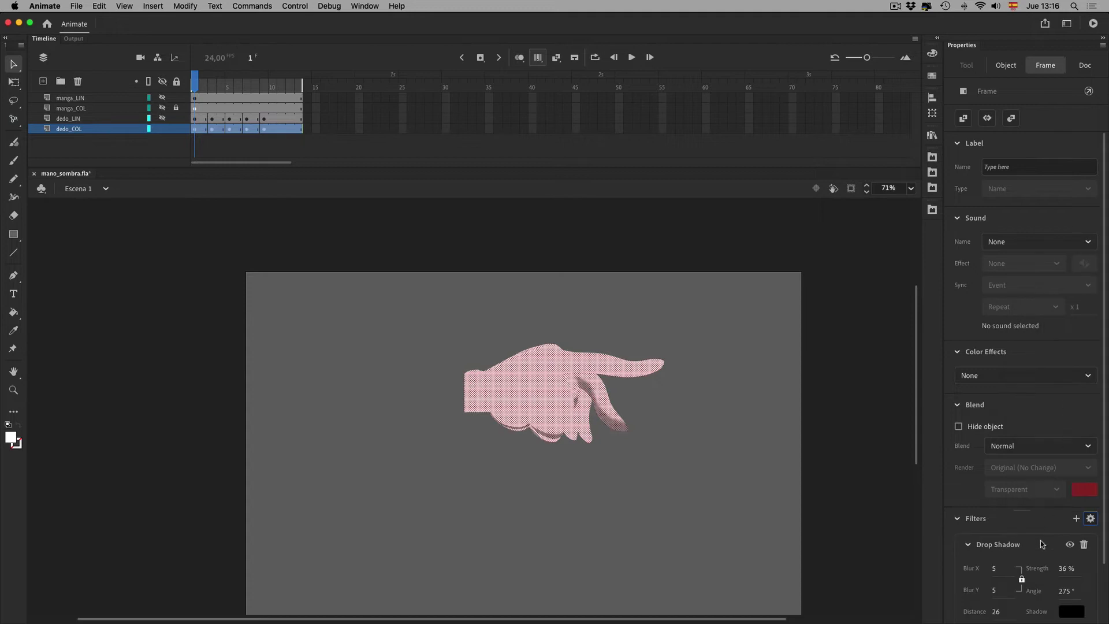
click(537, 58)
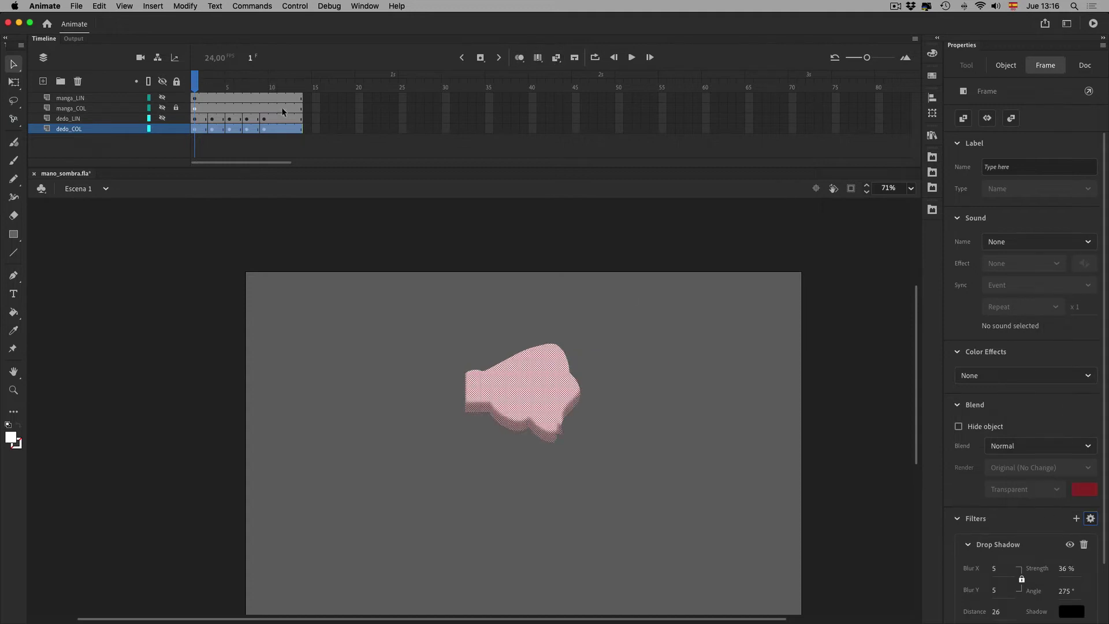
Preview the shaded hand up to frame 11 and show manga_COL, dedo_LIN and manga_LIN again.
key(Return)
drag(198, 87, 281, 87)
click(162, 108)
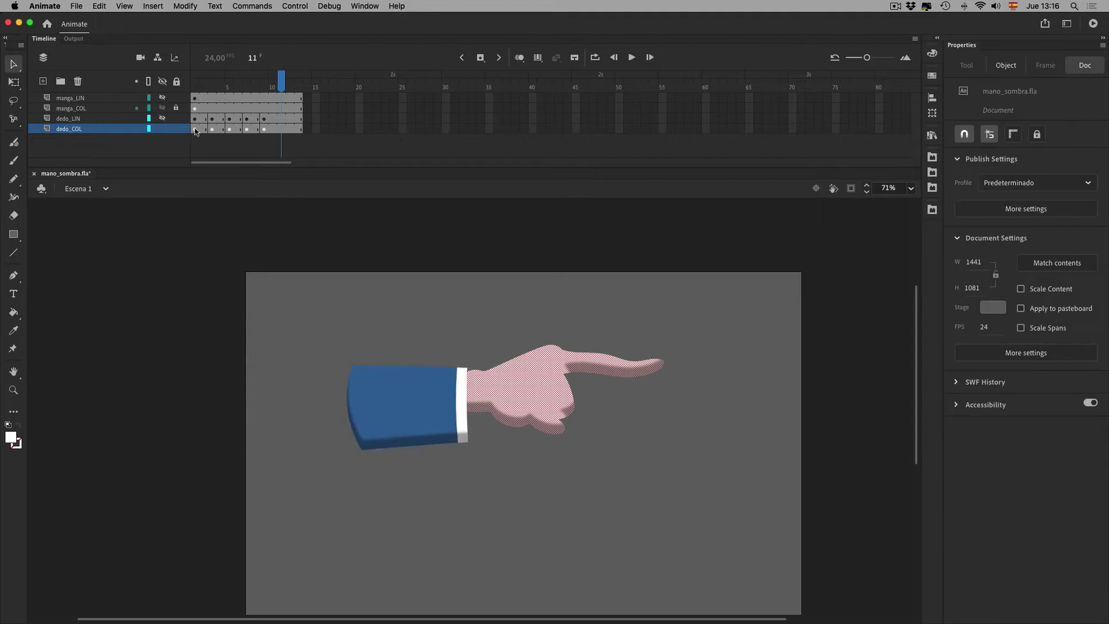
click(162, 119)
click(163, 98)
Play the shaded animation with its line art, scrub to frame 12, and return to frame 1.
key(Return)
click(264, 88)
drag(263, 88, 291, 92)
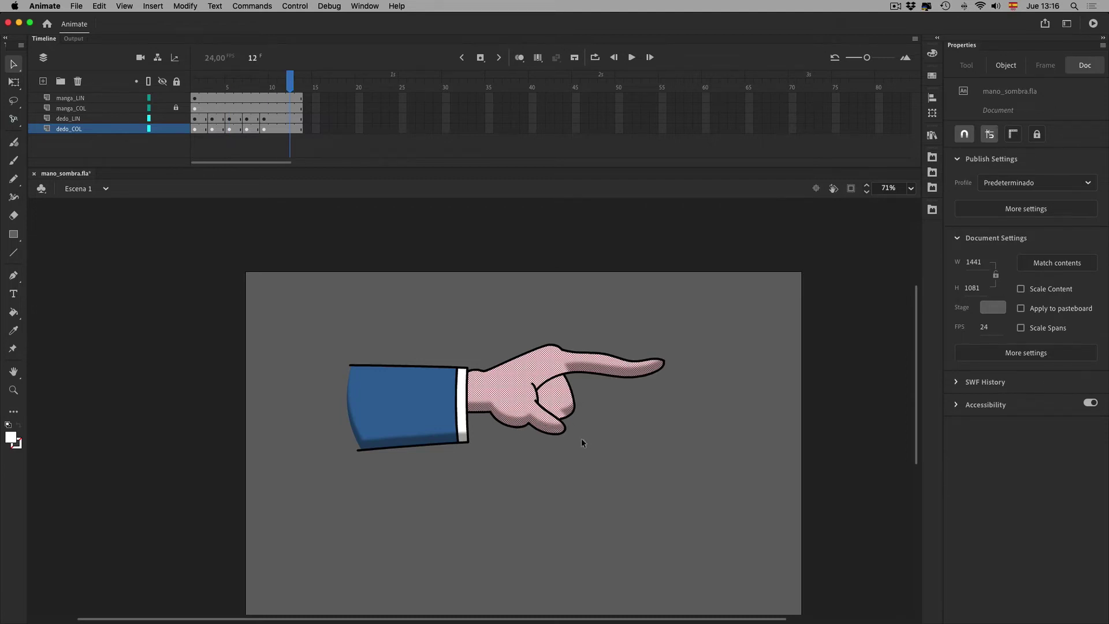
mouse_move(195, 88)
mouse_down()
mouse_move(298, 91)
mouse_move(194, 91)
mouse_up()
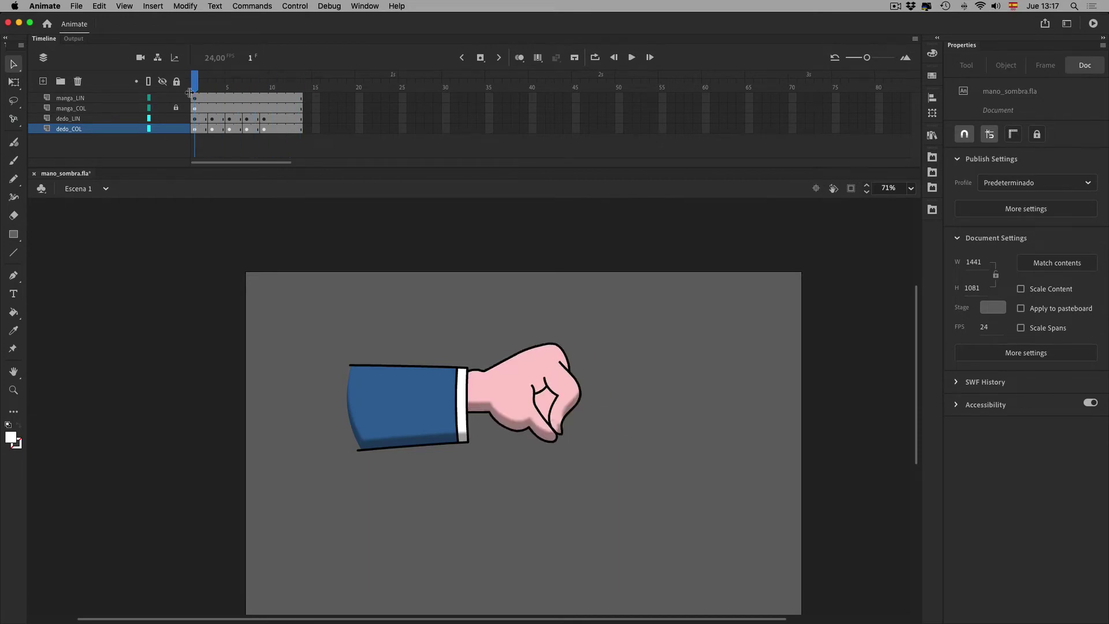
Lock manga_LIN and dedo_LIN, unlock manga_COL, and duplicate the manga_COL layer.
click(95, 129)
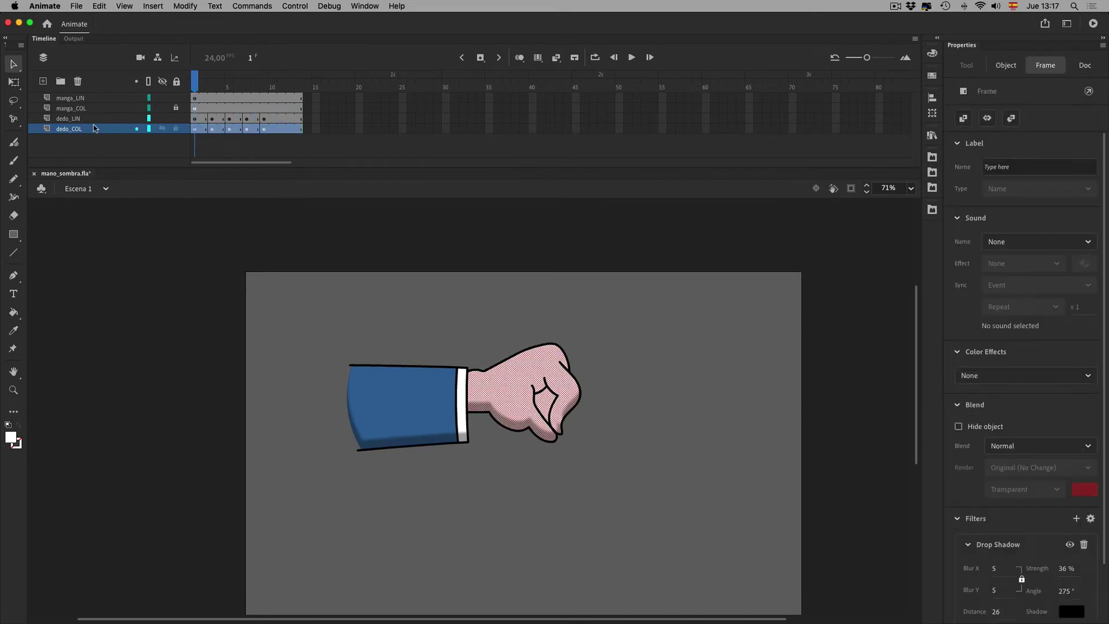
click(162, 118)
click(162, 118)
click(176, 97)
click(176, 108)
click(138, 105)
right_click(83, 109)
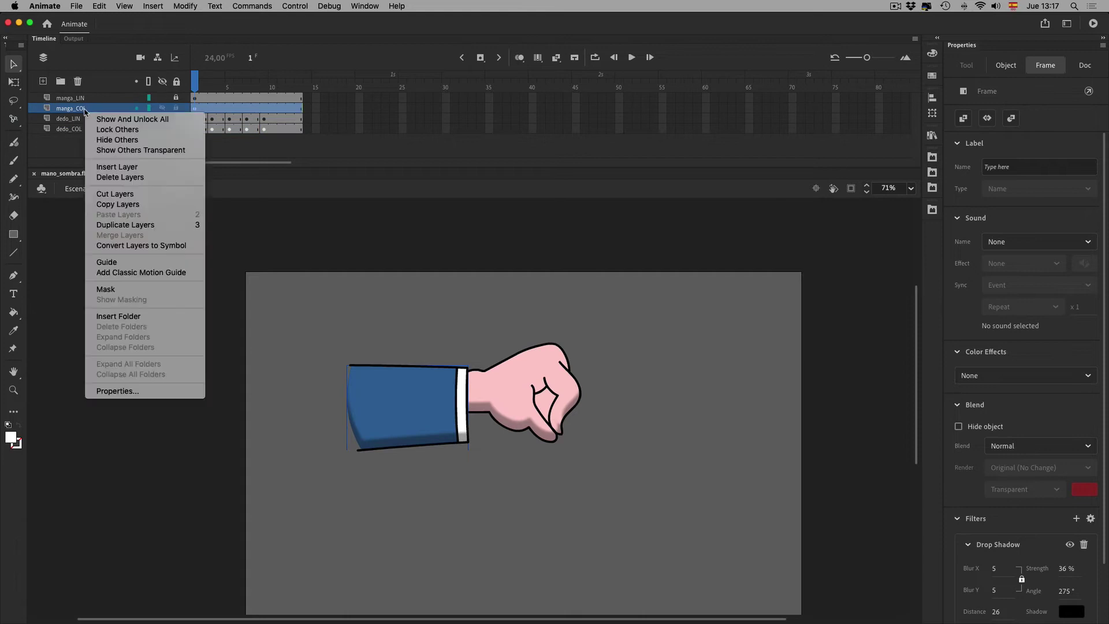
click(145, 226)
Rename the upper copy of the sleeve colour layer as manga_SOM.
double_click(110, 108)
key(Right)
key(BackSpace)
key(BackSpace)
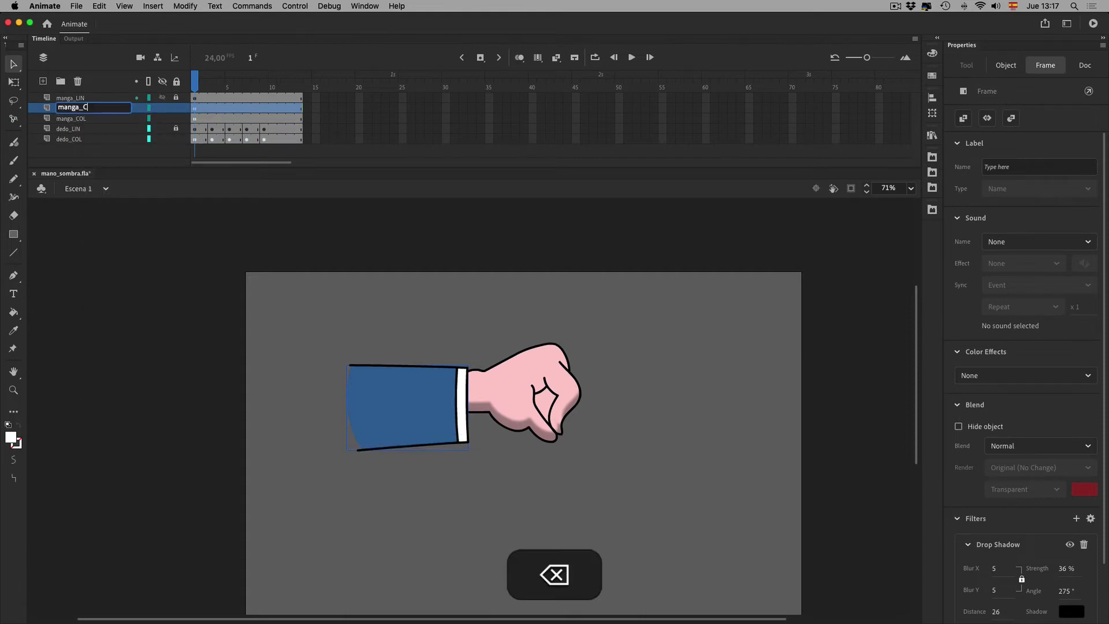
key(shift)
text(SOM)
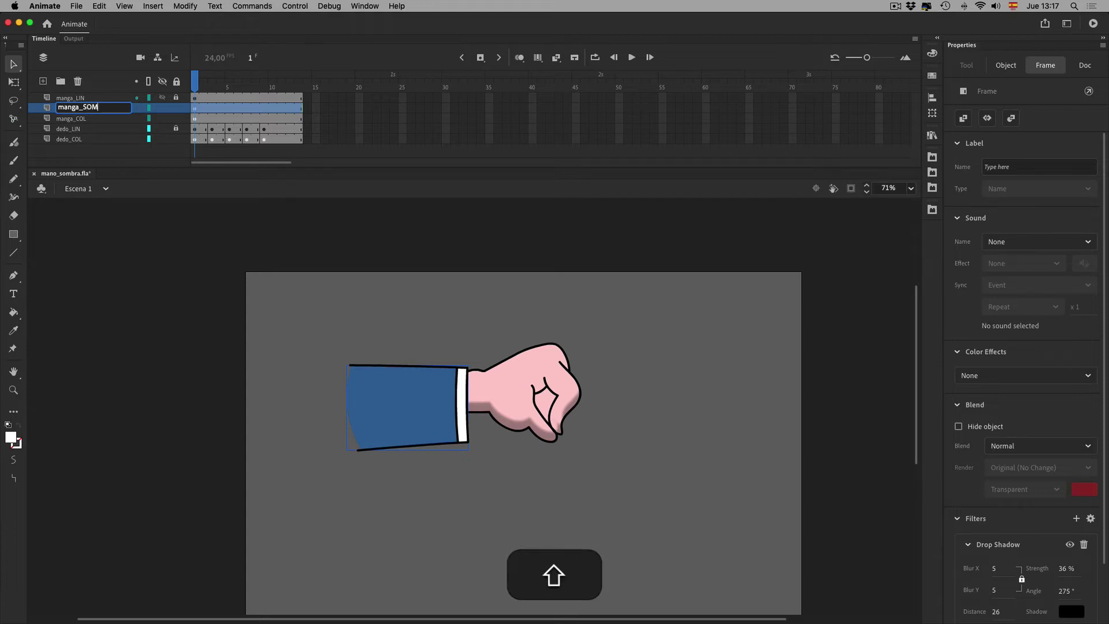
key(Return)
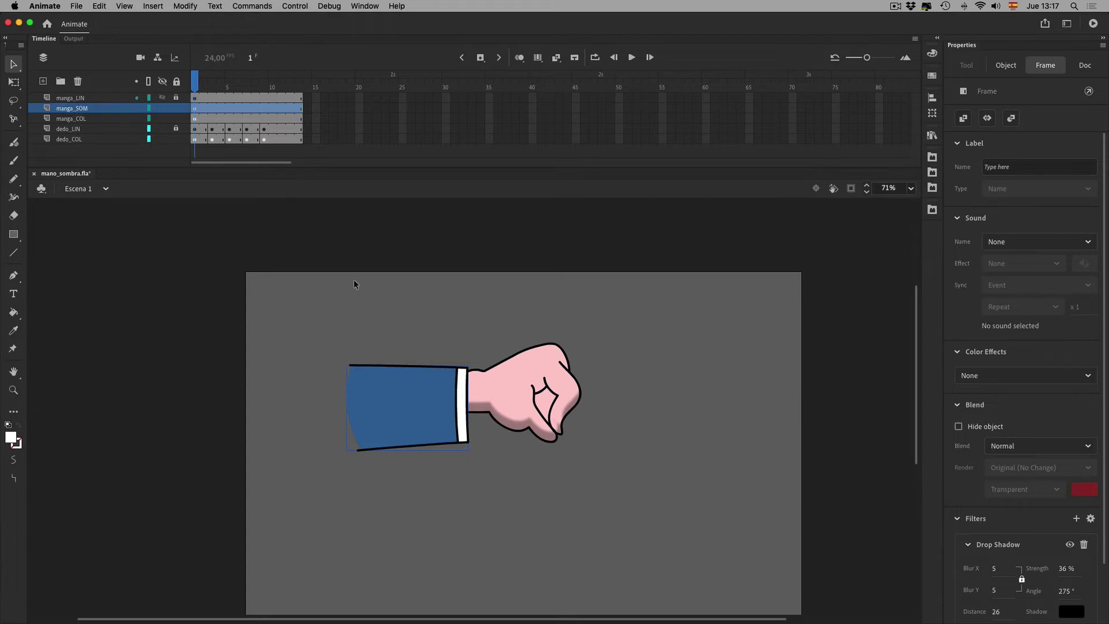
Leave only manga_SOM and manga_COL visible, with manga_COL locked and manga_SOM displayed as transparent.
click(163, 82)
drag(162, 108, 162, 117)
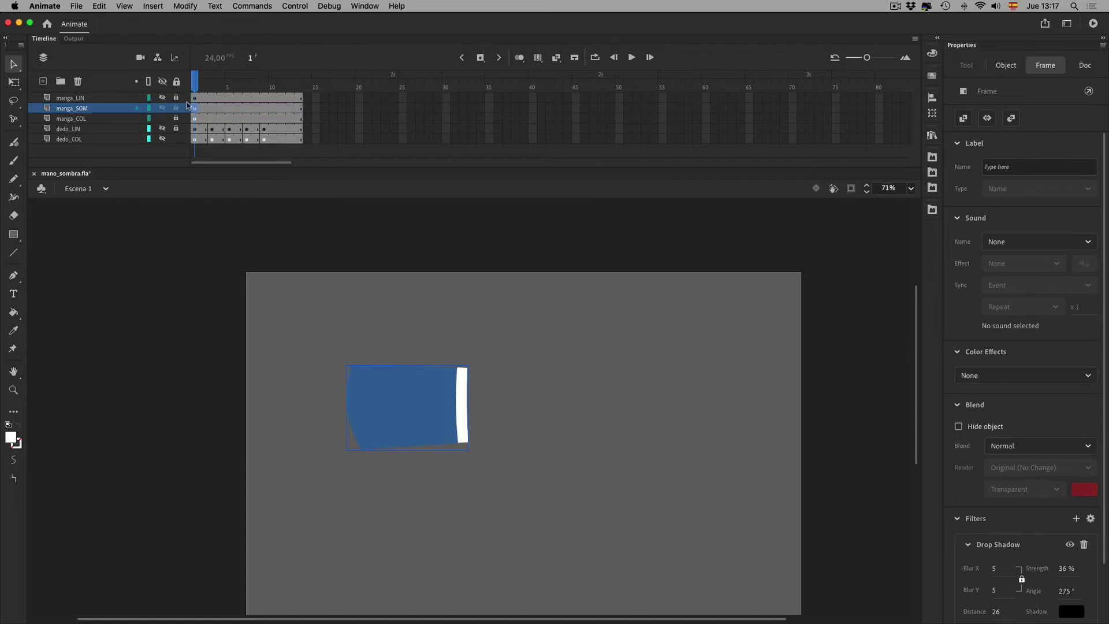
shift+click(163, 109)
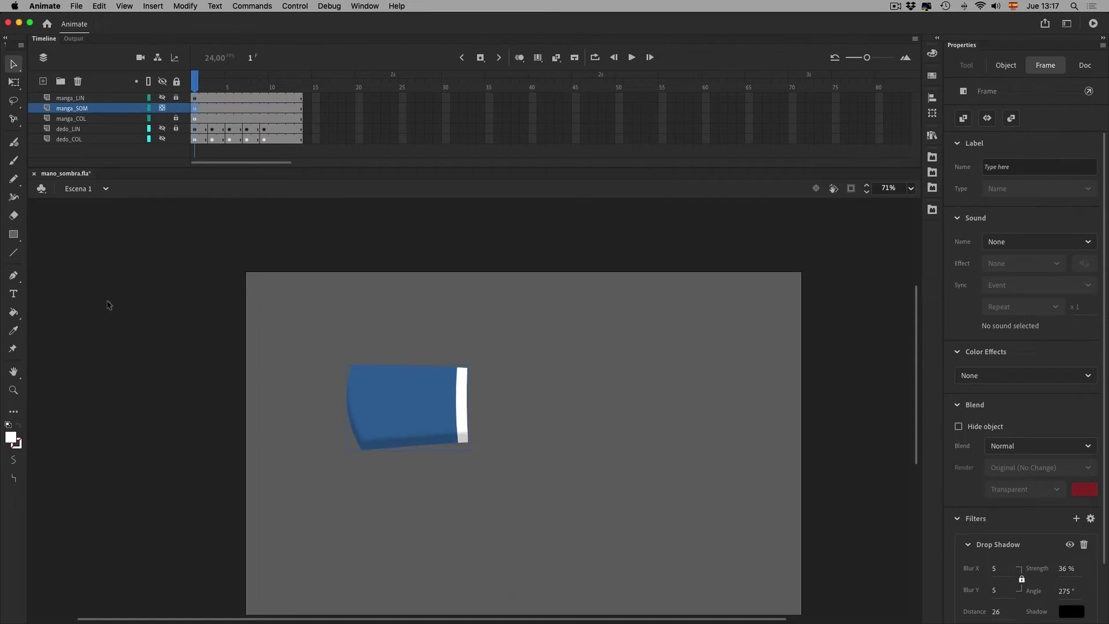
click(13, 390)
drag(318, 354, 582, 532)
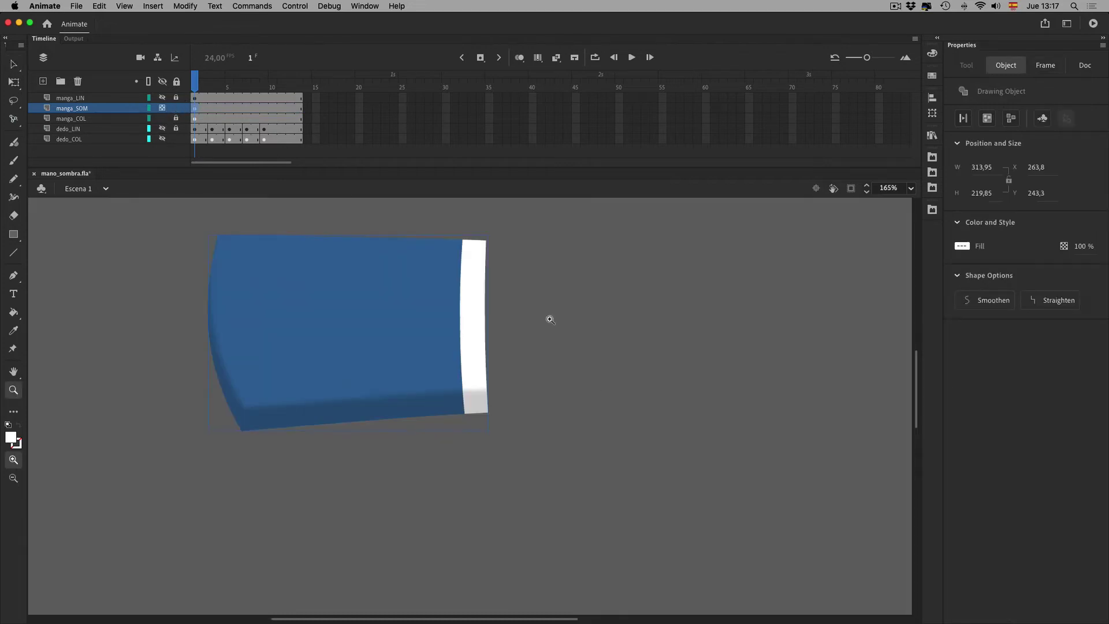
Try to remove the Drop Shadow filter from manga_SOM and choose a red stroke for the Pencil tool.
click(197, 109)
click(1083, 548)
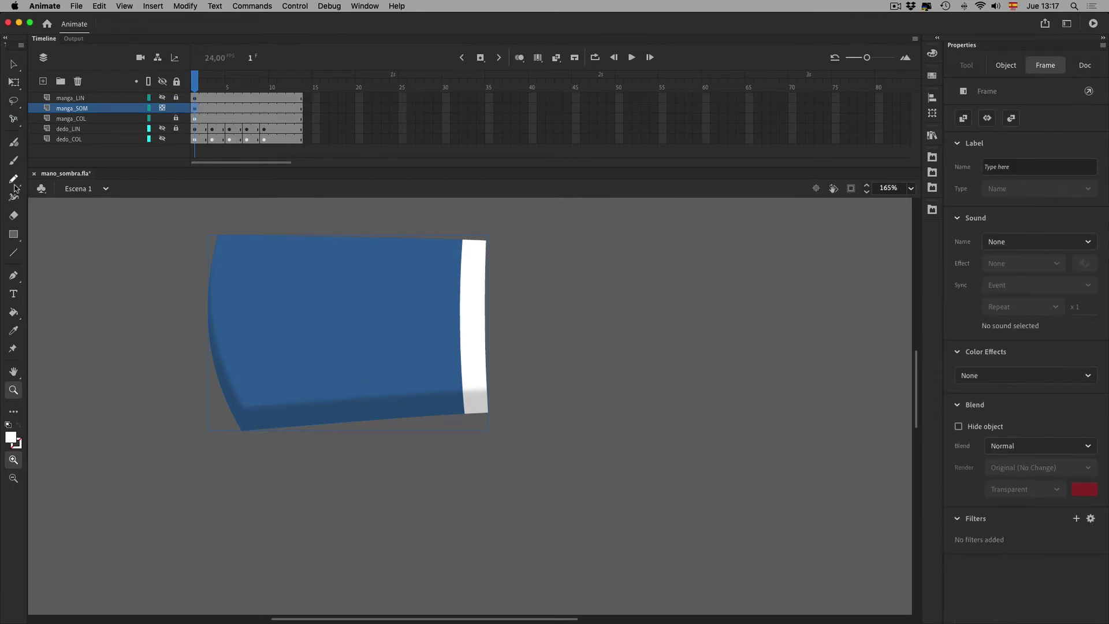
click(13, 179)
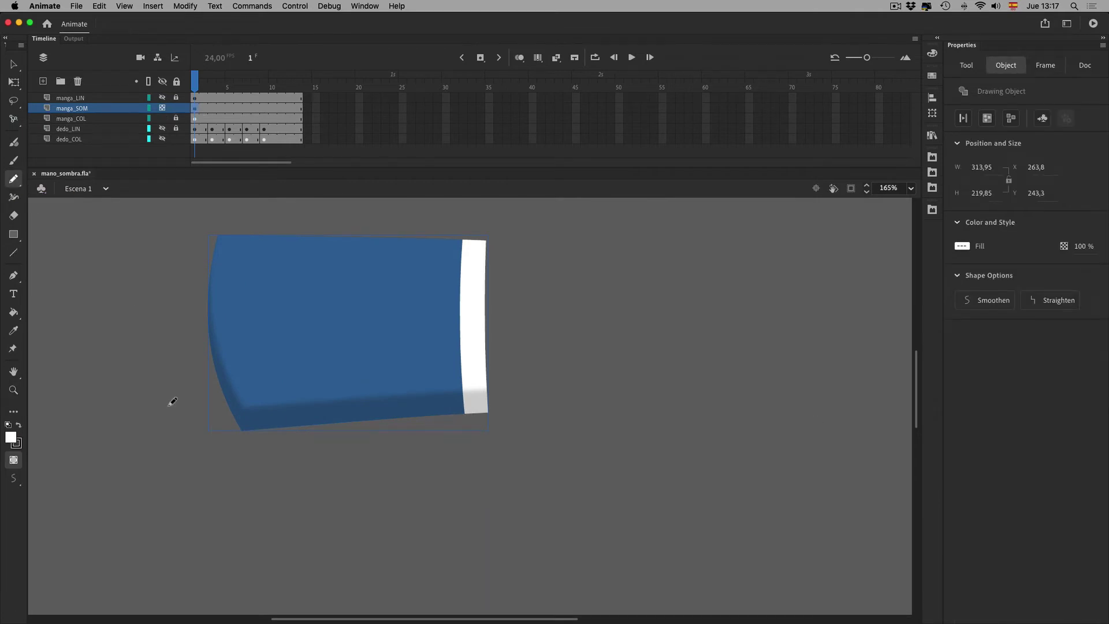
click(17, 446)
click(90, 480)
Undo the red outline and the preceding manga_SOM changes, and check the sleeve drawing's stroke and fill properties.
key(super+z)
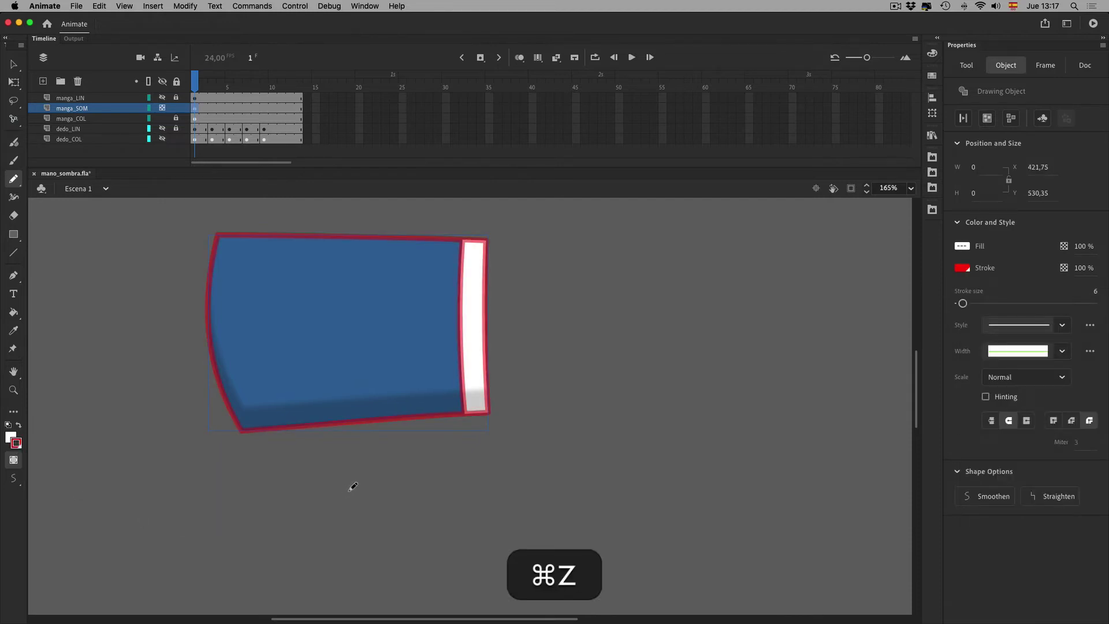
key(v)
key(super+z)
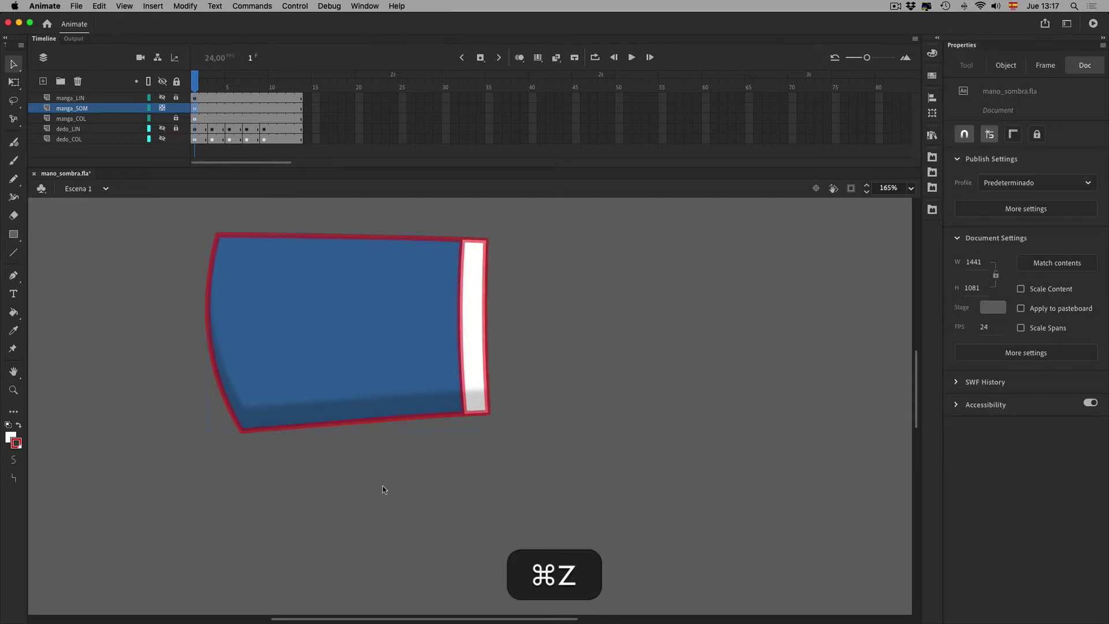
key(super+z)
click(460, 414)
click(969, 270)
click(967, 269)
click(935, 279)
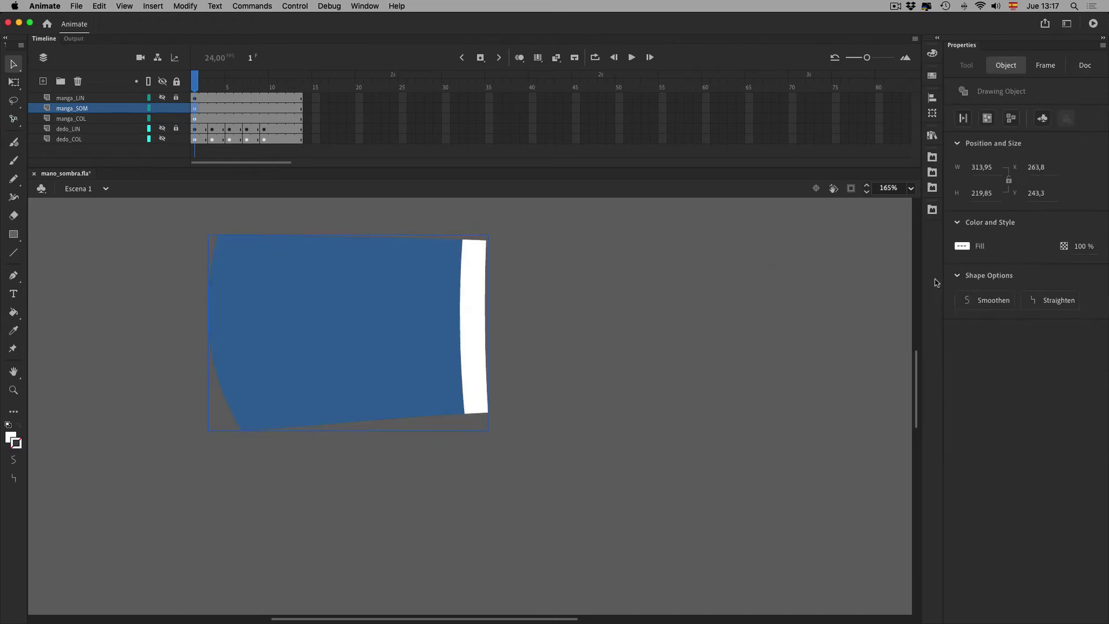
click(618, 388)
Display manga_SOM as transparent and delete the Drop Shadow filter from its first frame.
click(196, 109)
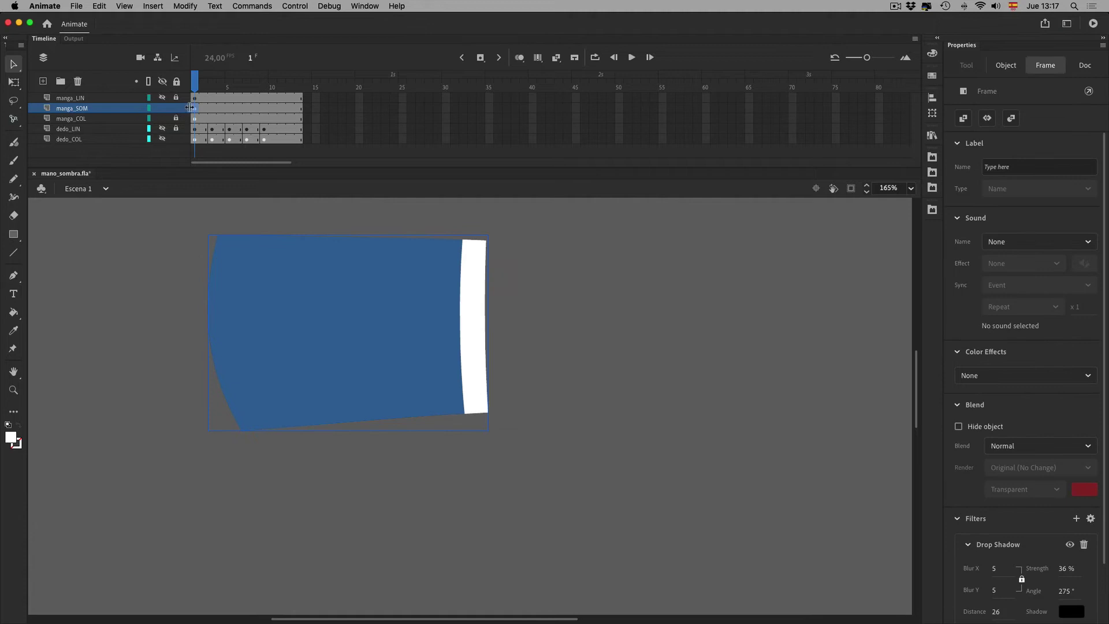
shift+click(163, 108)
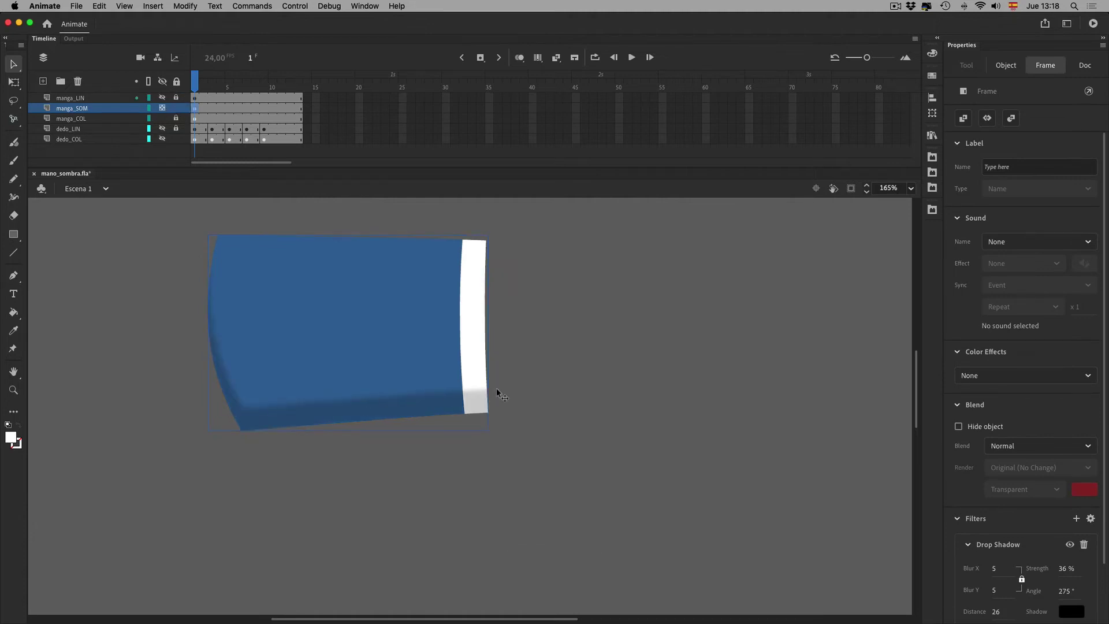
click(1083, 544)
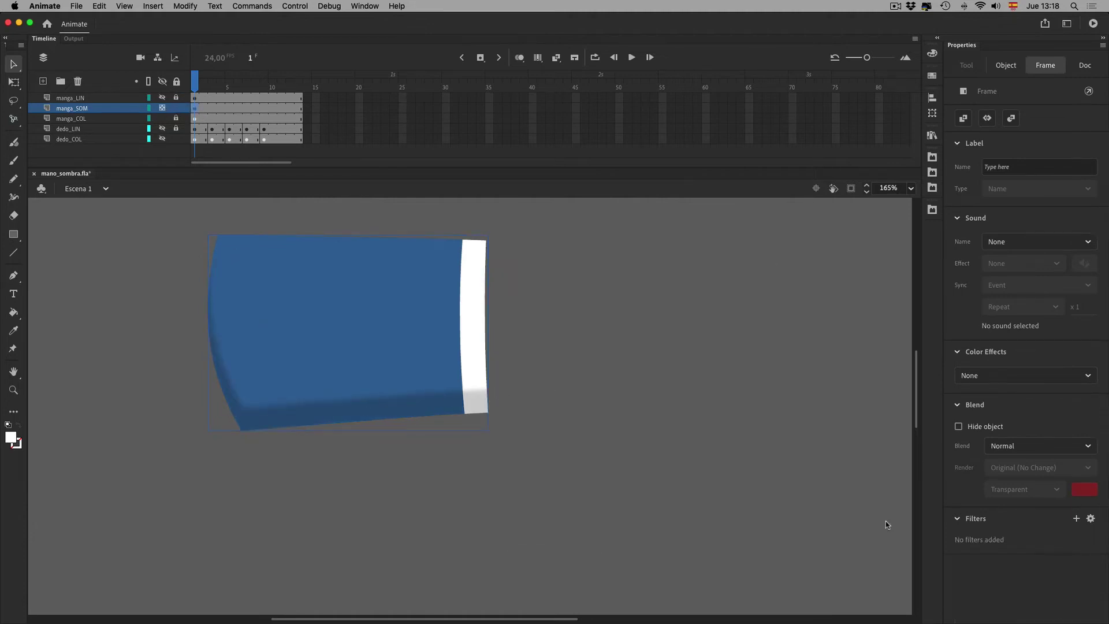
Deselect the sleeve drawing and set up the Pencil tool with a red stroke.
click(62, 455)
click(17, 443)
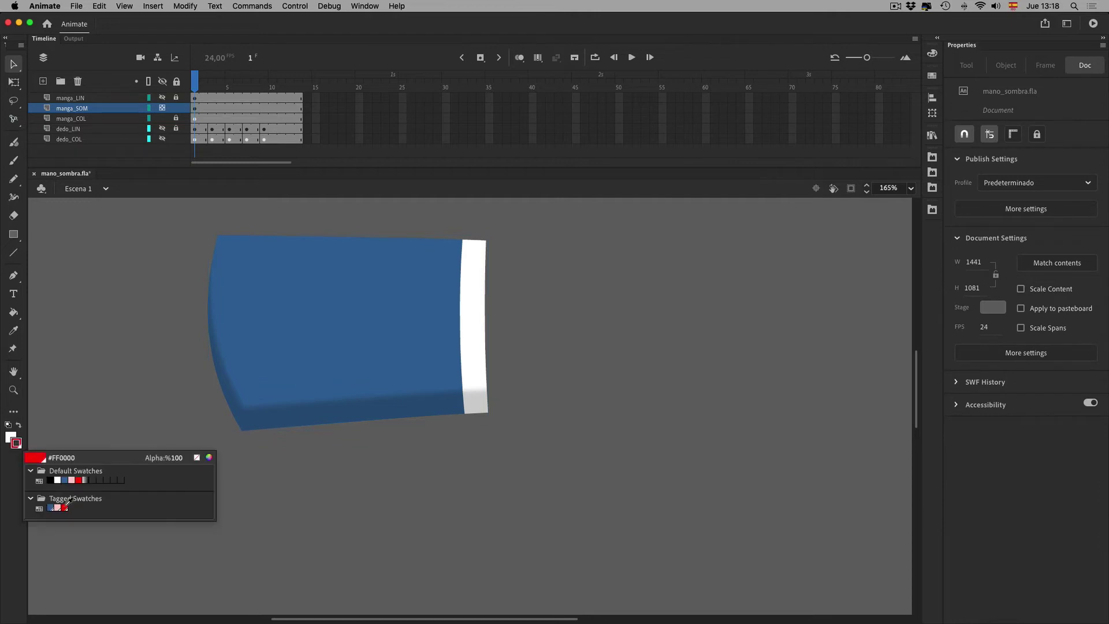
click(78, 480)
click(13, 177)
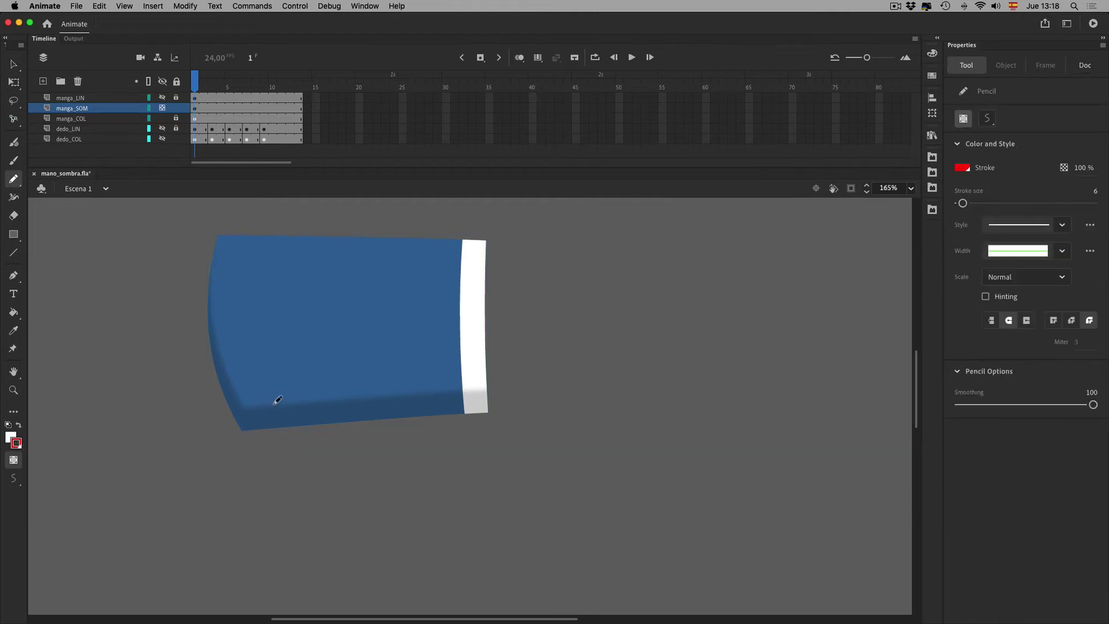
Draw a red pencil line along the sleeve's lower shadow edge on manga_SOM and extend its end past the white cuff.
mouse_move(495, 358)
mouse_down()
mouse_move(464, 383)
mouse_move(106, 435)
mouse_move(154, 411)
mouse_up()
click(13, 64)
click(238, 412)
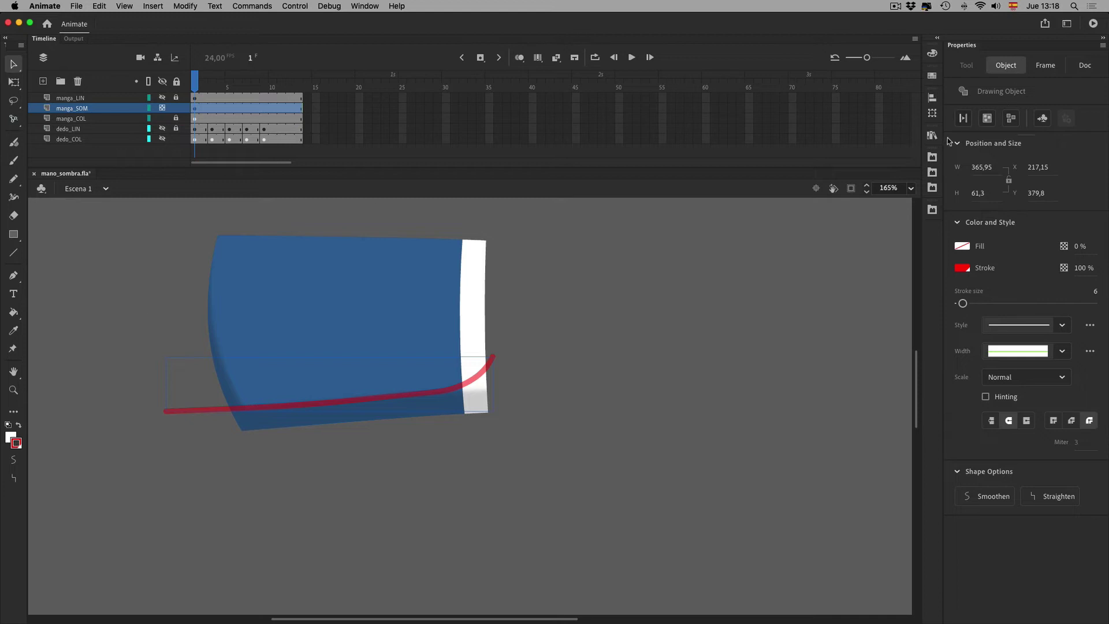
click(492, 303)
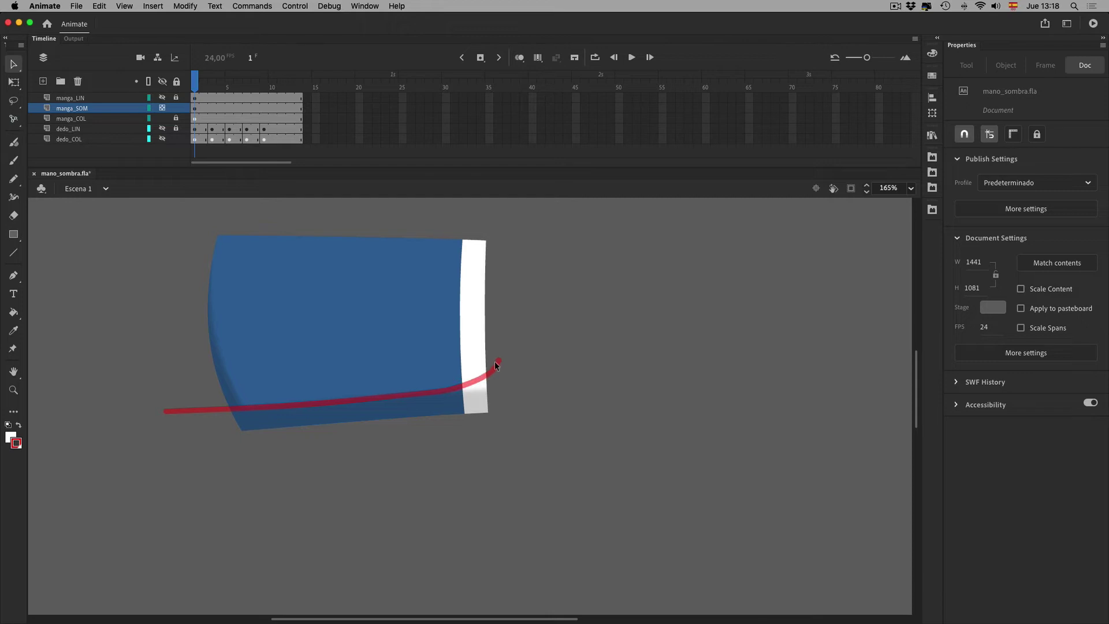
Hide the sleeve layers and show only dedo_COL and dedo_LIN.
click(163, 139)
click(195, 139)
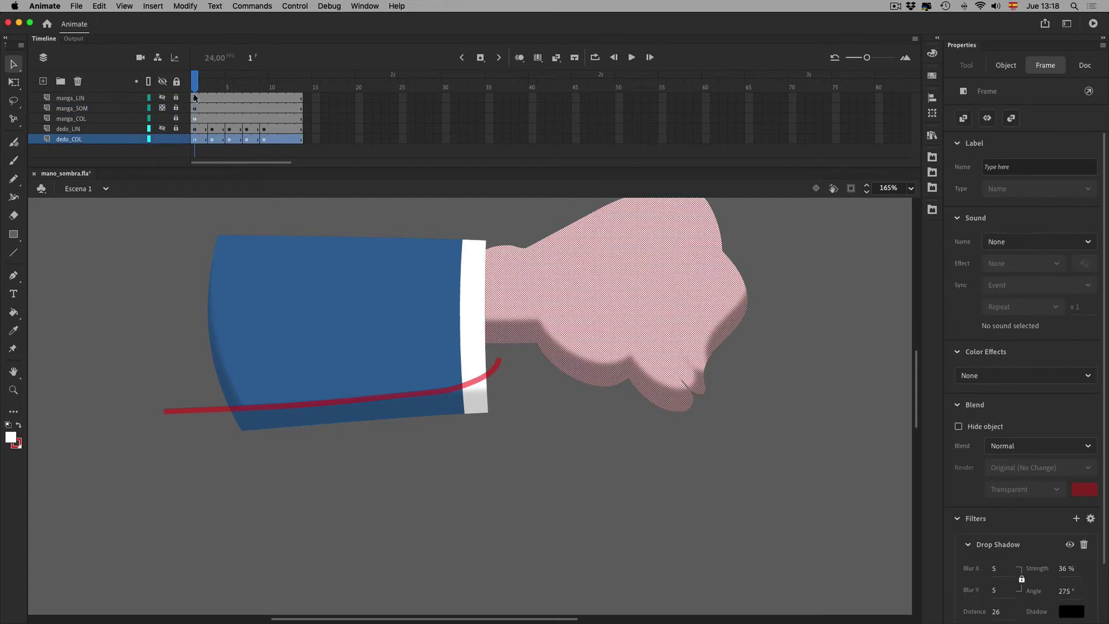
click(163, 81)
click(163, 140)
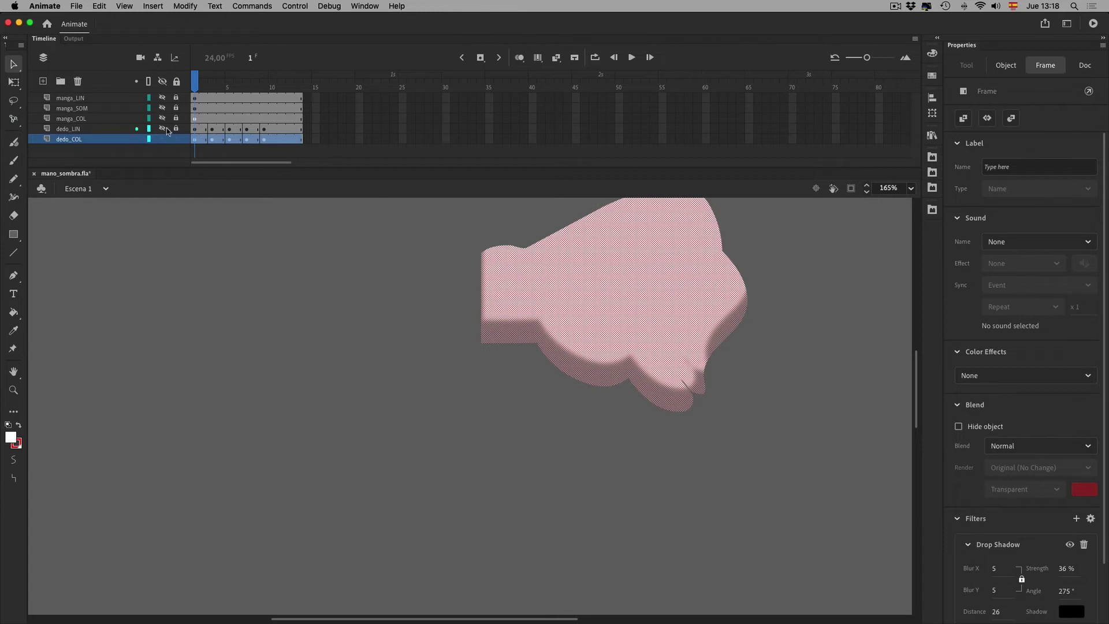
click(163, 128)
Duplicate the dedo_COL layer and rename the copy dedo_SOM.
right_click(66, 141)
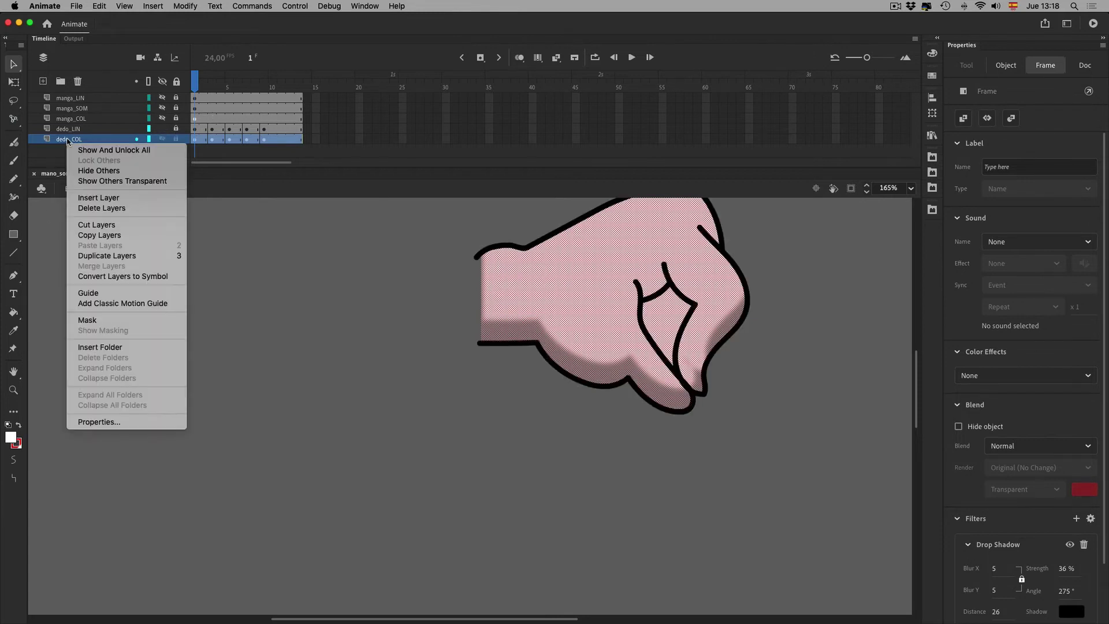
click(124, 255)
double_click(124, 139)
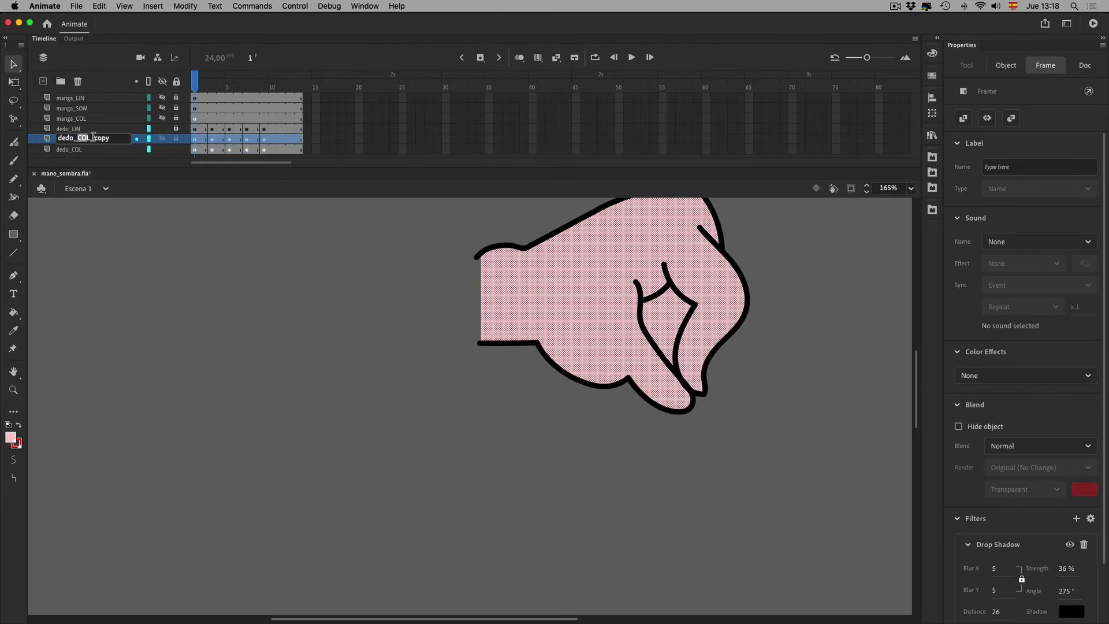
text(SOM)
key(Return)
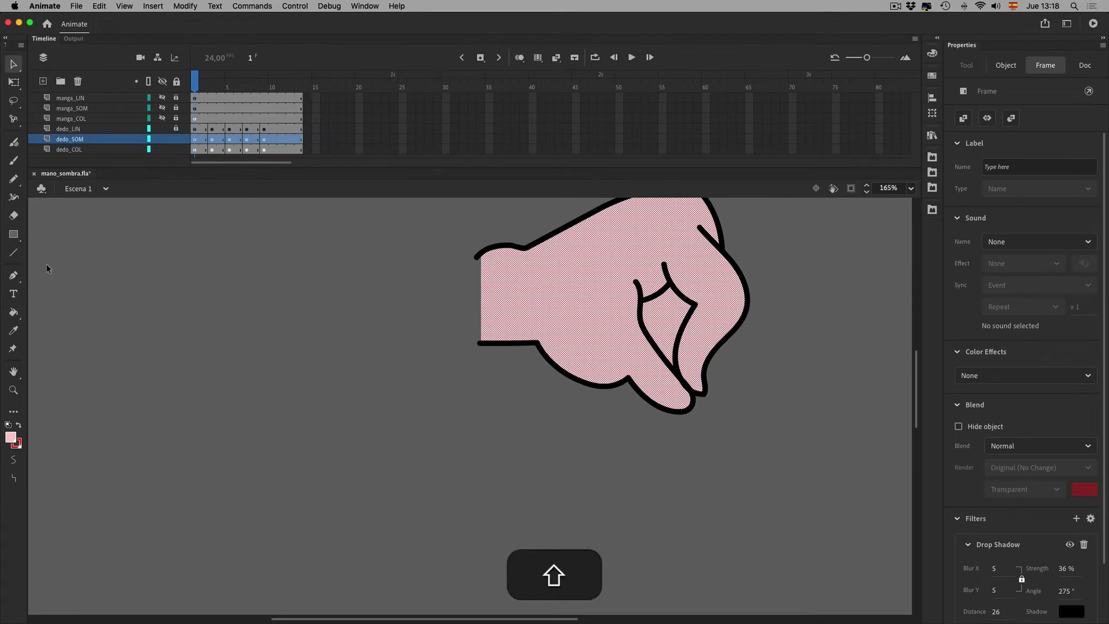
Lock dedo_COL, delete the Drop Shadow filter from all dedo_SOM frames using multiple-frame editing, and display dedo_SOM as transparent.
click(538, 57)
drag(232, 509, 967, 162)
key(space)
drag(670, 442, 339, 526)
drag(86, 521, 694, 182)
click(1045, 65)
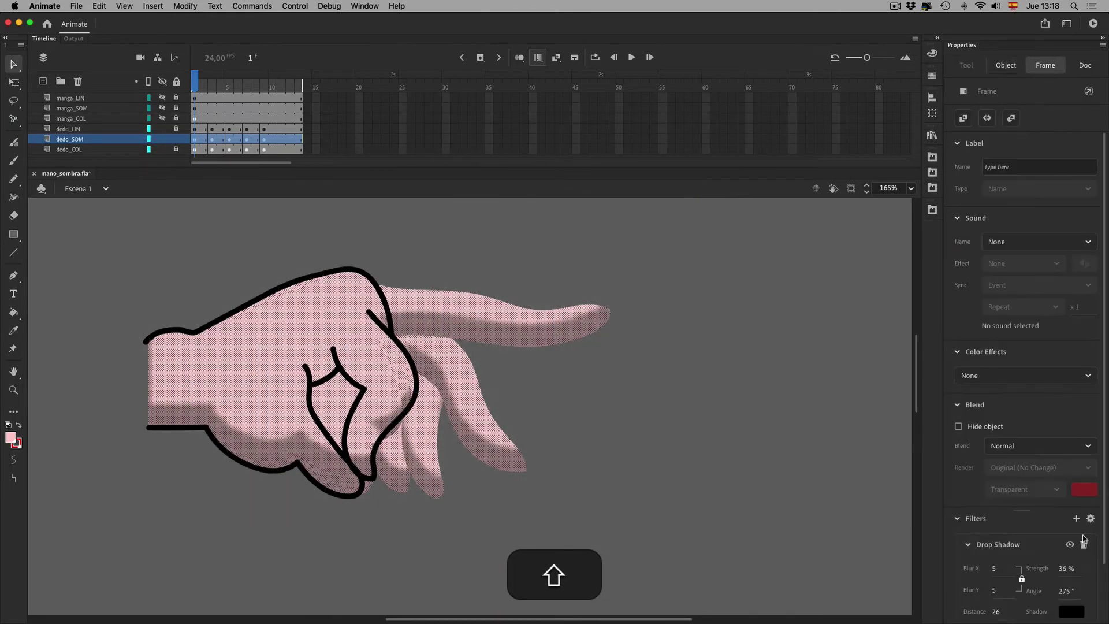
shift+click(162, 139)
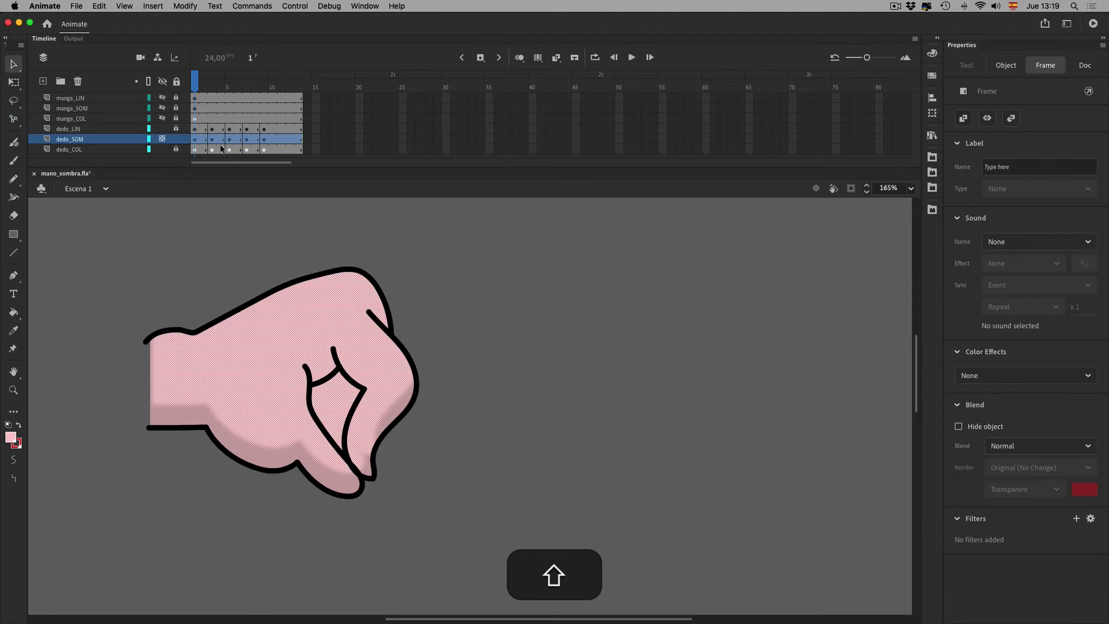
Draw red pencil strokes along the shadow edges of the wrist, palm and thumb in frame 1 of dedo_SOM.
click(14, 180)
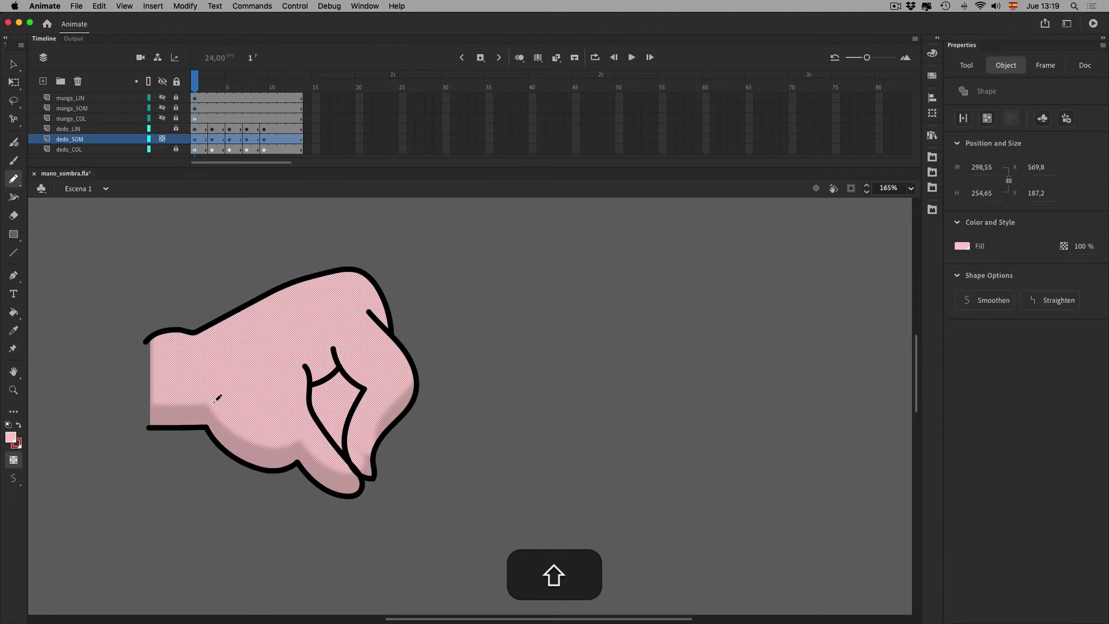
key(super+plus)
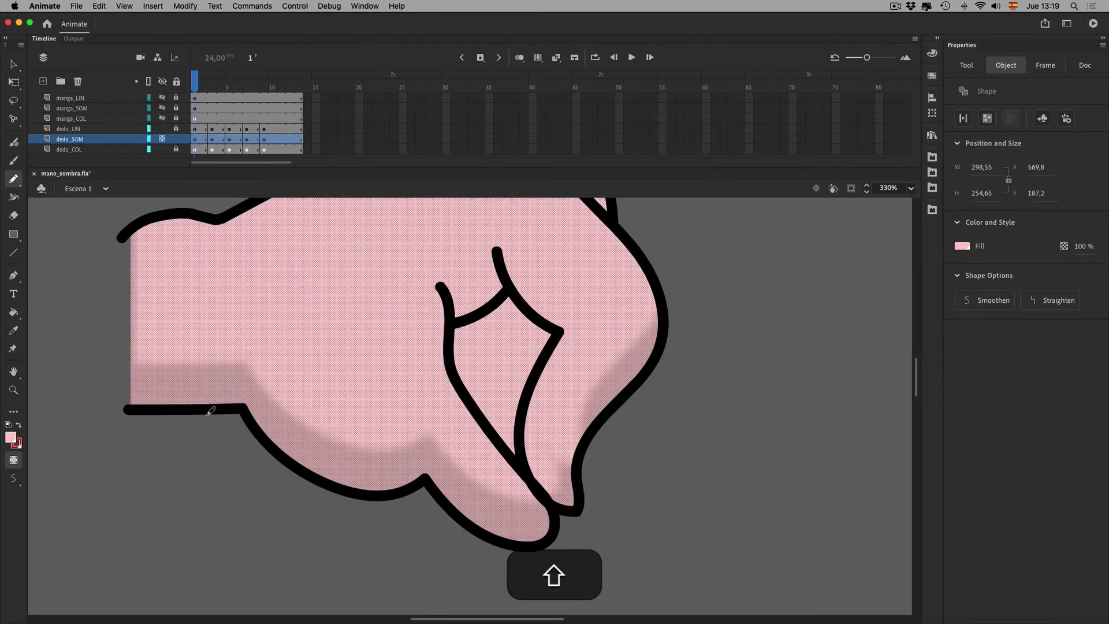
drag(98, 364, 309, 364)
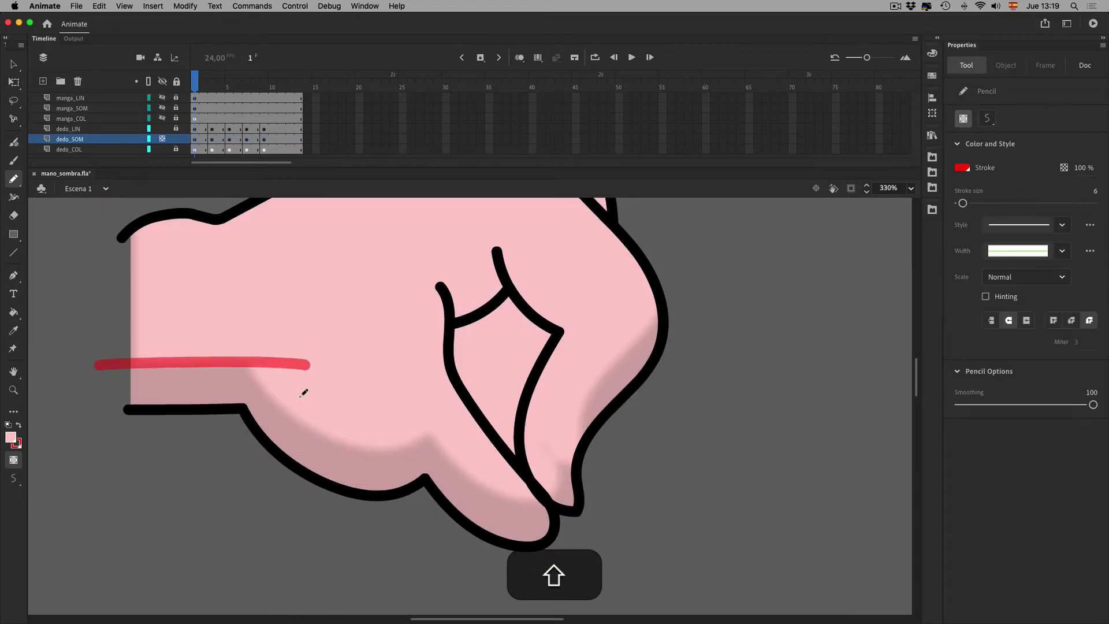
mouse_move(248, 348)
mouse_down()
mouse_move(286, 406)
mouse_move(327, 436)
mouse_move(366, 445)
mouse_move(439, 434)
mouse_up()
mouse_move(422, 431)
mouse_down()
mouse_move(462, 479)
mouse_move(515, 506)
mouse_move(557, 499)
mouse_up()
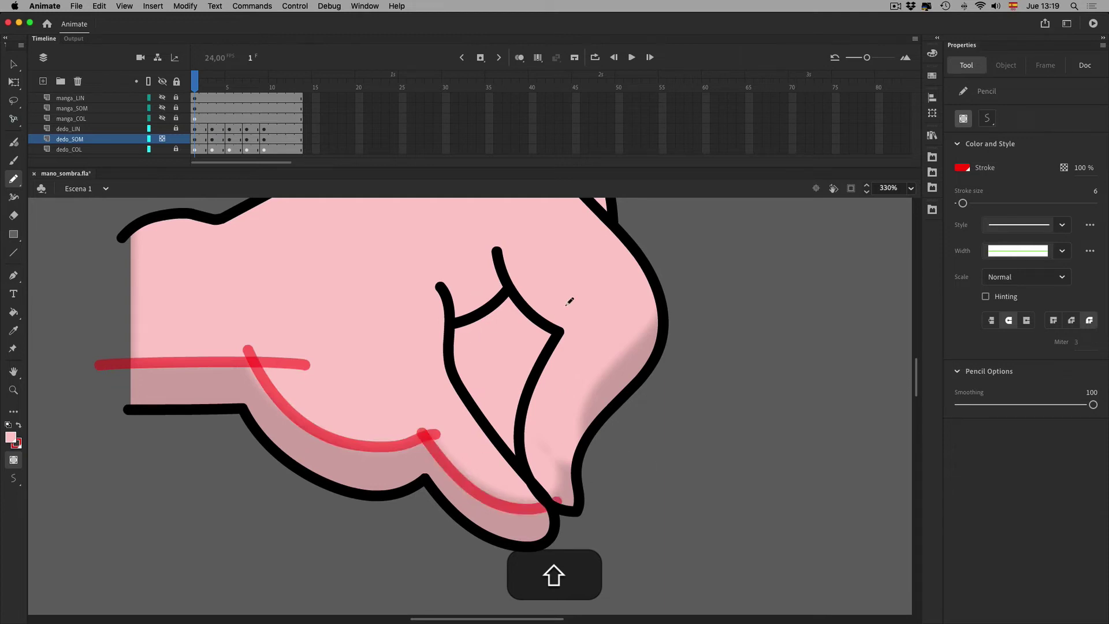
Outline the folded finger's shadow in frame 1 and close the wrist and palm shadow with strokes running outside the hand.
mouse_move(446, 296)
mouse_down()
mouse_move(517, 243)
mouse_move(600, 310)
mouse_move(563, 419)
mouse_move(610, 461)
mouse_up()
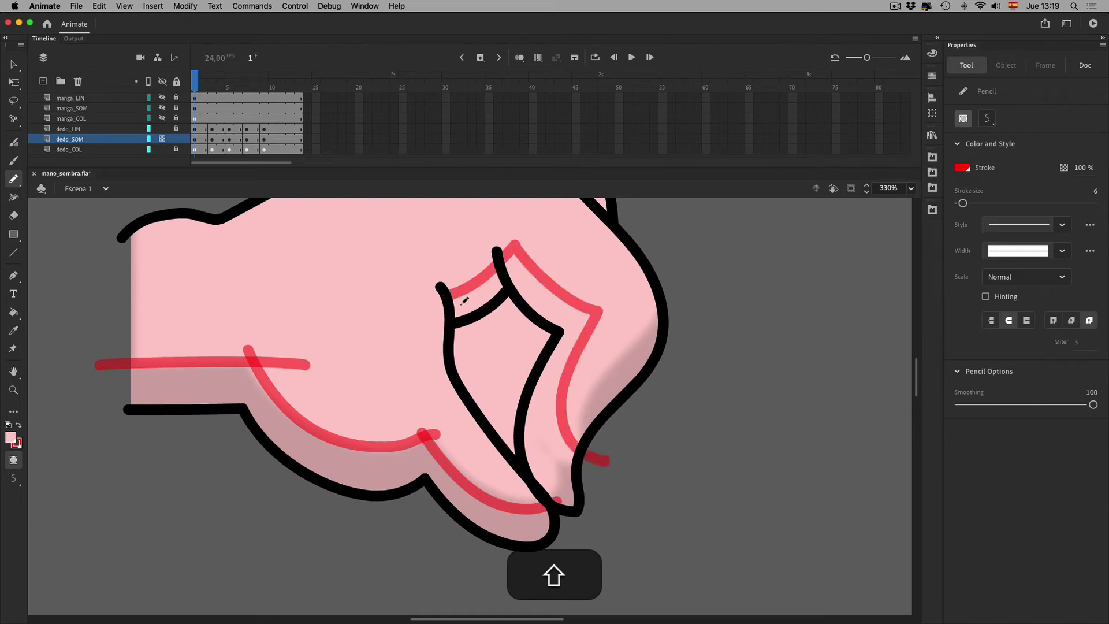
mouse_move(454, 293)
mouse_down()
mouse_move(447, 335)
mouse_move(485, 420)
mouse_move(530, 480)
mouse_move(565, 504)
mouse_move(597, 483)
mouse_move(607, 460)
mouse_up()
mouse_move(110, 364)
mouse_down()
mouse_move(114, 473)
mouse_move(246, 472)
mouse_move(360, 571)
mouse_move(537, 586)
mouse_move(581, 544)
mouse_move(556, 498)
mouse_up()
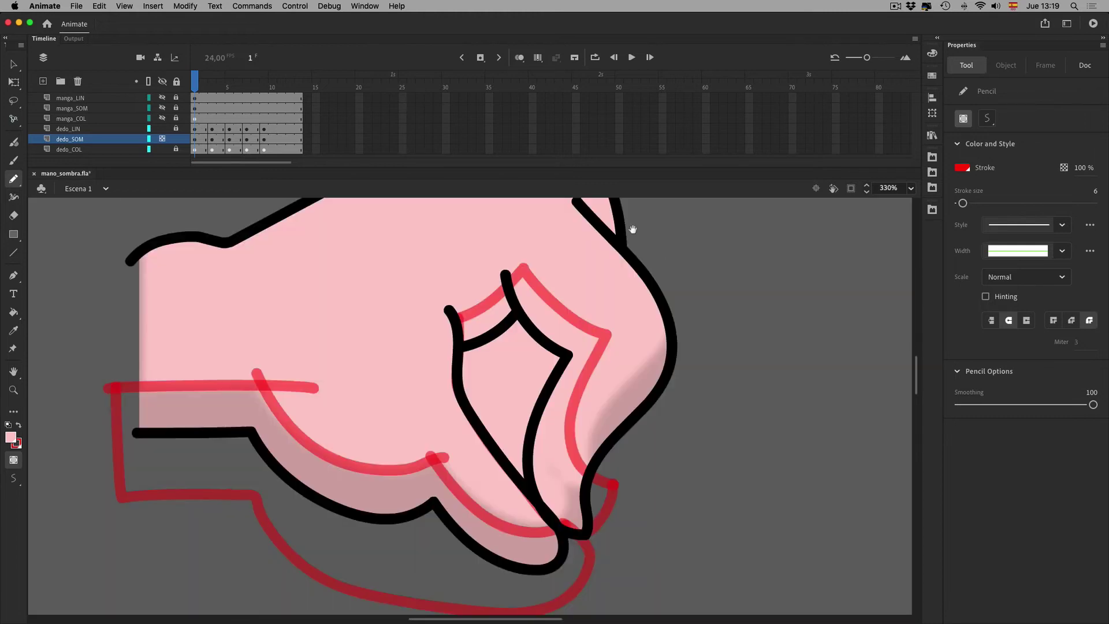
Copy the palm, thumb and outer shadow strokes from frame 1 of dedo_SOM and paste them in place in frame 3.
click(217, 139)
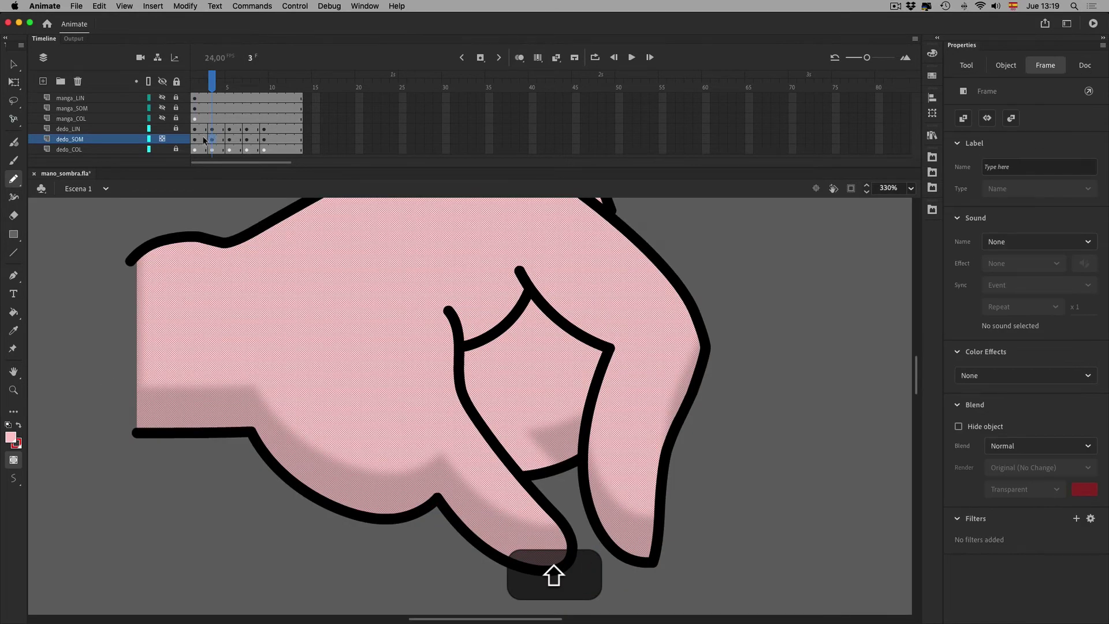
click(519, 58)
click(520, 58)
click(195, 139)
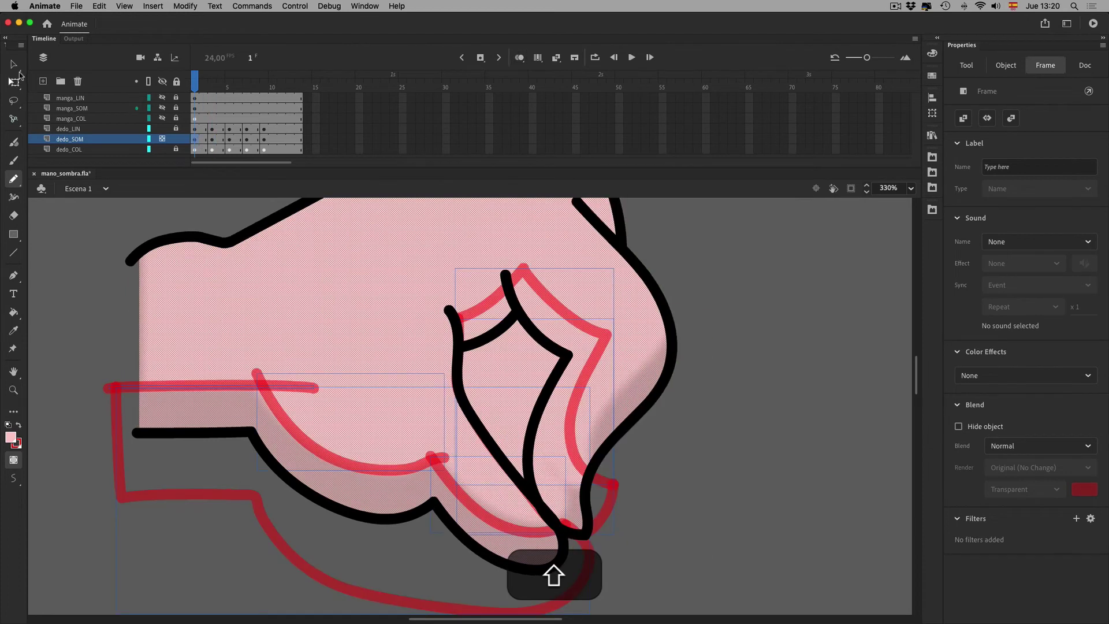
key(v)
click(687, 385)
click(551, 539)
shift+click(446, 523)
shift+click(301, 458)
key(shift+super+c)
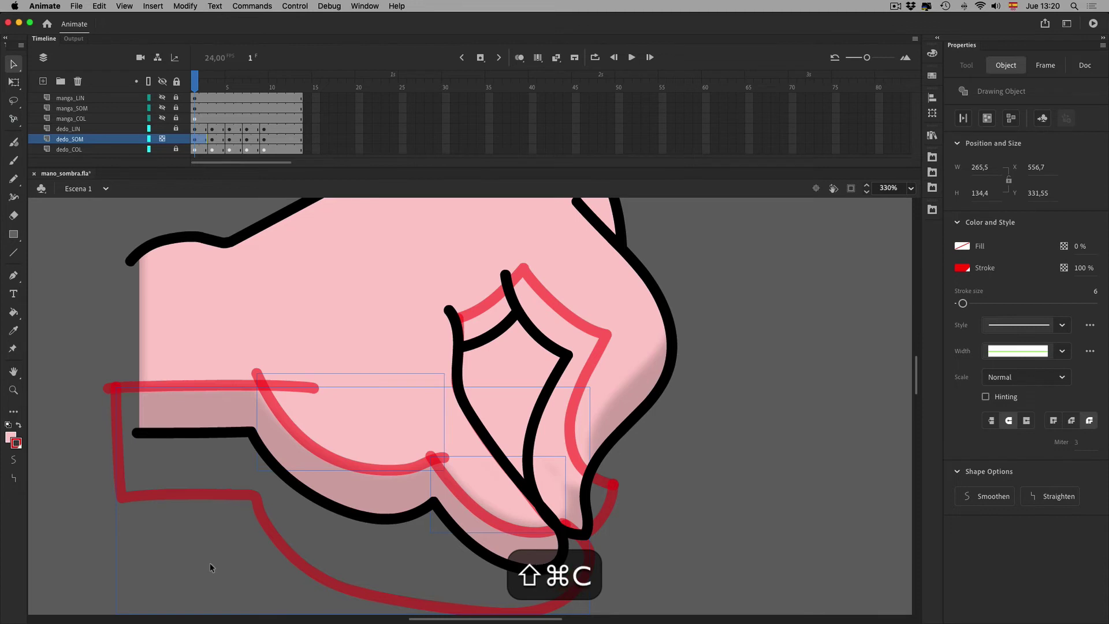
click(213, 140)
key(shift+super+v)
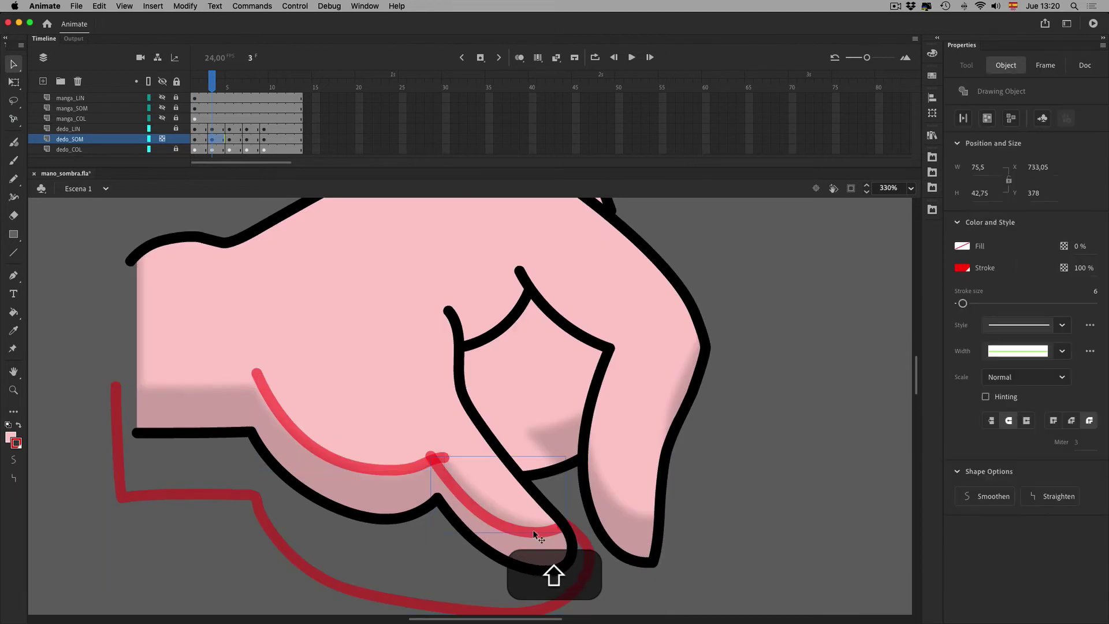
Copy the missing horizontal wrist stroke from frame 1 and paste it in place in frame 3.
click(401, 469)
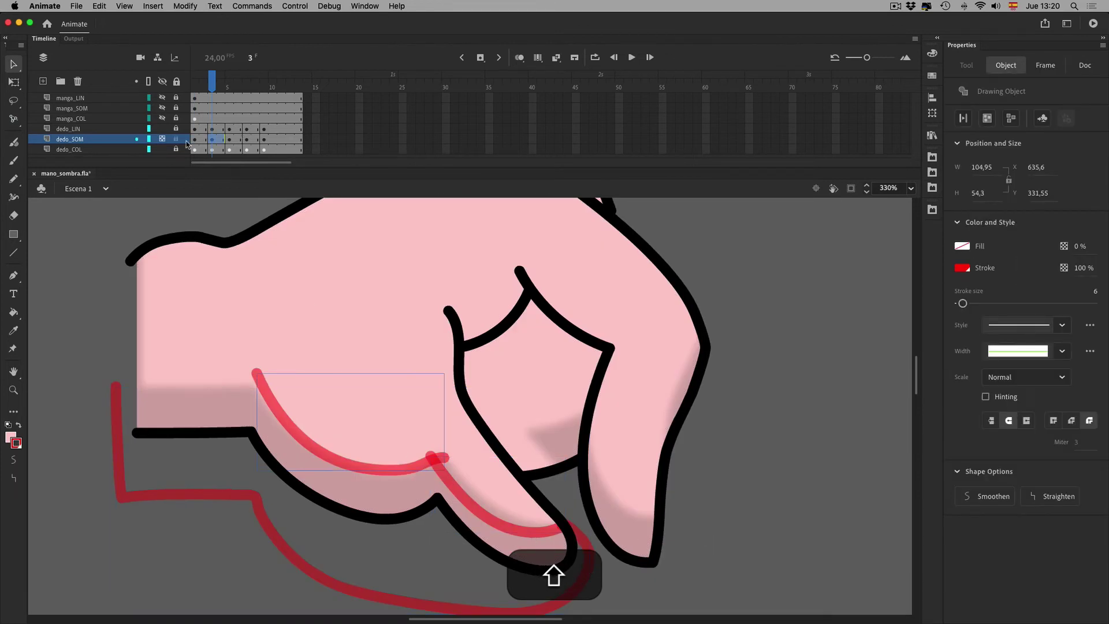
click(196, 140)
click(168, 385)
key(shift+super+c)
click(212, 140)
key(shift+super+v)
Adjust the pasted palm, thumb and outer strokes to the hand in frame 3 with Free Transform.
shift+click(395, 467)
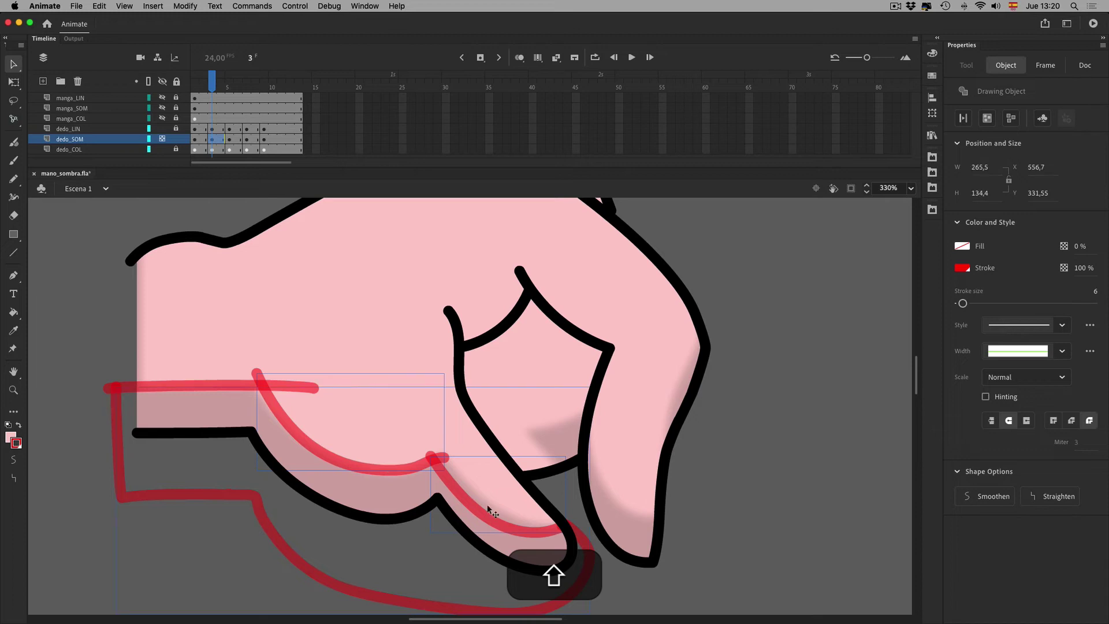
key(shift+q)
mouse_move(589, 492)
mouse_down()
mouse_move(605, 492)
mouse_move(584, 492)
mouse_up()
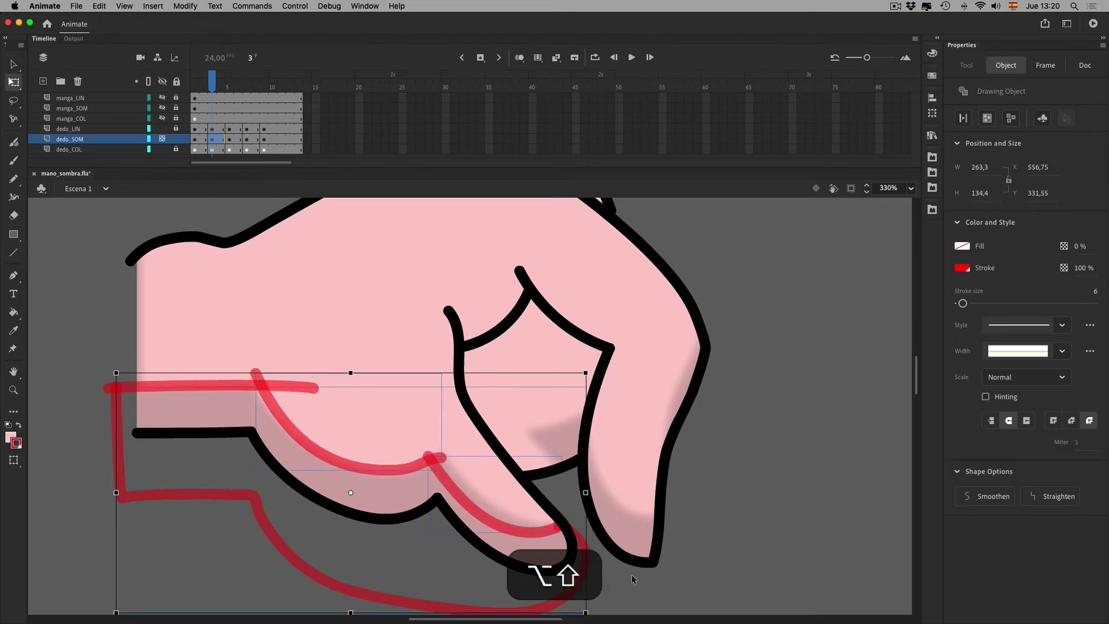
click(632, 578)
shift+click(543, 531)
shift+click(578, 537)
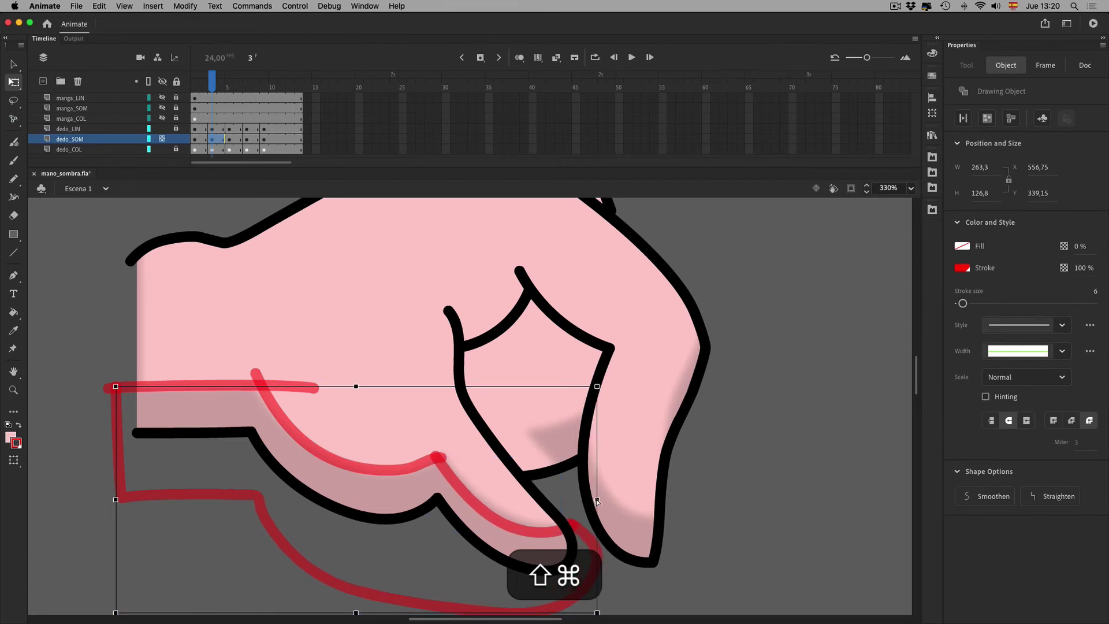
key(super+shift+a)
Turn on onion skinning and draw the finger's closed red shadow outline in frame 3 with the Pencil tool.
click(520, 58)
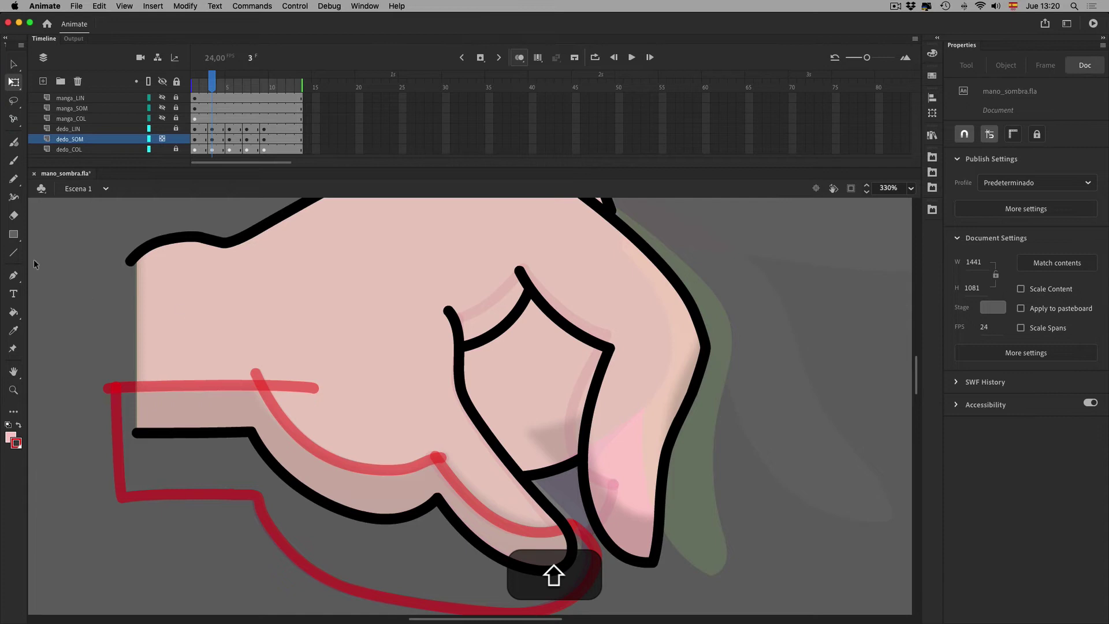
key(shift+y)
mouse_move(572, 526)
mouse_down()
mouse_move(471, 400)
mouse_move(453, 313)
mouse_move(529, 263)
mouse_move(637, 332)
mouse_move(623, 475)
mouse_move(668, 526)
mouse_up()
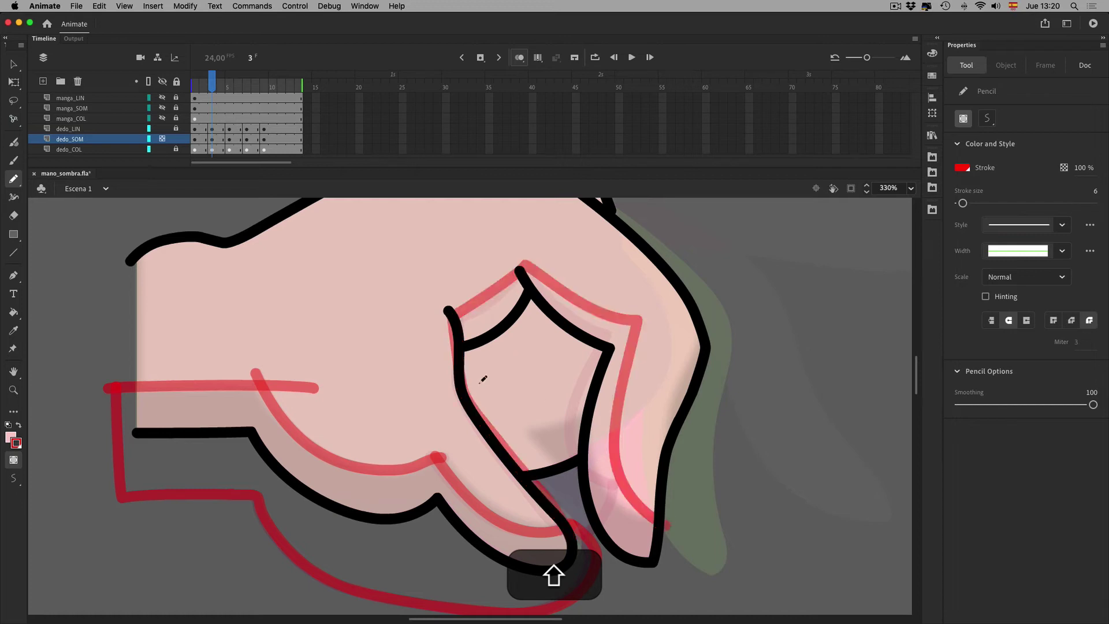
mouse_move(517, 478)
mouse_down()
mouse_move(584, 457)
mouse_move(581, 503)
mouse_move(602, 575)
mouse_move(681, 594)
mouse_move(671, 517)
mouse_up()
Copy the wrist, palm, thumb and outer shadow strokes from frame 3 and paste them in place in frame 5.
click(230, 139)
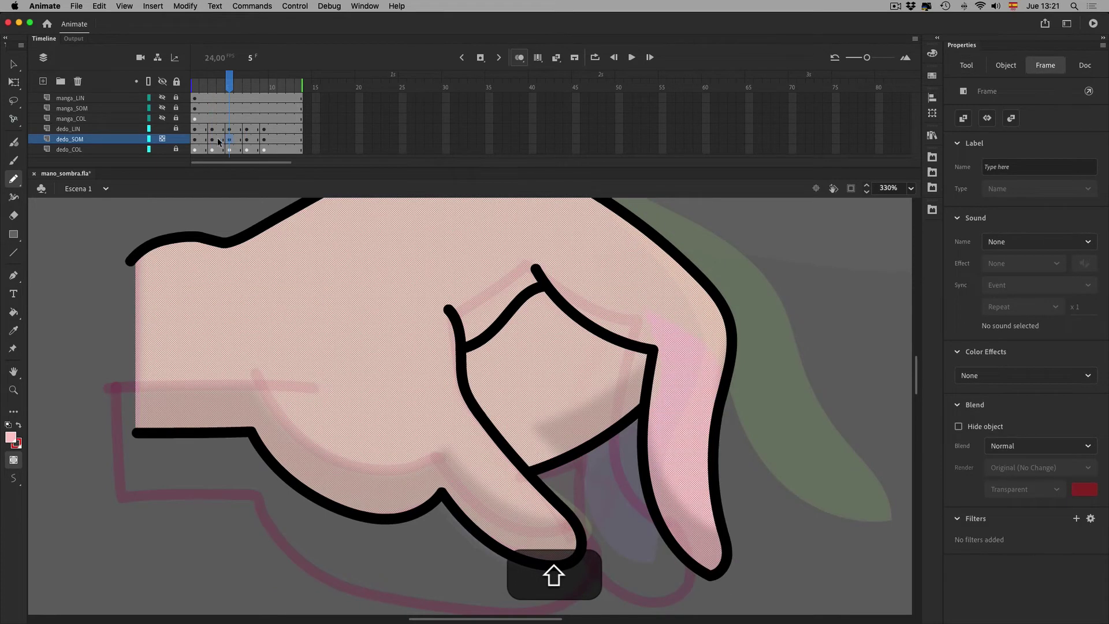
click(213, 140)
click(14, 65)
click(331, 599)
shift+click(327, 585)
shift+click(493, 518)
shift+click(371, 471)
key(shift+super+c)
click(230, 140)
key(shift+super+v)
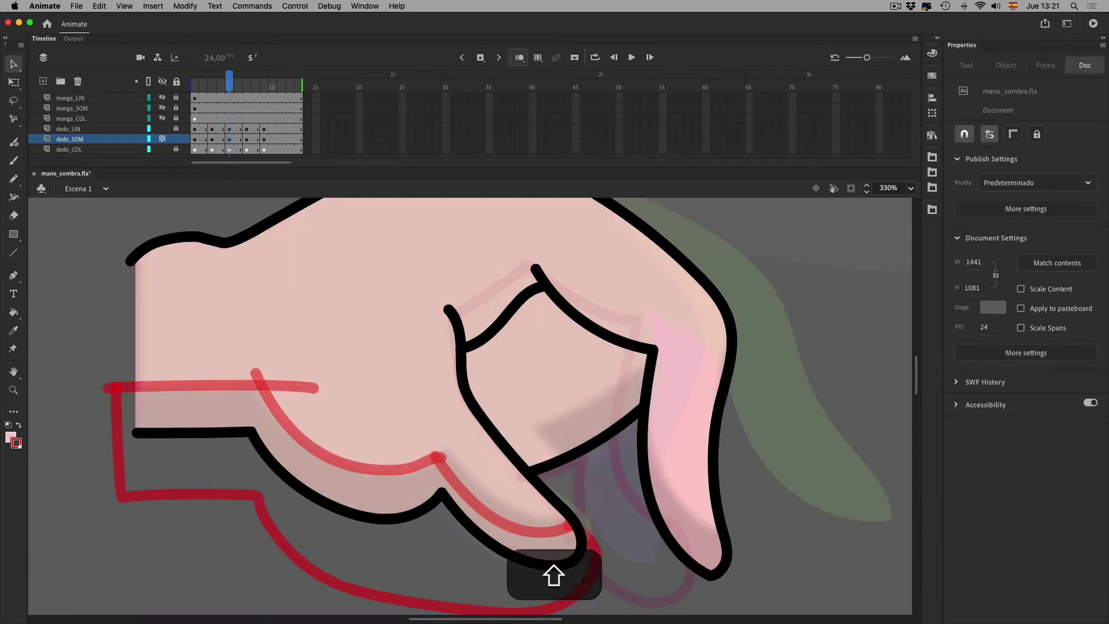
Reshape the outer stroke and reposition the thumb stroke to match the hand in frame 5 with Free Transform.
key(shift+q)
drag(596, 500, 610, 523)
drag(446, 452, 440, 457)
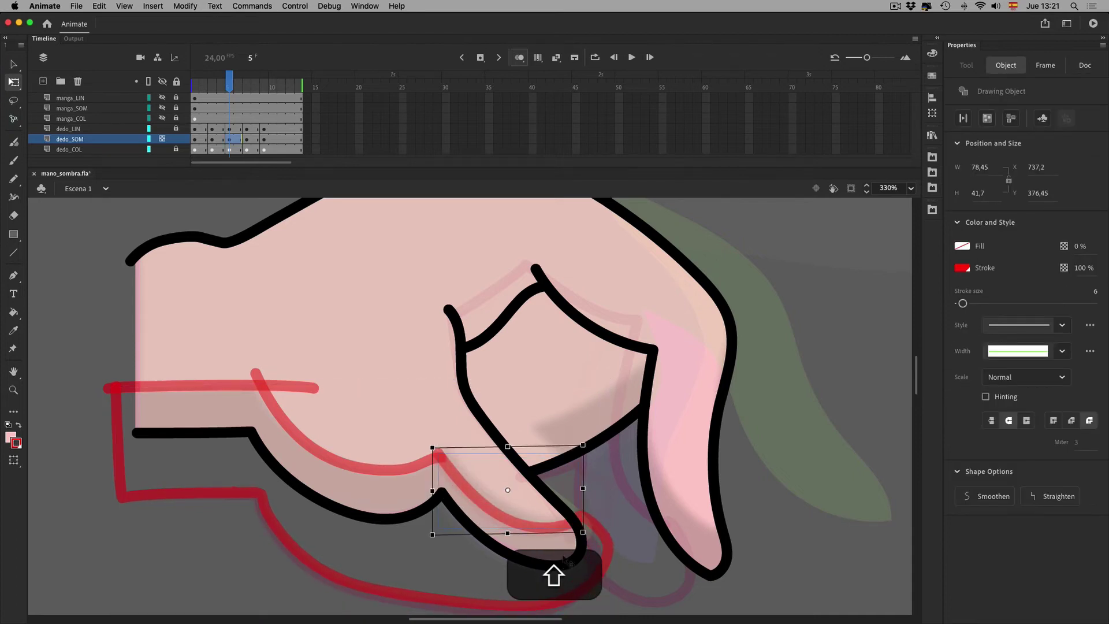
key(shift+super+z)
click(649, 592)
drag(522, 525, 523, 520)
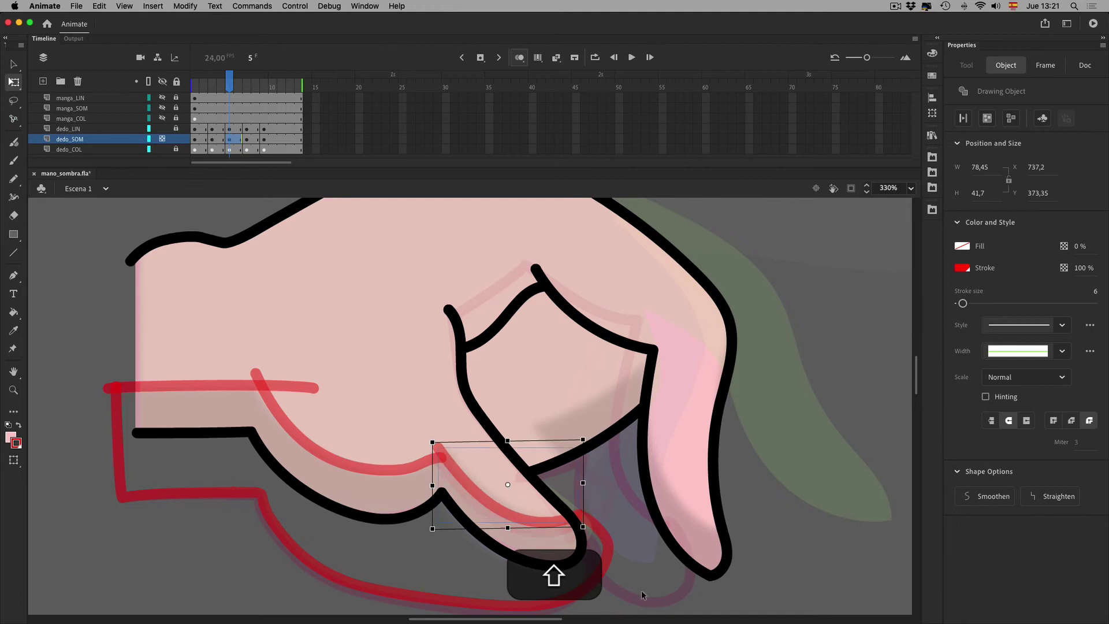
click(642, 592)
Draw the extended finger's closed red shadow outline in frame 5 with the Pencil tool.
click(13, 179)
mouse_move(462, 360)
mouse_down()
mouse_move(458, 347)
mouse_move(506, 271)
mouse_move(647, 314)
mouse_move(675, 347)
mouse_move(750, 540)
mouse_up()
mouse_move(464, 377)
mouse_down()
mouse_move(527, 472)
mouse_move(633, 569)
mouse_move(719, 608)
mouse_move(745, 539)
mouse_up()
Copy the wrist, palm and outer shadow strokes from the frame 5 drawing and paste them in place in the frame 7 drawing.
click(247, 139)
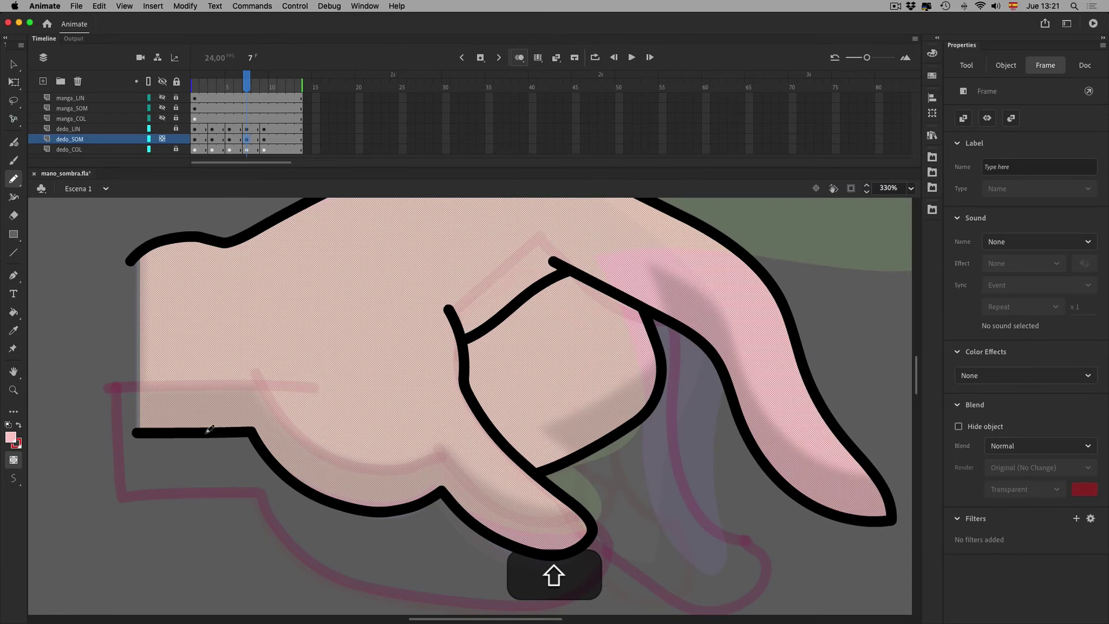
click(14, 64)
key(comma)
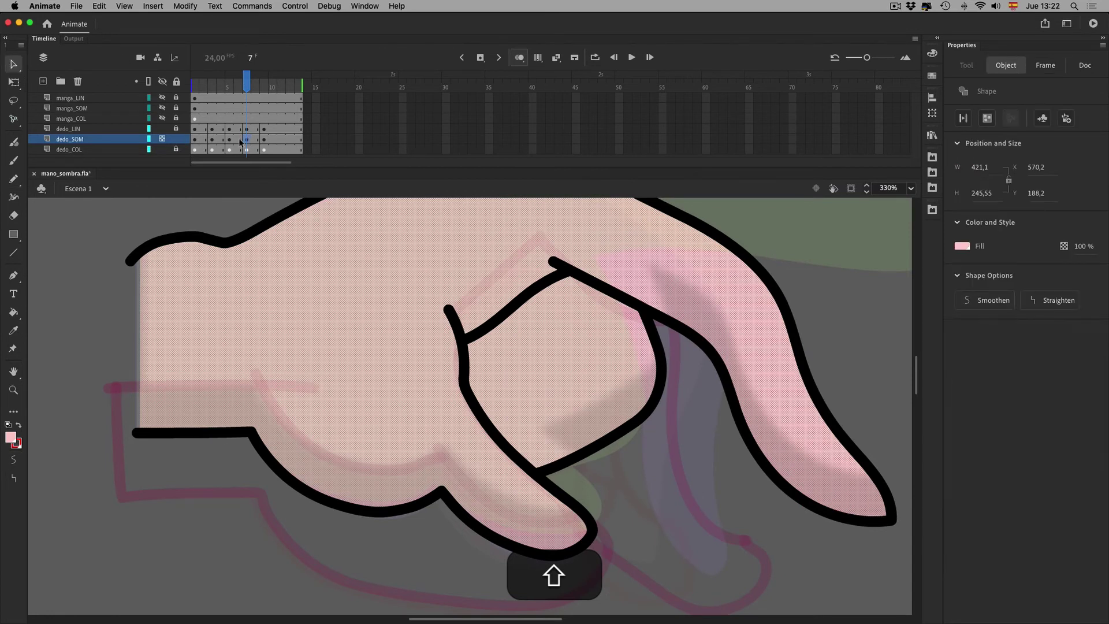
drag(93, 363, 119, 431)
shift+click(433, 465)
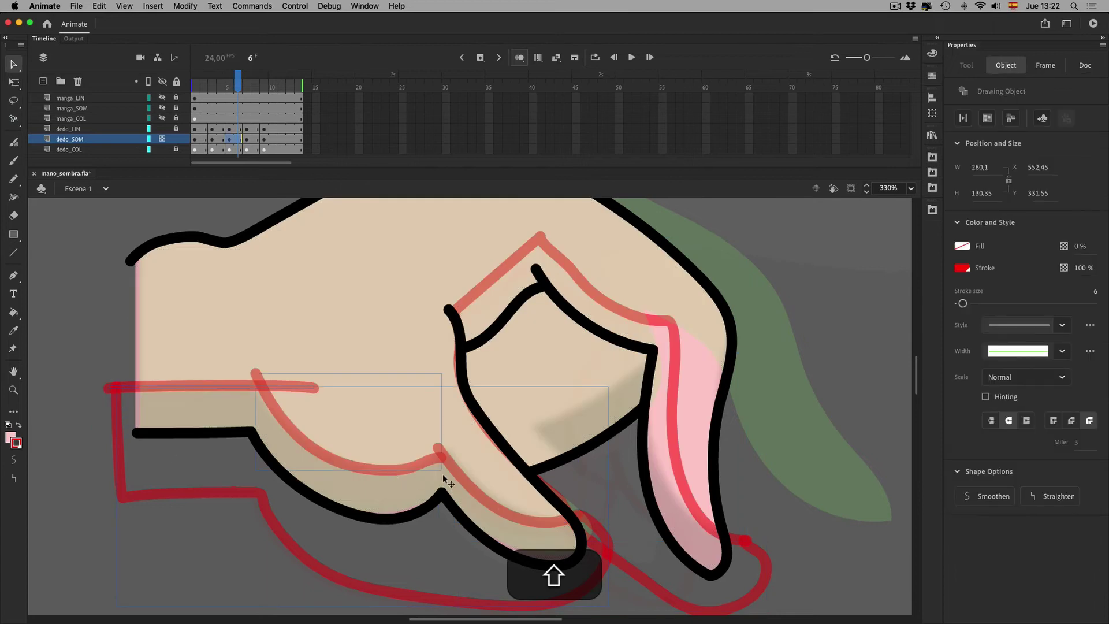
shift+click(535, 522)
key(shift+super+c)
click(256, 140)
key(shift+super+v)
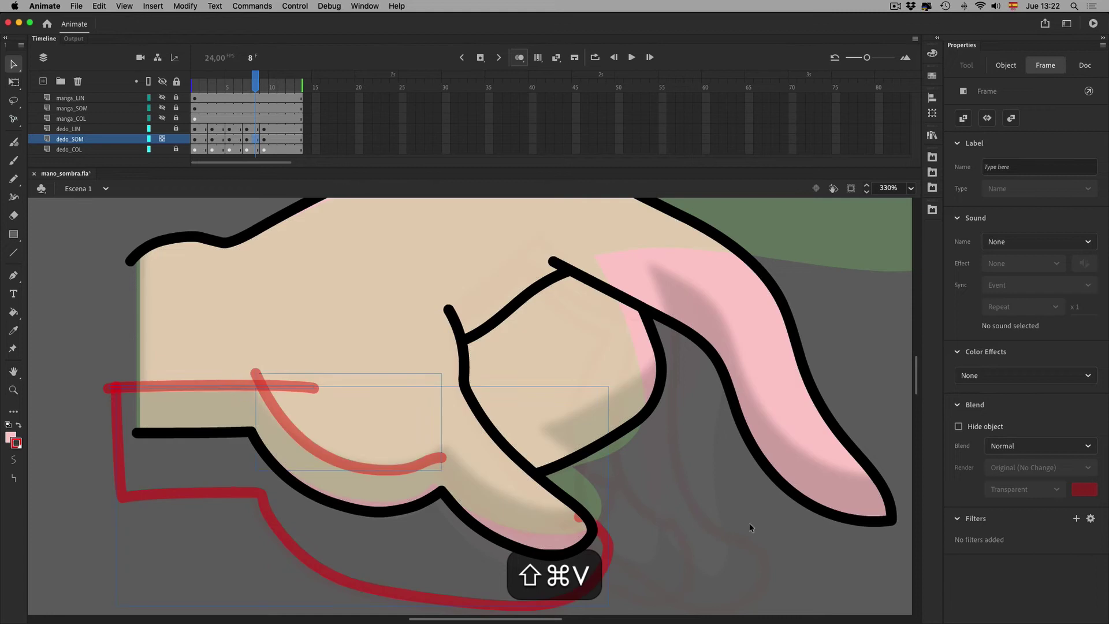
Extend the palm stroke toward the thumb and draw the thumb's red shadow edge in the frame 7 drawing.
key(shift+super+a)
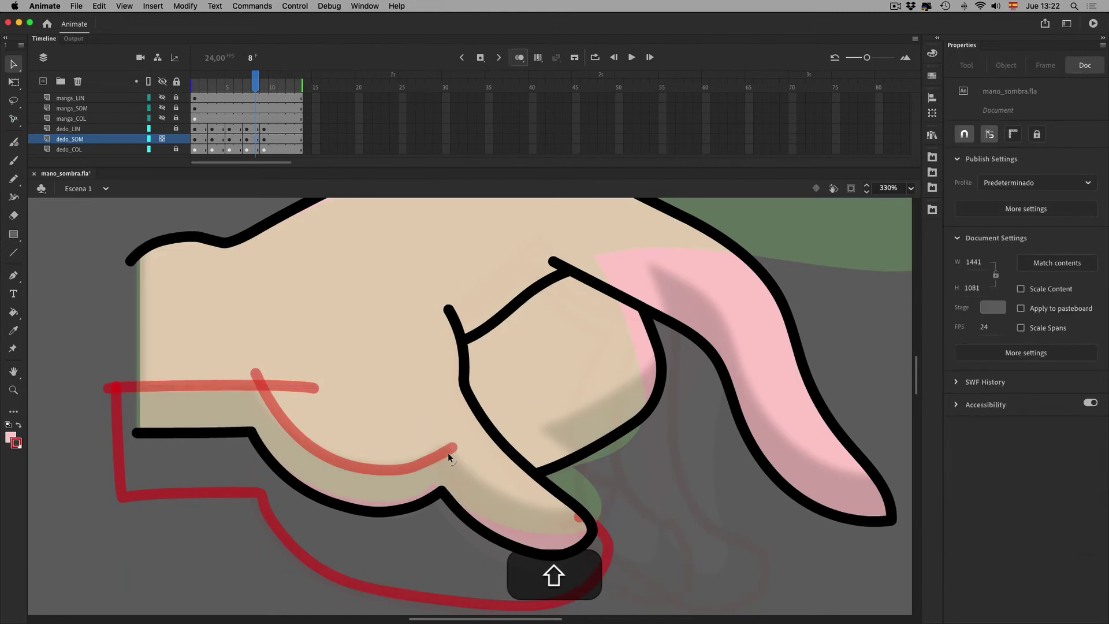
key(shift+y)
mouse_move(436, 435)
mouse_down()
mouse_move(484, 494)
mouse_move(529, 515)
mouse_move(588, 498)
mouse_move(453, 454)
mouse_move(515, 499)
mouse_move(629, 496)
mouse_up()
key(super+z)
key(super+z)
key(space)
mouse_move(691, 437)
mouse_down()
mouse_move(623, 501)
mouse_move(611, 496)
mouse_up()
shift+click(244, 139)
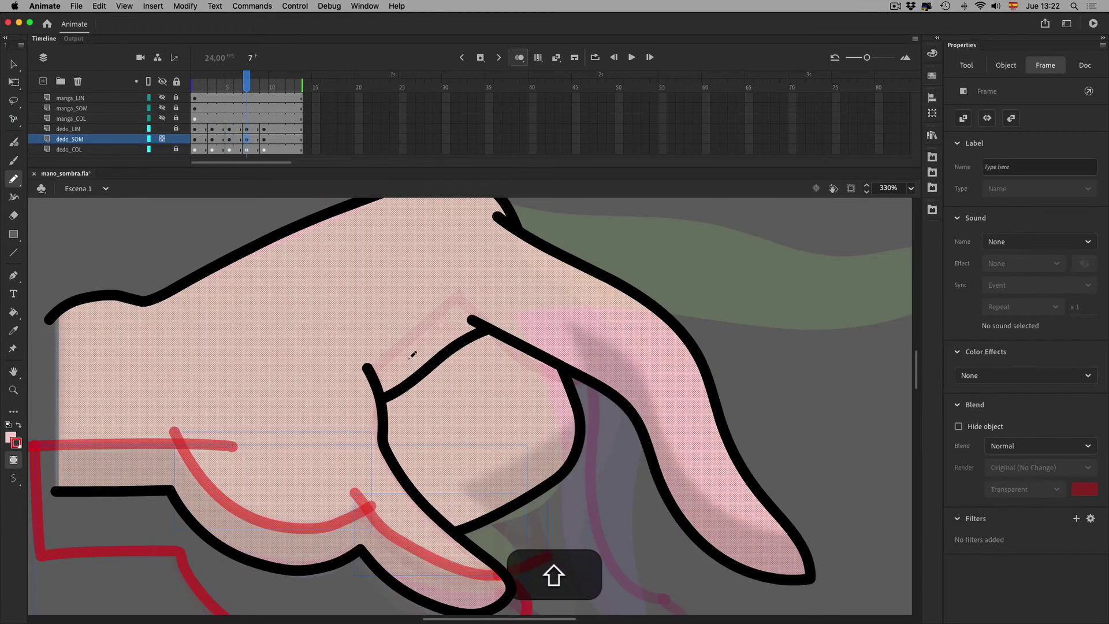
Draw the extended finger's red shadow edge past the fingertip in frame 7 with the Pencil tool and reshape its curve.
mouse_move(383, 442)
mouse_down()
mouse_move(379, 381)
mouse_move(400, 339)
mouse_move(470, 272)
mouse_move(523, 310)
mouse_move(599, 333)
mouse_move(772, 530)
mouse_move(835, 558)
mouse_up()
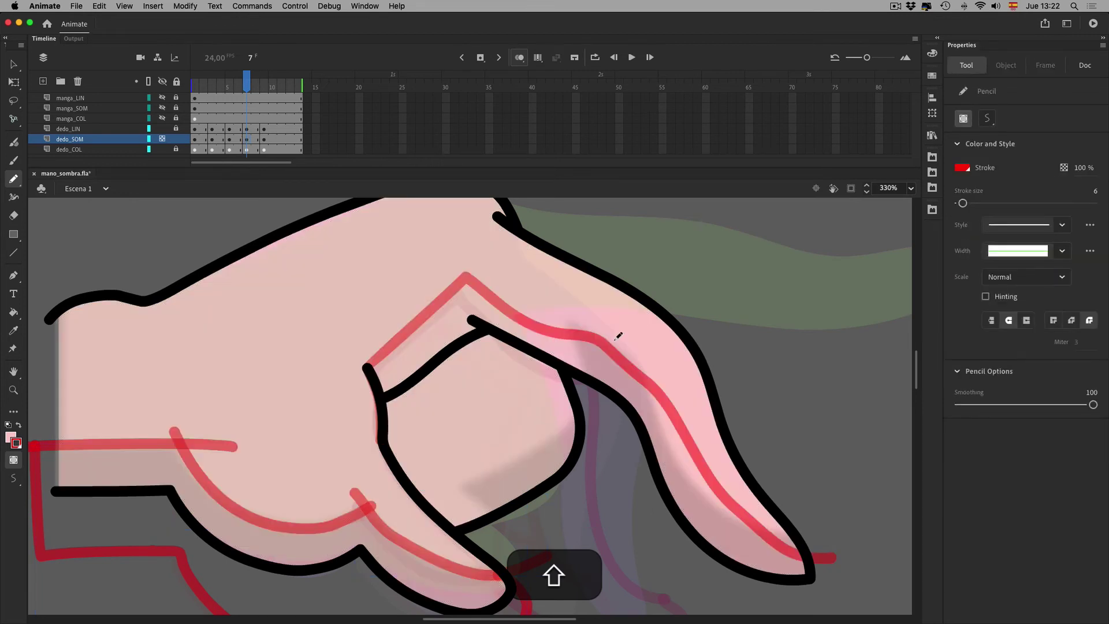
key(shift+v)
shift+click(624, 363)
click(991, 502)
click(842, 508)
drag(763, 534, 755, 545)
key(space)
drag(560, 516, 614, 480)
key(shift)
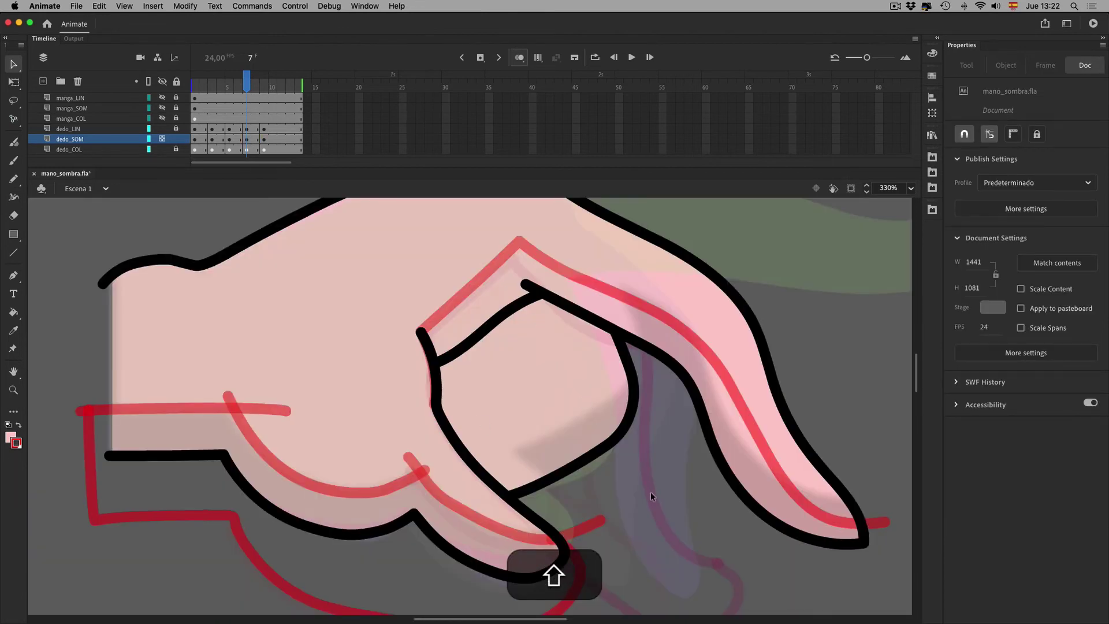
Draw the red outer line that closes the extended finger's shadow outline in frame 7 with the Pencil tool.
key(shift+y)
key(space)
drag(794, 521, 706, 443)
mouse_move(799, 446)
mouse_down()
mouse_move(766, 511)
mouse_move(600, 421)
mouse_move(576, 348)
mouse_move(493, 419)
mouse_move(478, 463)
mouse_move(364, 354)
mouse_move(346, 300)
mouse_up()
Copy the wrist, palm, thumb and outer shadow strokes from frame 7 and paste them in place in frame 9.
key(space)
mouse_move(561, 475)
mouse_down()
mouse_move(551, 525)
mouse_move(688, 386)
mouse_up()
click(264, 140)
click(246, 141)
key(space)
click(15, 66)
drag(102, 436, 154, 239)
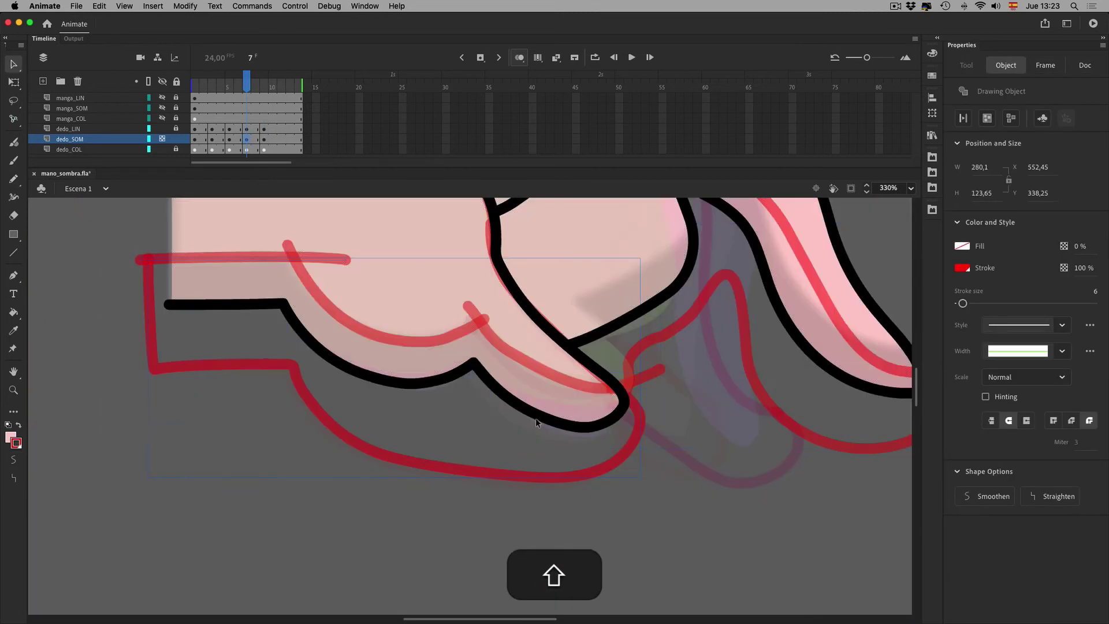
shift+click(414, 339)
shift+click(585, 384)
key(shift+super+c)
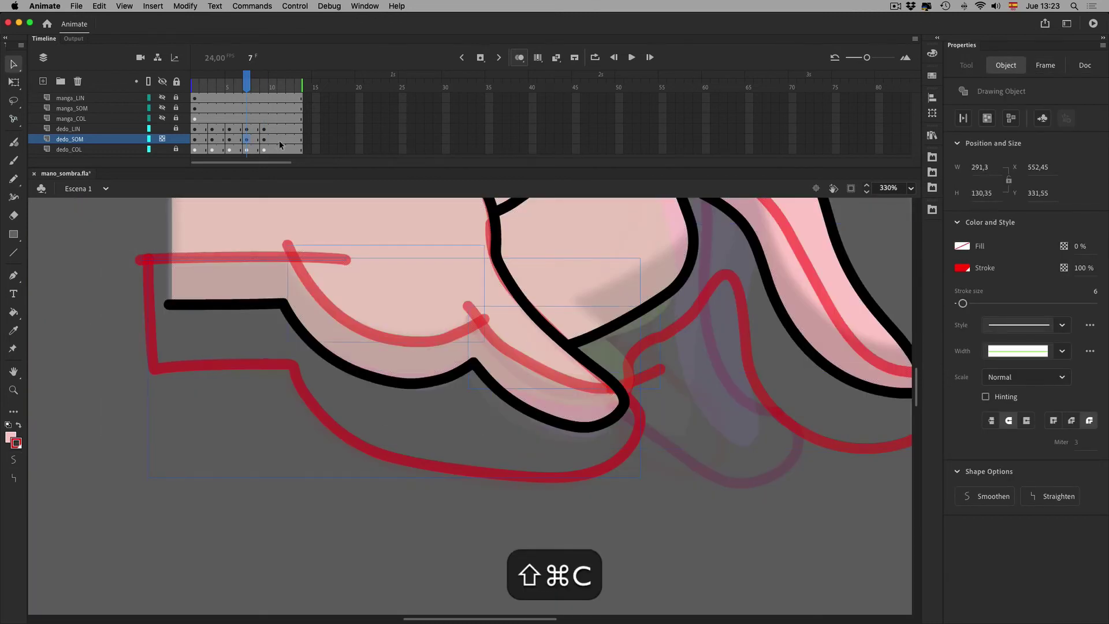
key(period)
key(period)
key(shift+super+v)
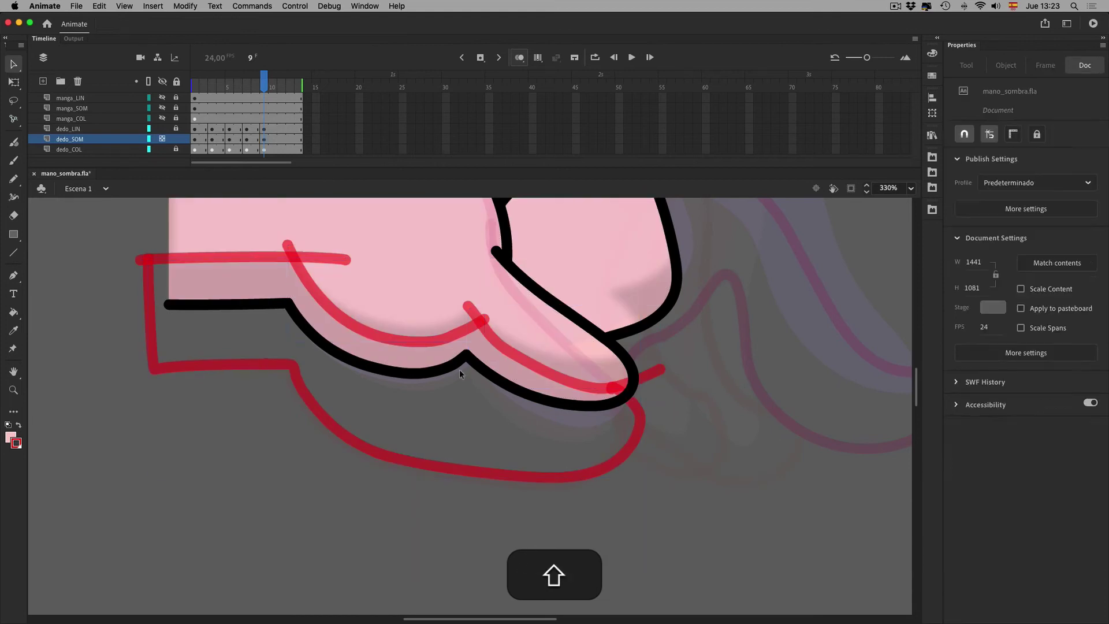
Adjust the thumb stroke in frame 9, delete the outer stroke's end segment and pull its end up to the thumb stroke.
key(shift+q)
mouse_move(658, 328)
mouse_down()
mouse_move(659, 316)
mouse_move(672, 422)
mouse_up()
double_click(634, 404)
key(Delete)
drag(641, 418, 651, 357)
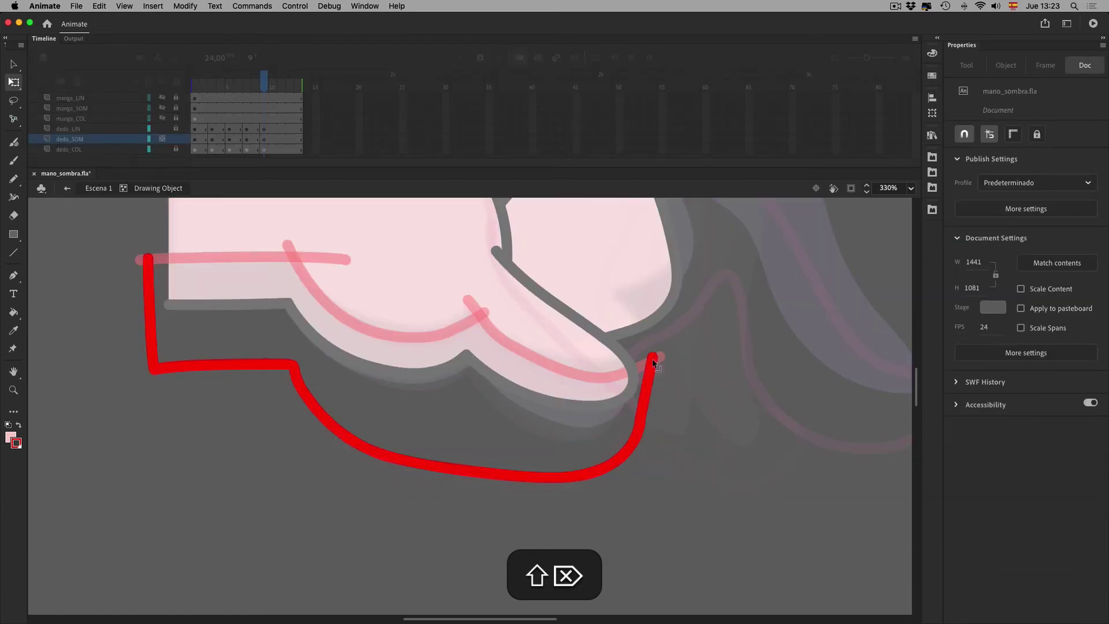
double_click(691, 435)
Draw the extended finger's upper red shadow edge in frame 9, from the thumb's base past the fingertip, with the Pencil tool.
key(space)
drag(751, 236, 585, 389)
drag(605, 466, 552, 481)
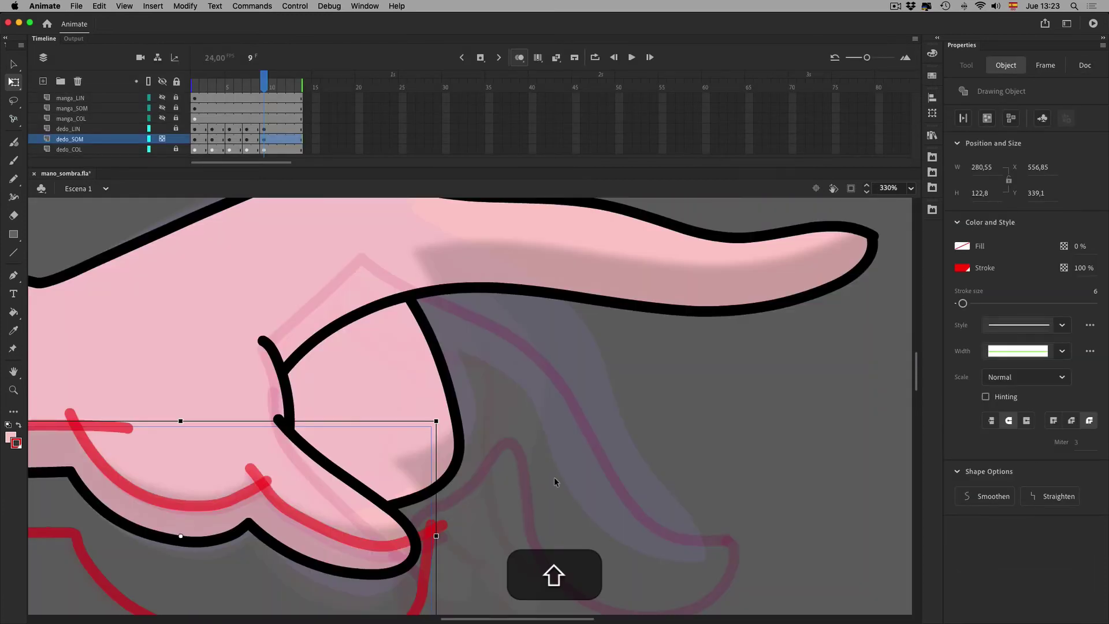
click(12, 177)
mouse_move(262, 331)
mouse_down()
mouse_move(279, 354)
mouse_move(290, 418)
mouse_move(267, 337)
mouse_move(438, 256)
mouse_move(737, 267)
mouse_move(901, 241)
mouse_up()
key(super+z)
key(shift+v)
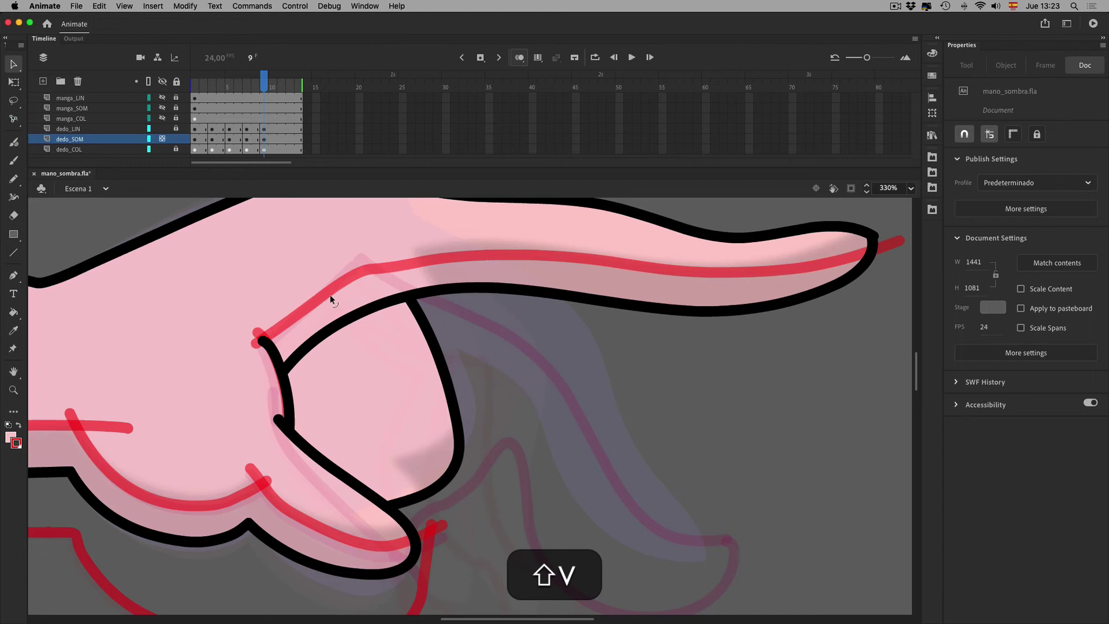
scroll(488, 320, down, 3)
mouse_move(257, 79)
mouse_down()
mouse_move(198, 86)
mouse_move(270, 92)
mouse_move(263, 98)
mouse_up()
scroll(379, 276, up, 3)
shift+click(394, 314)
key(shift+y)
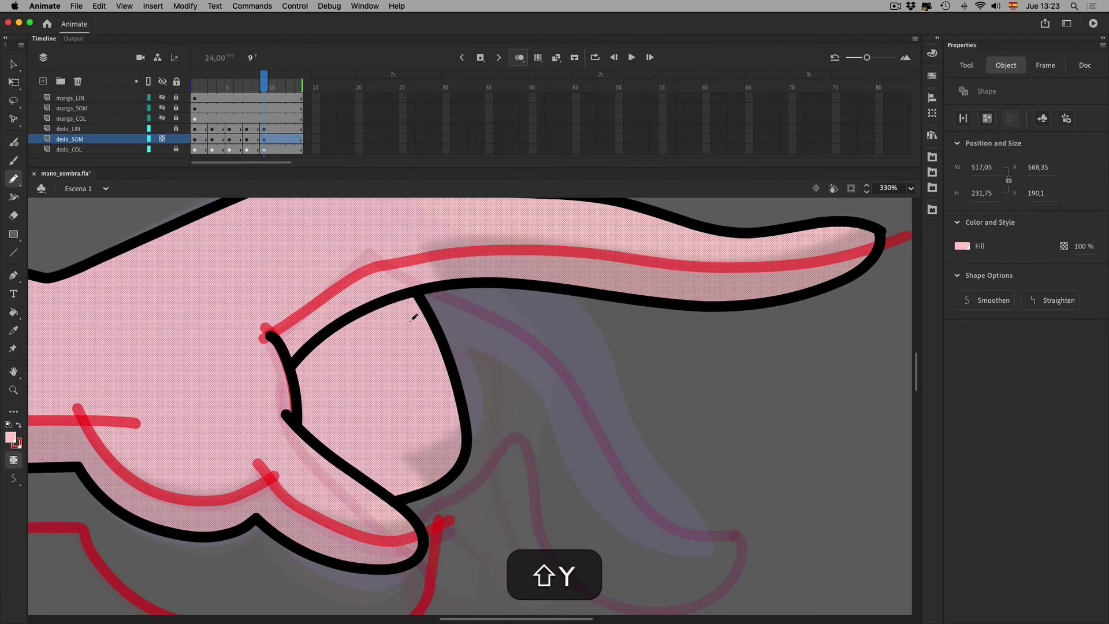
Close the frame 9 shadow outline with a red line below the finger, around the inner palm and along the thumb.
scroll(840, 257, right, 3)
mouse_move(808, 215)
mouse_down()
mouse_move(800, 282)
mouse_move(384, 307)
mouse_move(331, 284)
mouse_move(294, 315)
mouse_move(317, 394)
mouse_move(291, 479)
mouse_move(217, 426)
mouse_move(207, 359)
mouse_up()
scroll(462, 520, left, 3)
scroll(462, 520, down, 2)
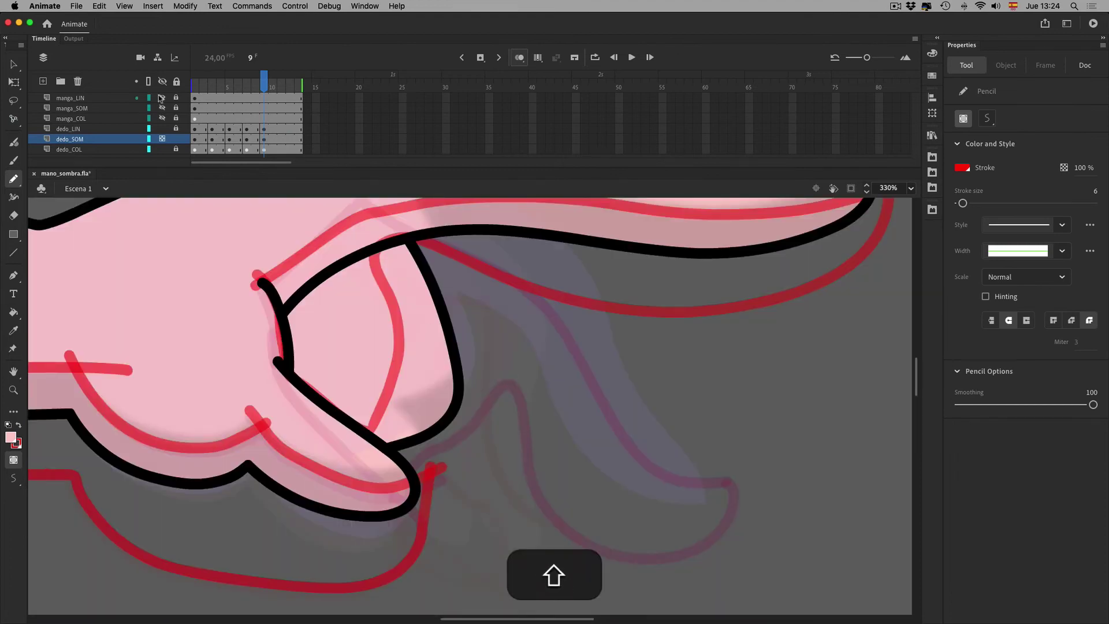
Hide the dedo_LIN layer, turn off onion skinning and return to frame 1.
click(163, 128)
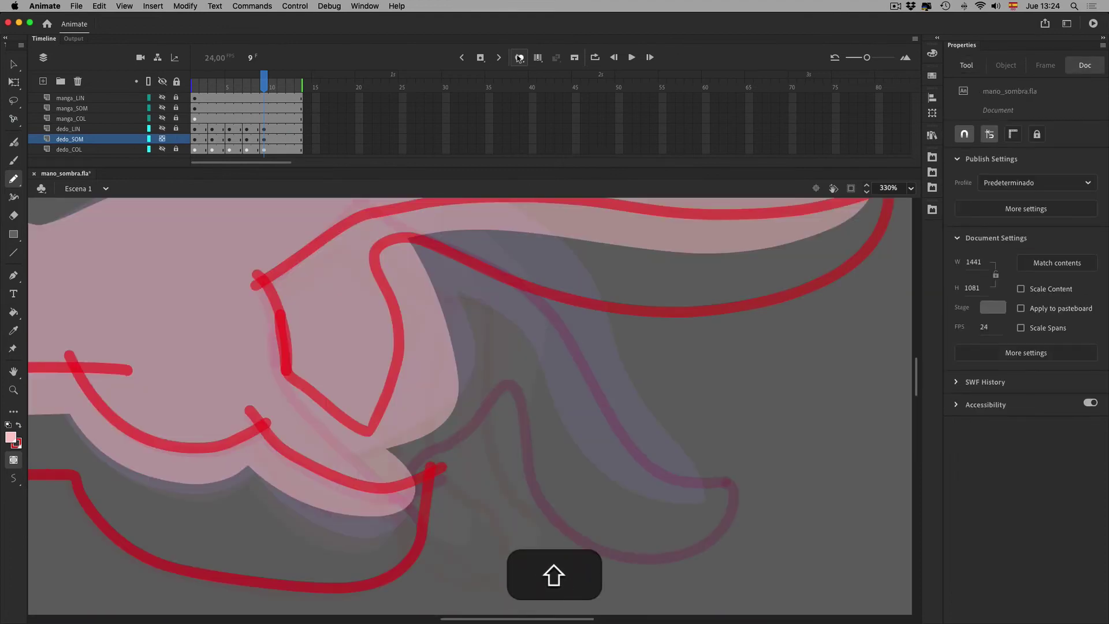
click(519, 57)
key(super+minus)
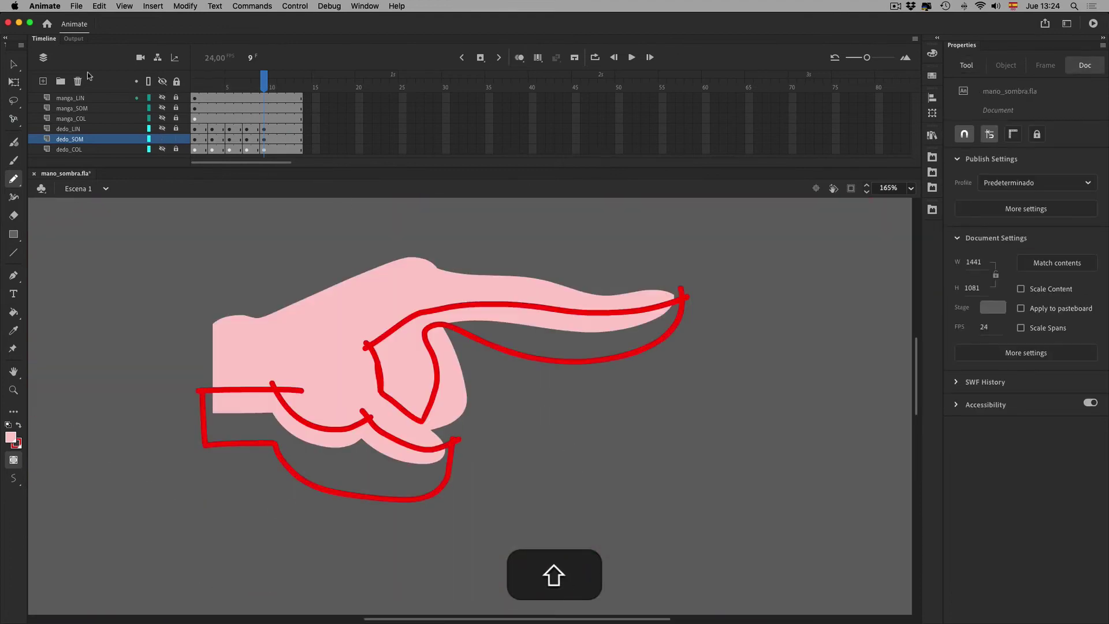
key(v)
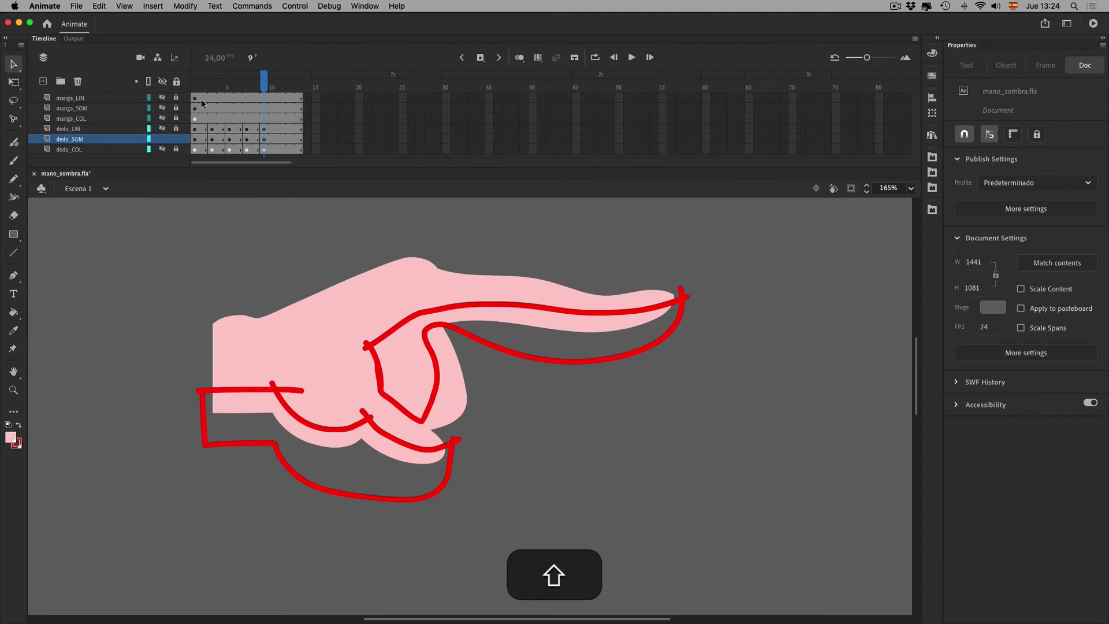
drag(207, 91, 196, 99)
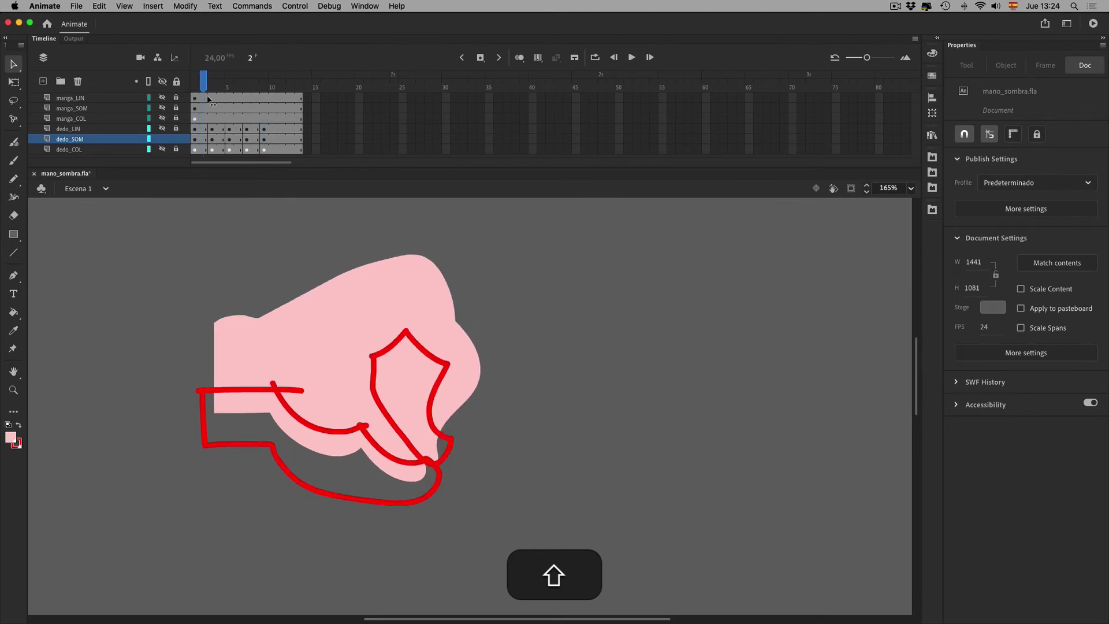
mouse_move(194, 102)
mouse_down()
mouse_move(230, 103)
mouse_move(195, 106)
mouse_up()
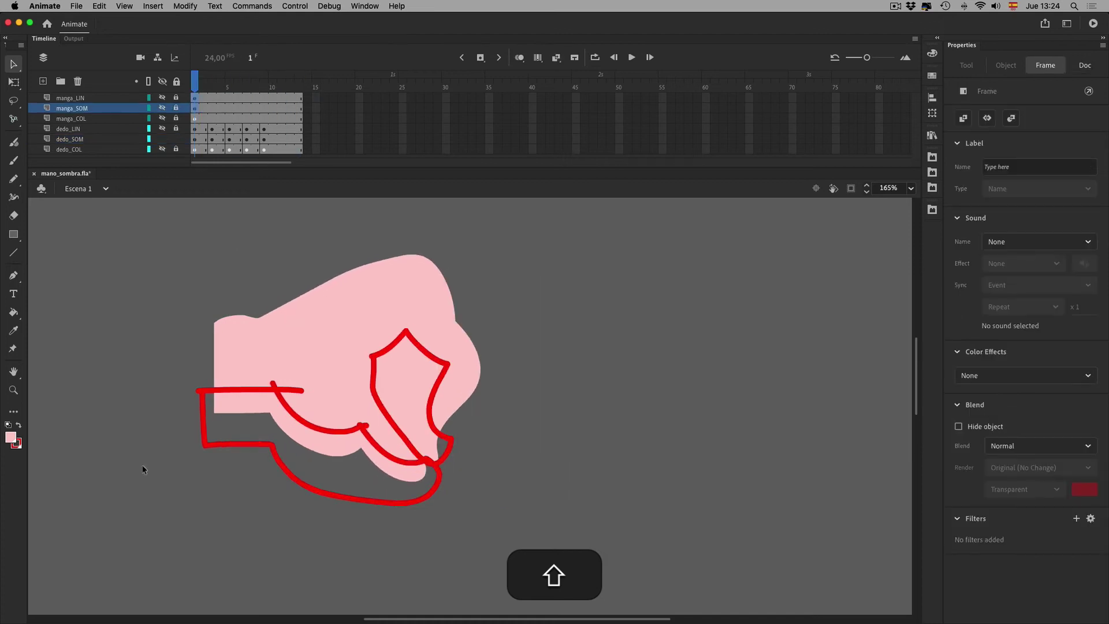
Break apart the dedo_SOM drawings in all frames at once using Edit Multiple Frames.
drag(170, 531, 751, 225)
click(537, 57)
key(shift+super+b)
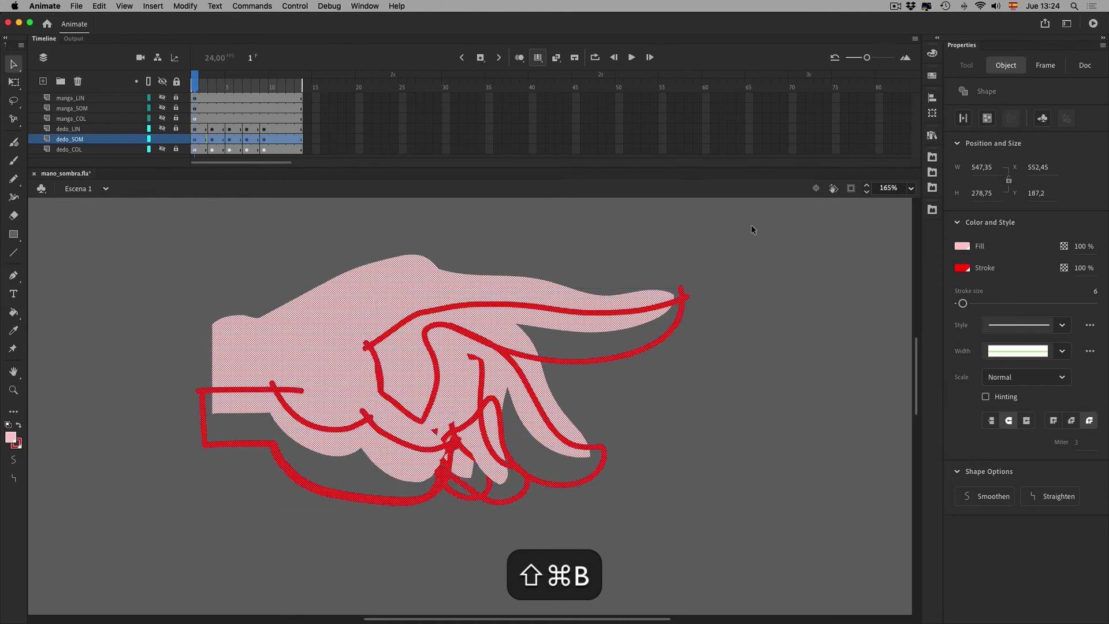
click(696, 387)
click(538, 58)
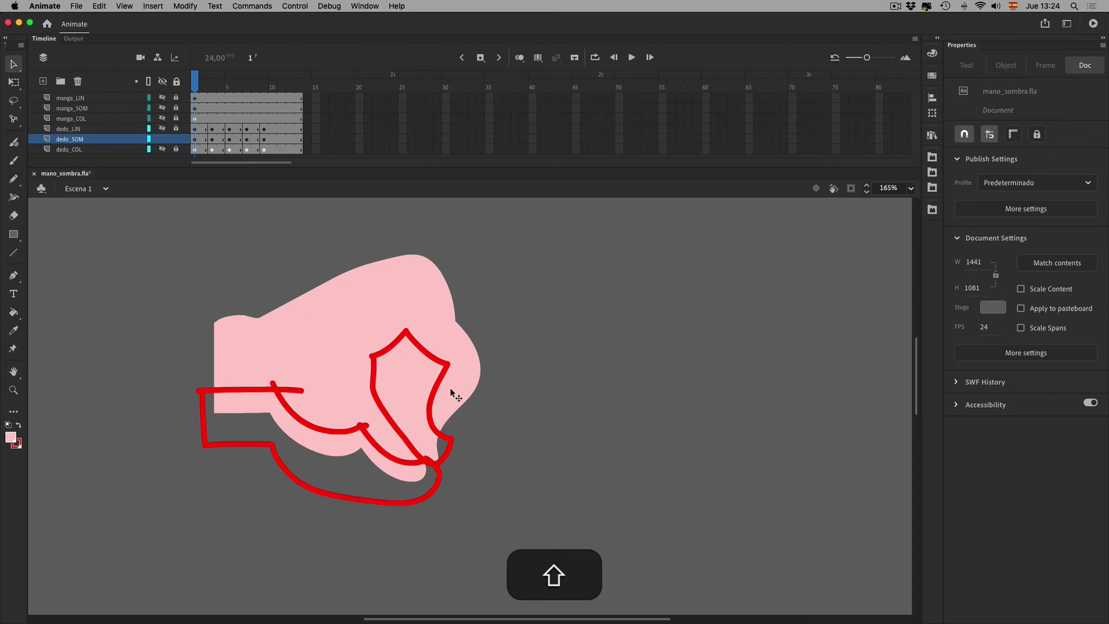
Show the dedo_LIN layer and check the fill colour of the inner-palm and lower shadow areas in frame 1.
shift+click(432, 399)
click(163, 128)
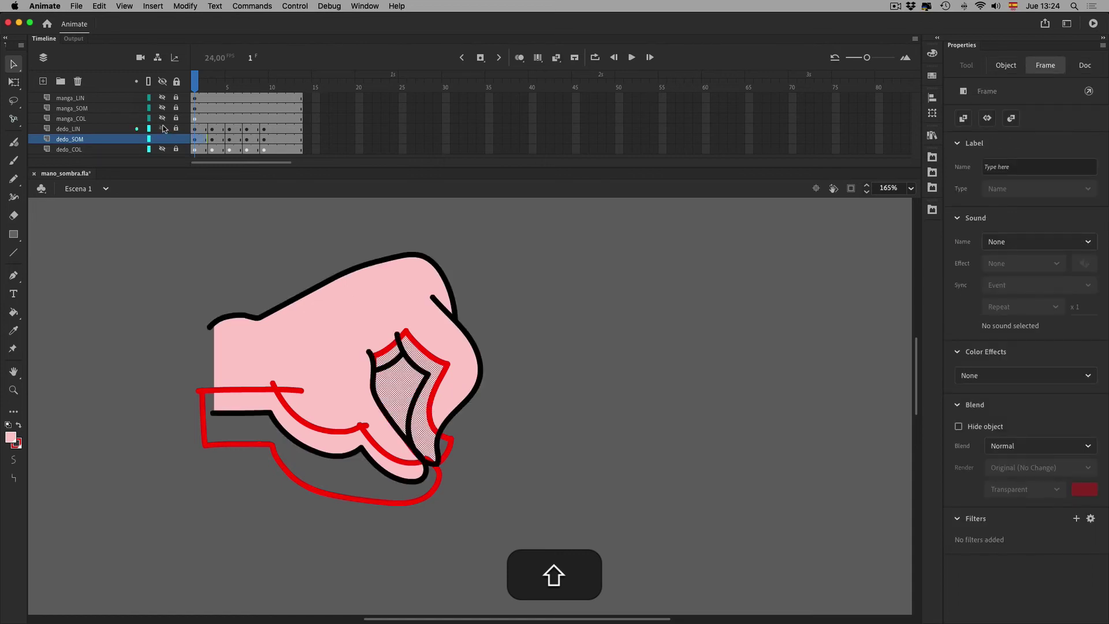
shift+click(296, 432)
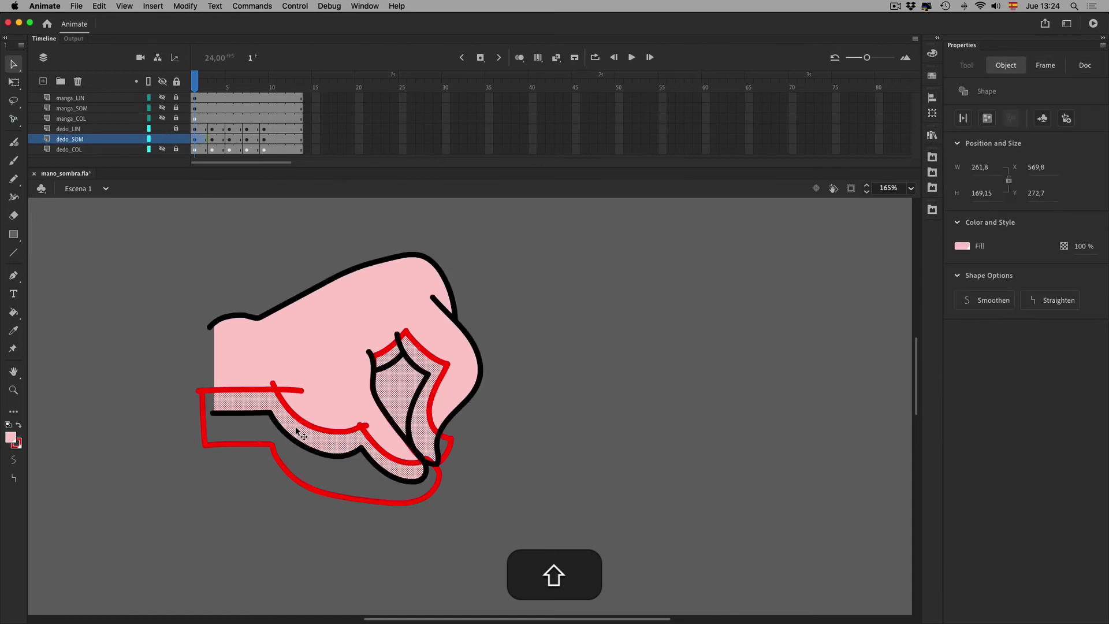
click(932, 52)
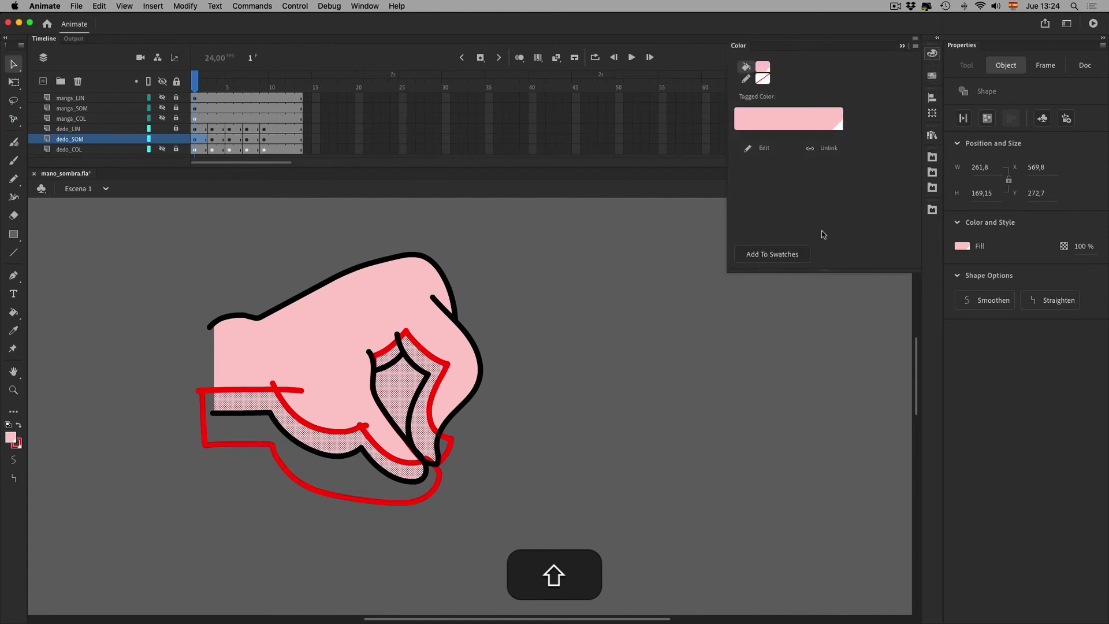
click(635, 268)
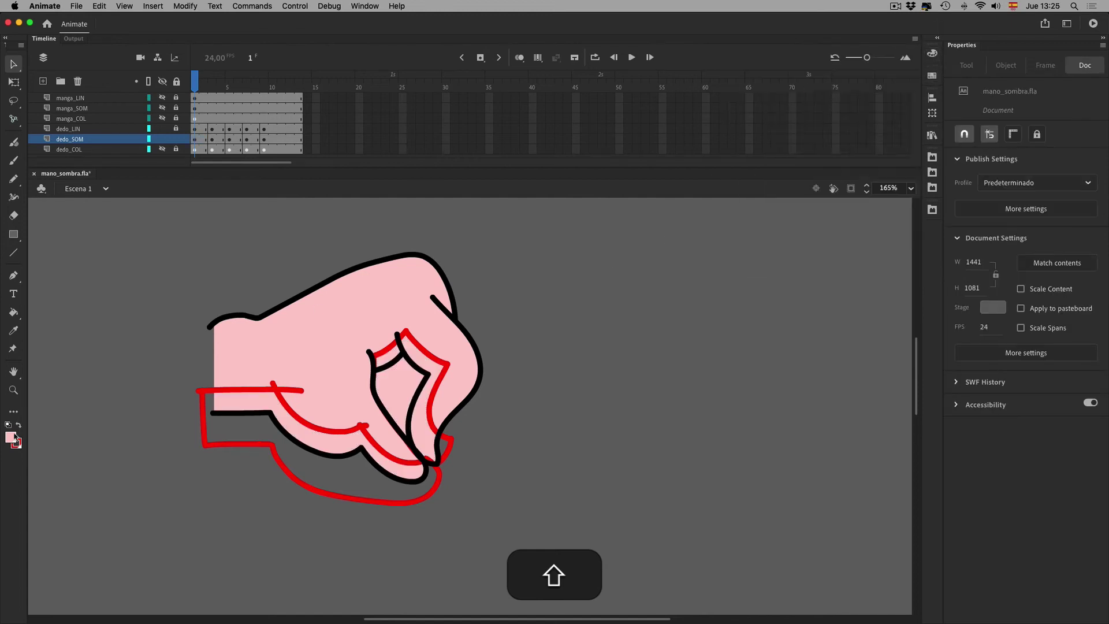
Set the Paint Bucket fill to FF9898 and save it as a tagged swatch named SOMBRA.
key(k)
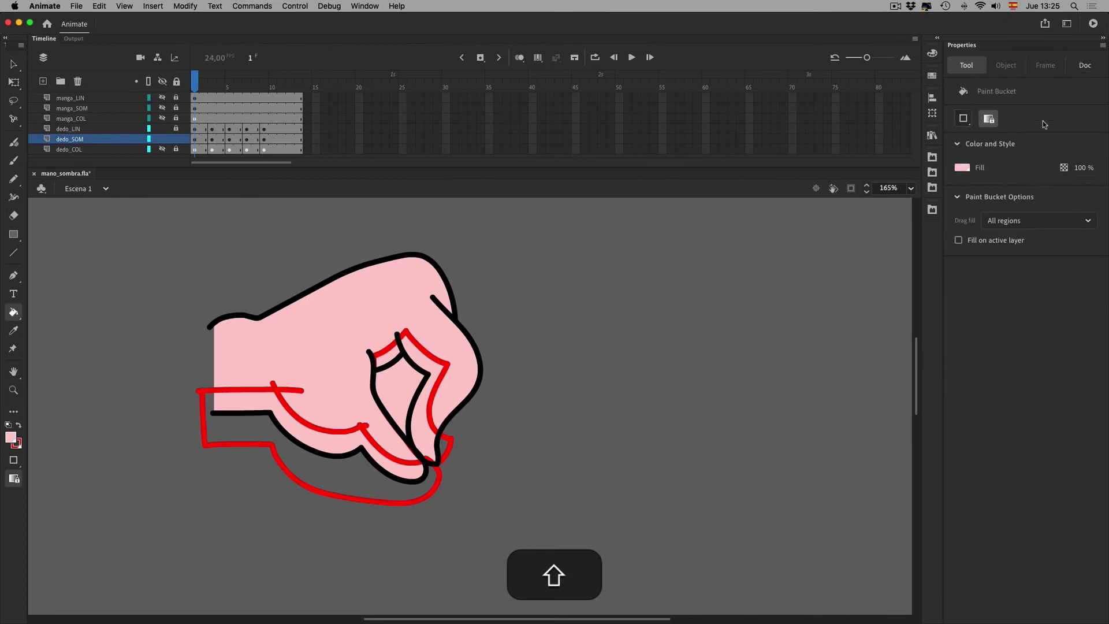
shift+click(963, 168)
drag(830, 177, 832, 163)
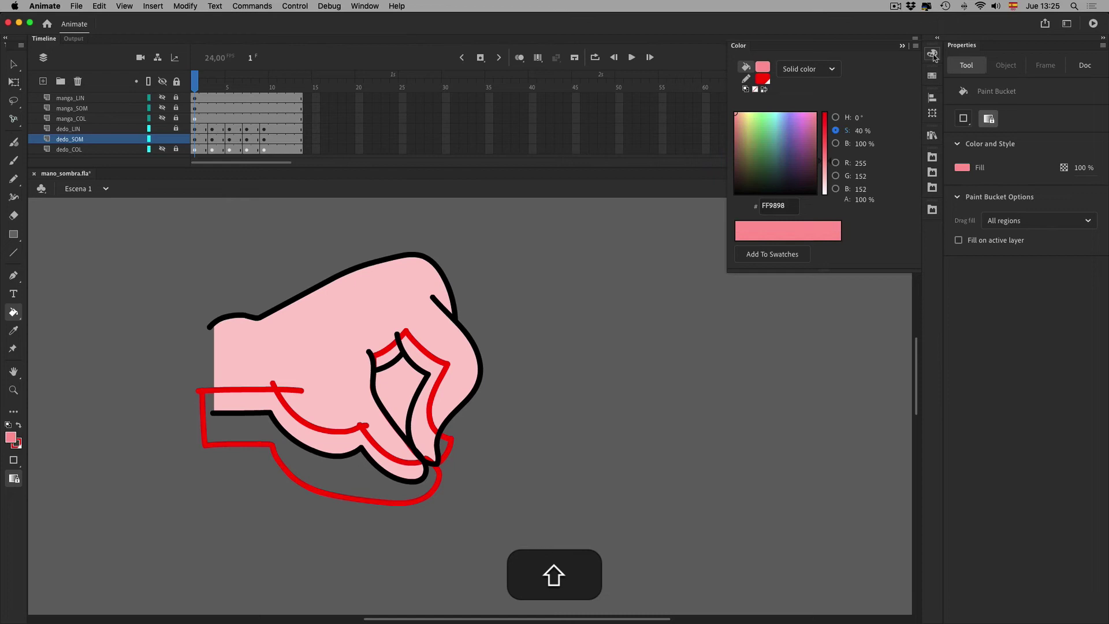
click(934, 75)
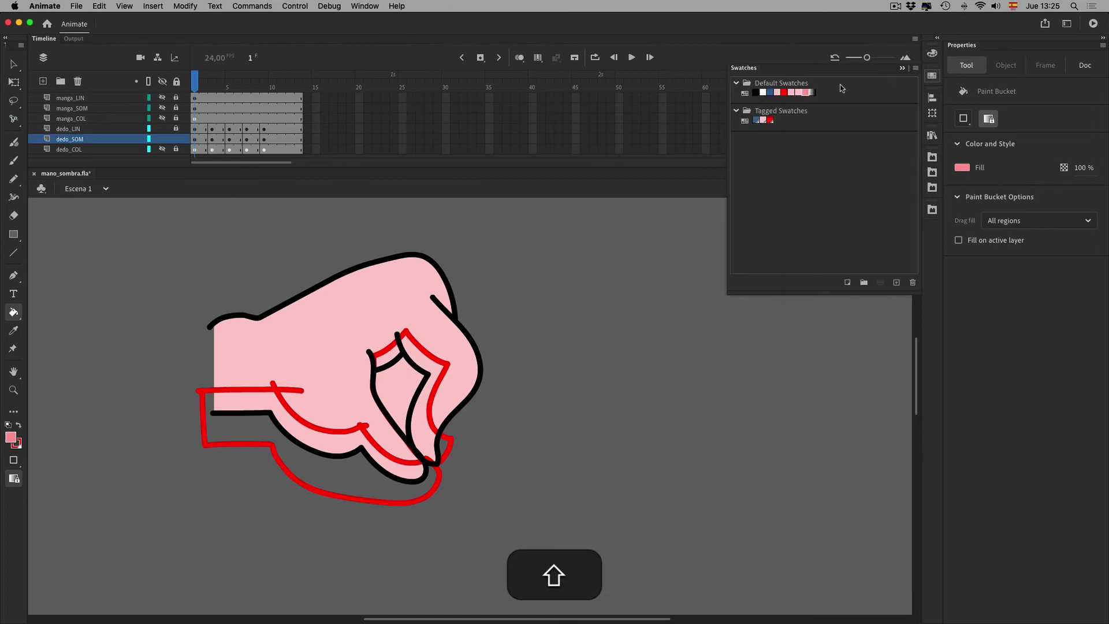
click(857, 283)
text(SOMBRA)
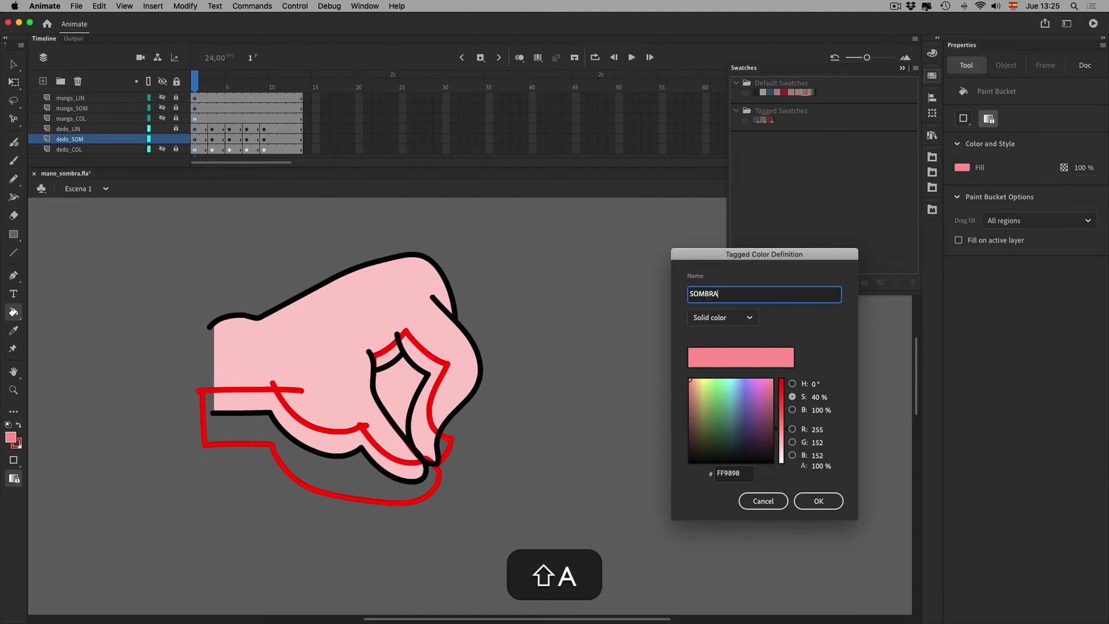
key(shift+Return)
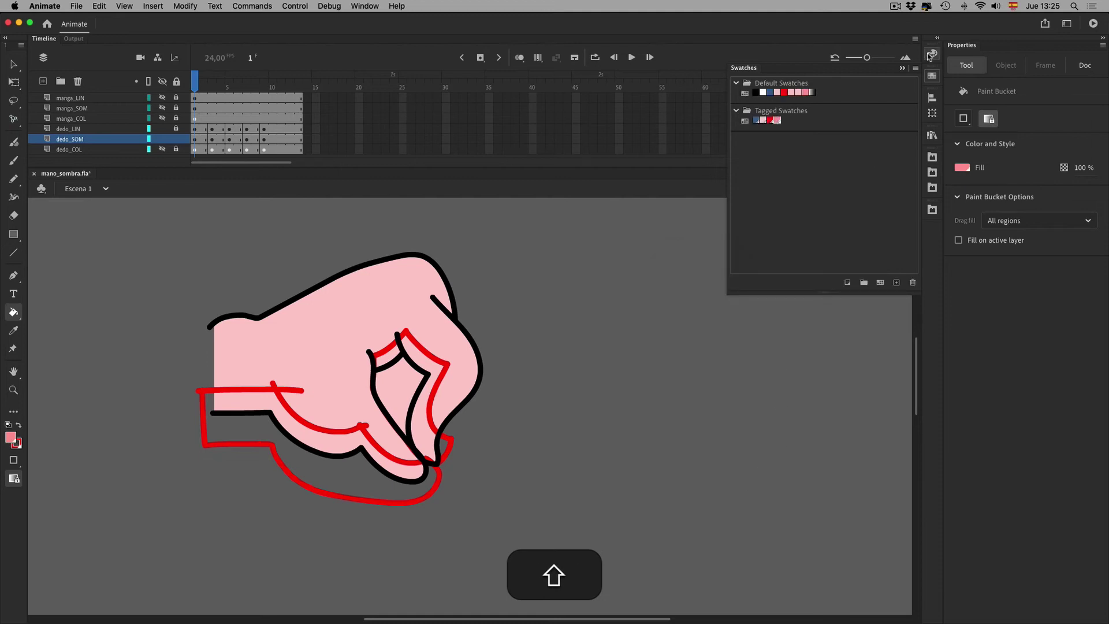
Recolour the inner-palm and lower shadow areas in frame 1 with the SOMBRA swatch and delete the remaining skin fill.
key(v)
click(436, 453)
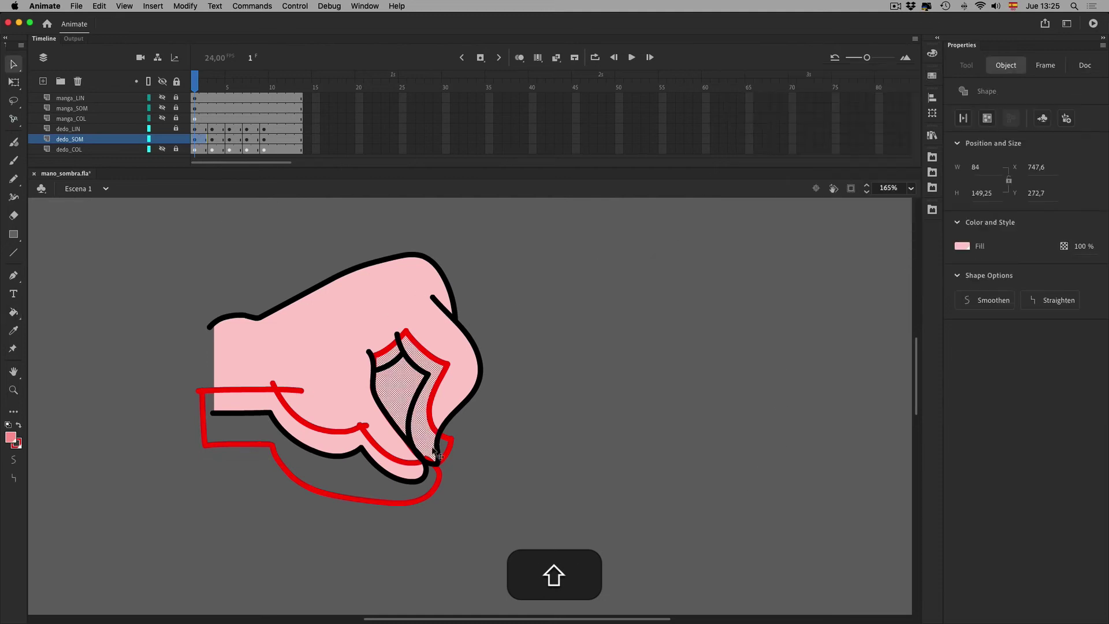
shift+click(349, 445)
click(10, 437)
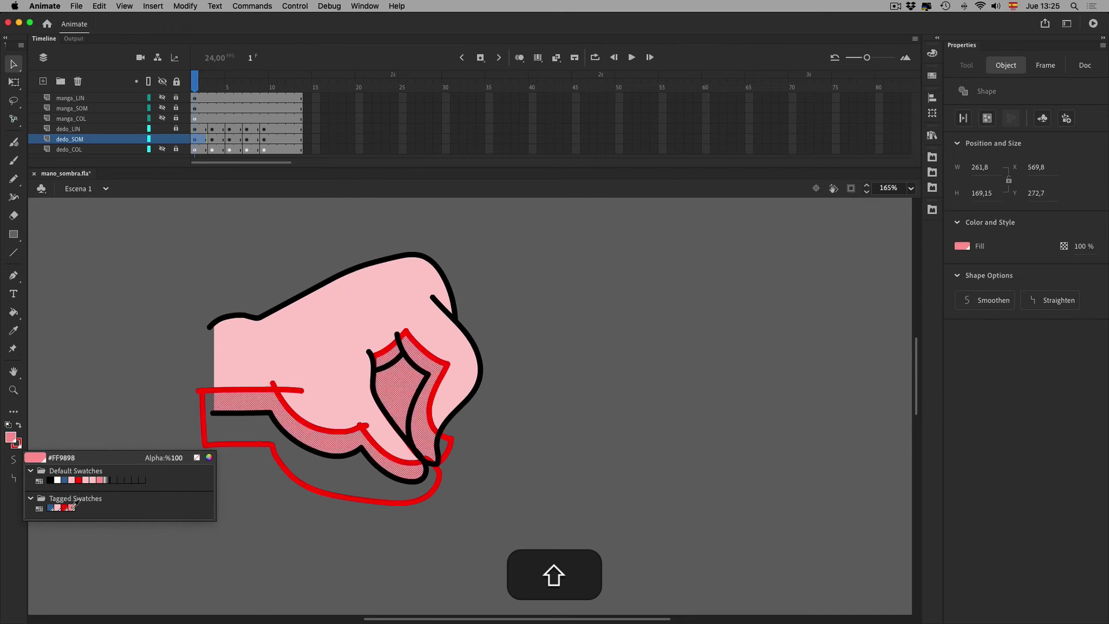
click(96, 491)
click(400, 359)
key(shift+BackSpace)
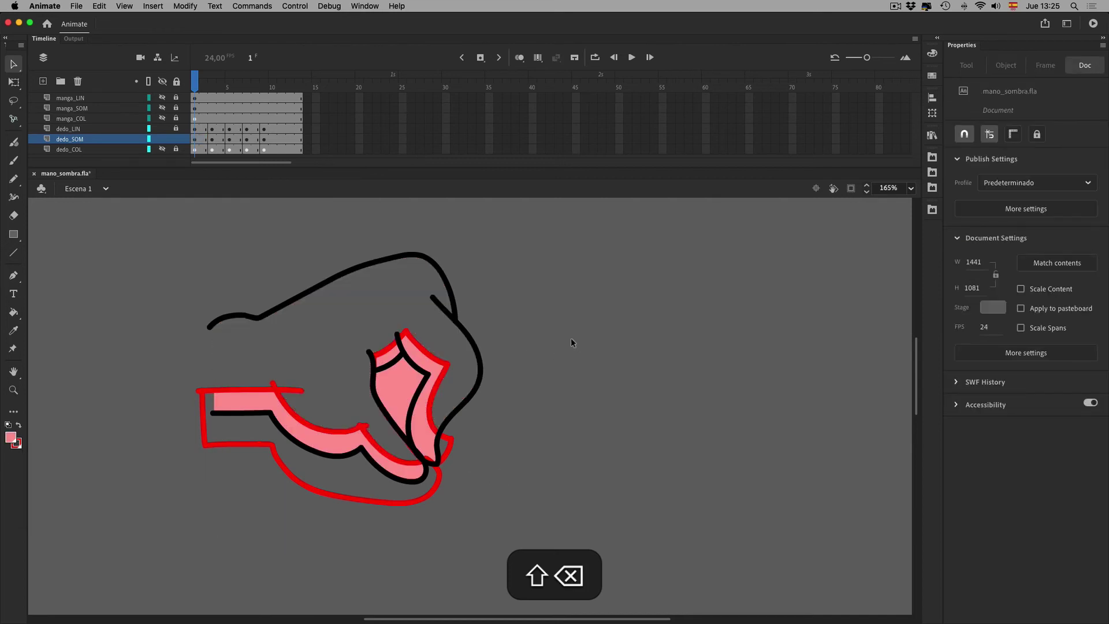
Delete the skin fill outside the shadow in frame 3 and fill its shadow areas with SOMBRA using the Paint Bucket.
click(212, 140)
click(441, 330)
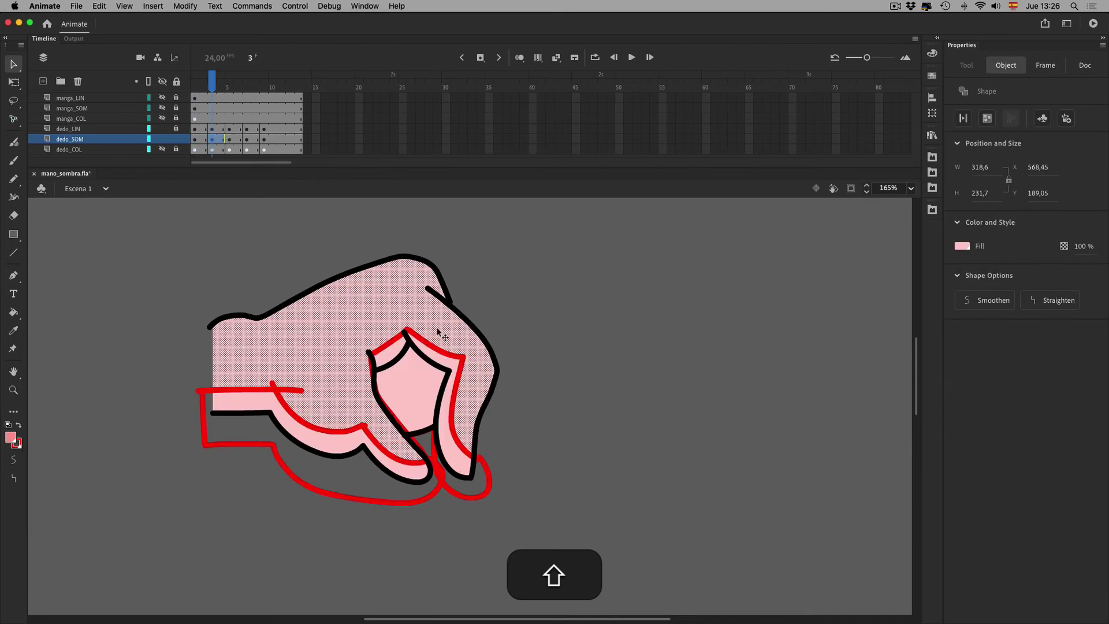
key(shift+BackSpace)
key(shift+k)
click(414, 397)
click(414, 439)
Try to delete the skin fill outside the shadow outlines in the frame 5 drawing of dedo_SOM.
click(229, 139)
key(shift+v)
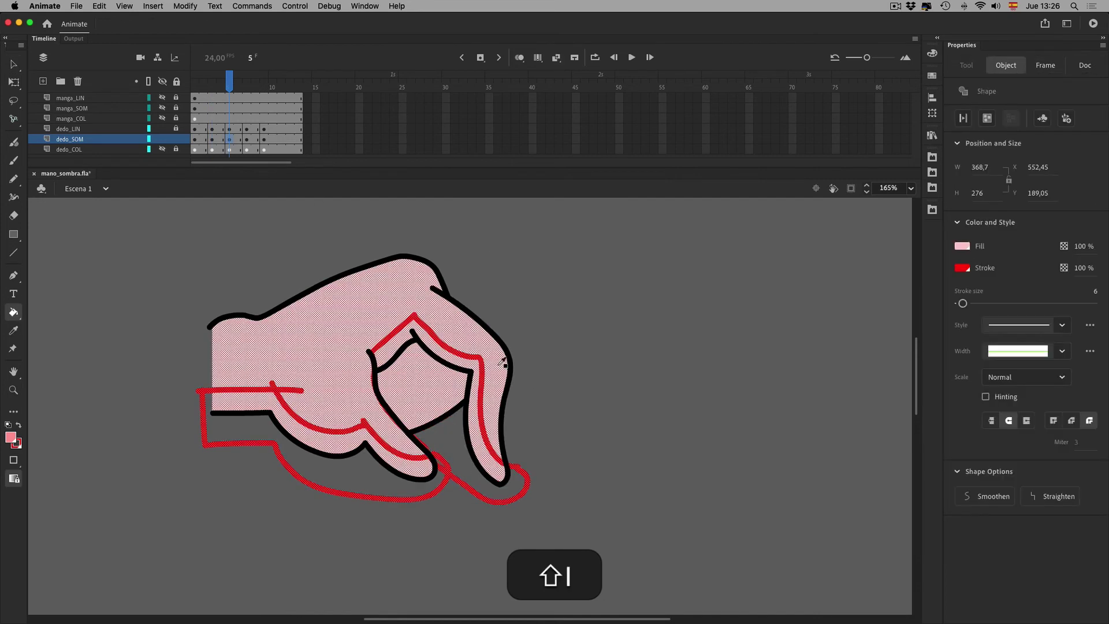
click(542, 325)
click(470, 333)
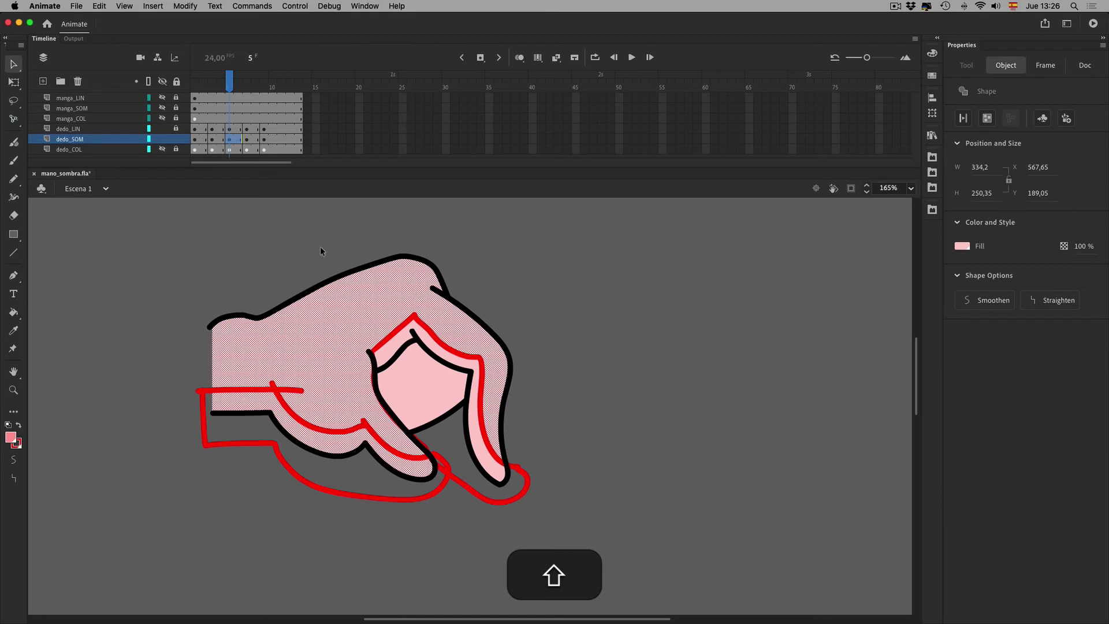
key(shift+BackSpace)
key(shift+super+z)
key(shift+super+z)
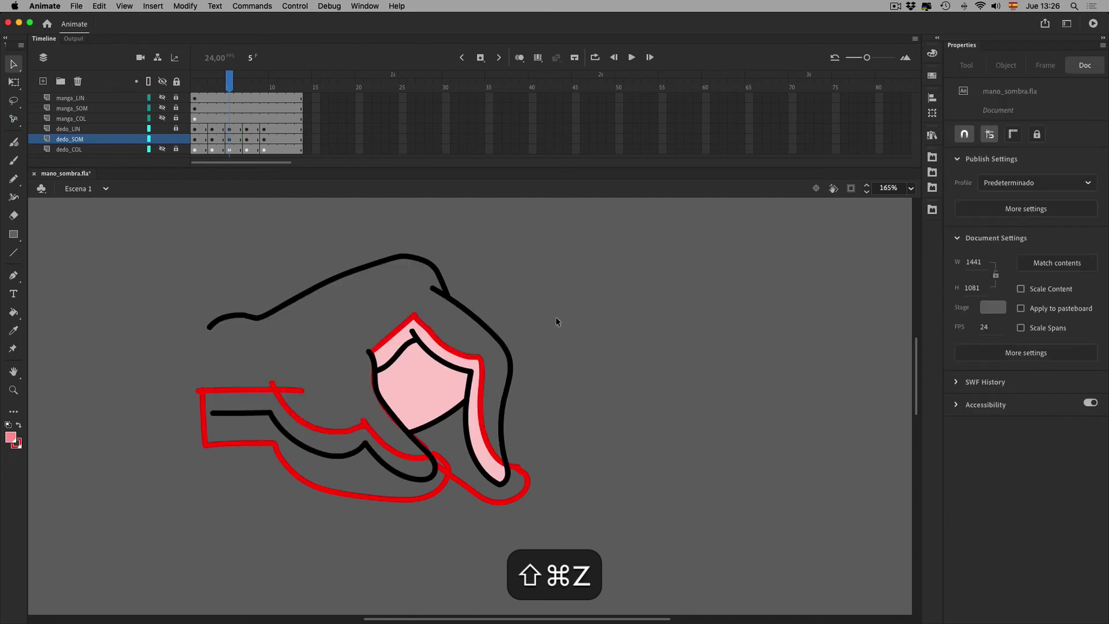
Hide the dedo_LIN layer and delete the skin fill around the lower, palm and finger shadow areas in frame 5.
click(163, 128)
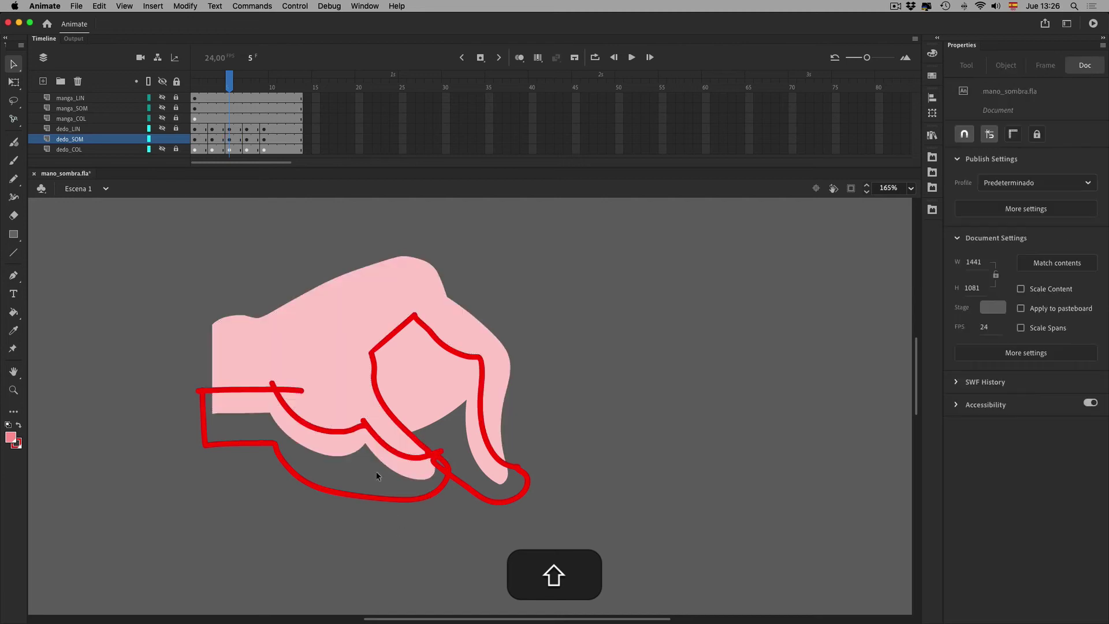
shift+click(379, 423)
key(shift+BackSpace)
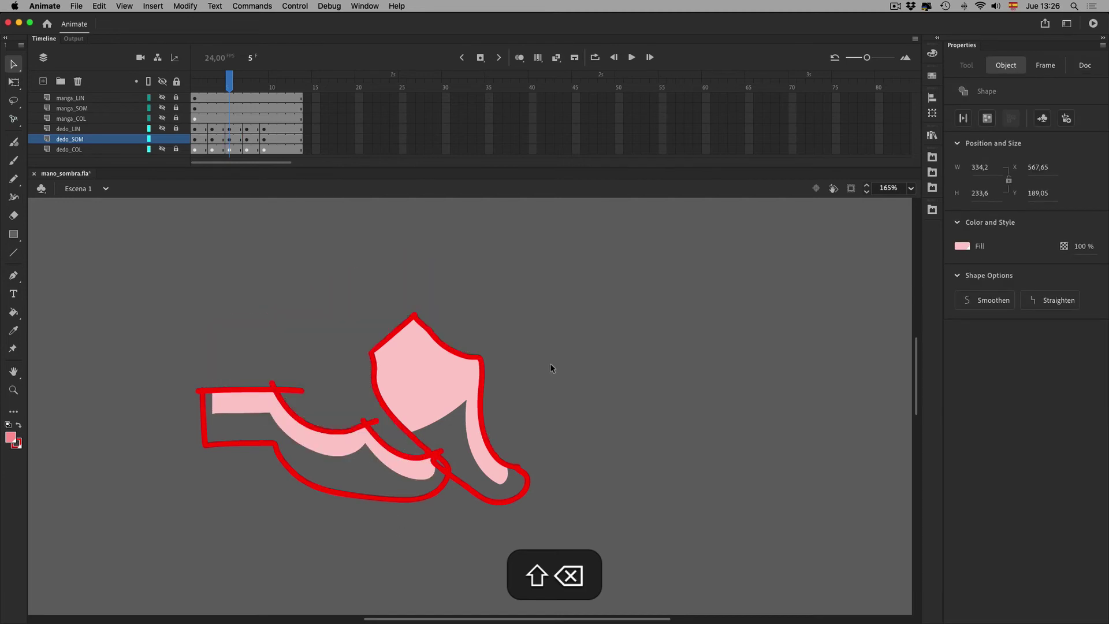
Fill the palm, finger and lower shadow areas of frame 5 with SOMBRA using the Paint Bucket.
key(shift+k)
click(435, 399)
click(384, 456)
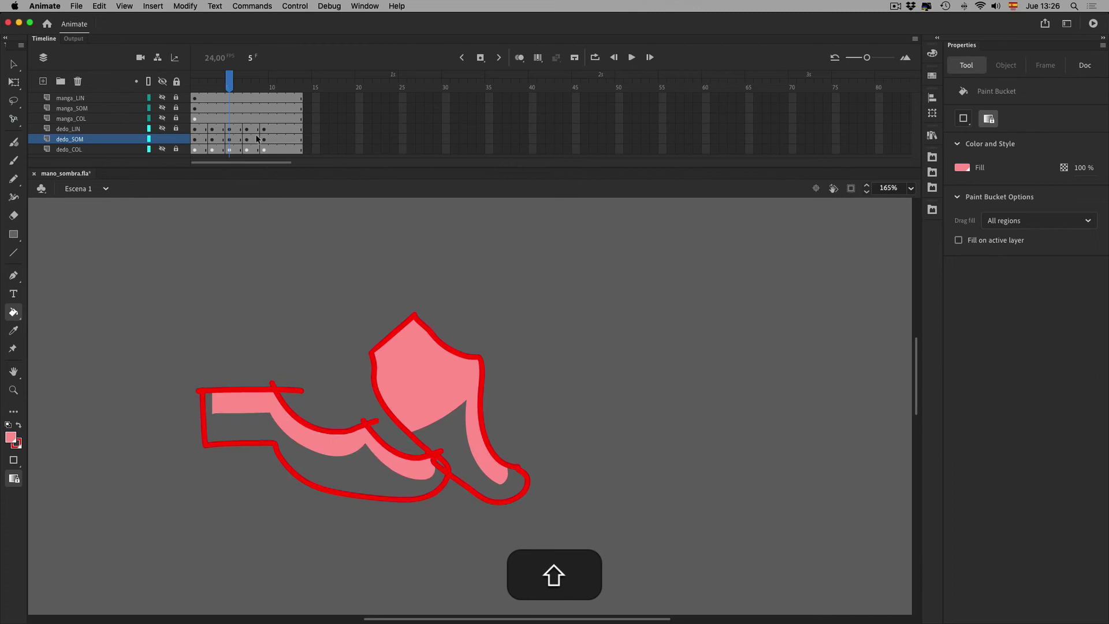
Recolour the lower, palm and finger shadow areas of dedo_SOM in frame 7 with SOMBRA and delete the skin fill outside them.
click(246, 139)
click(333, 461)
key(super+z)
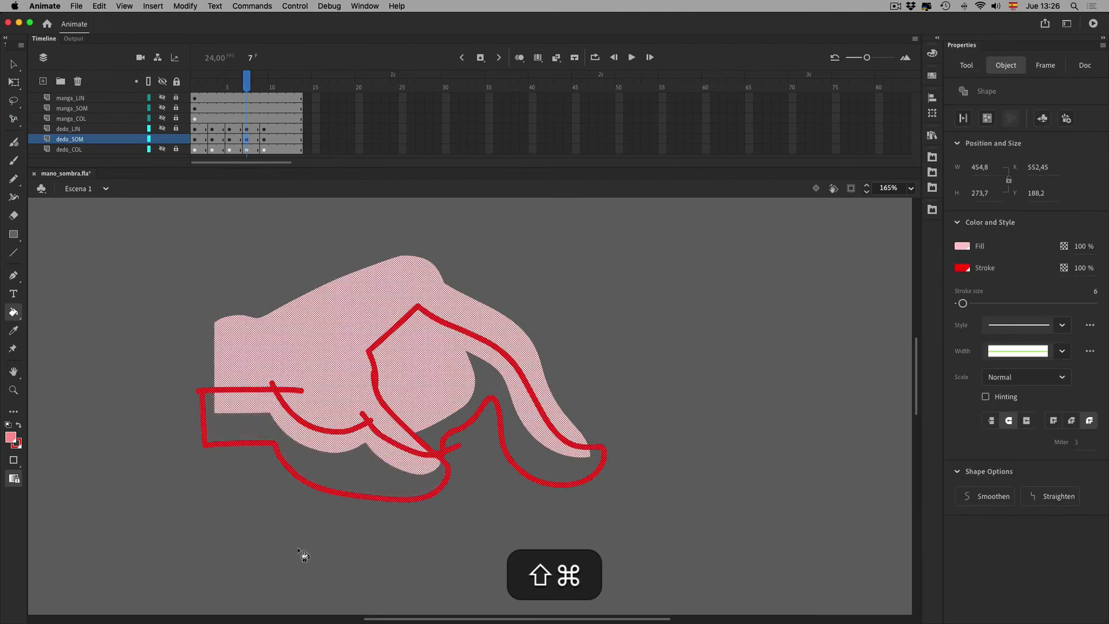
key(v)
click(305, 551)
click(335, 445)
key(shift+k)
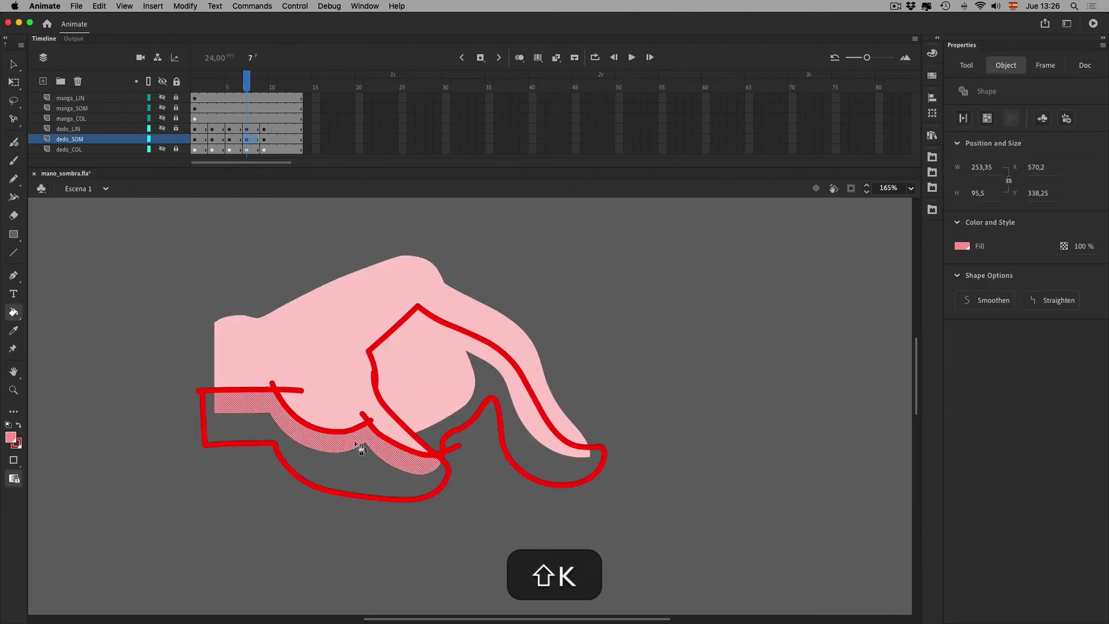
shift+click(440, 379)
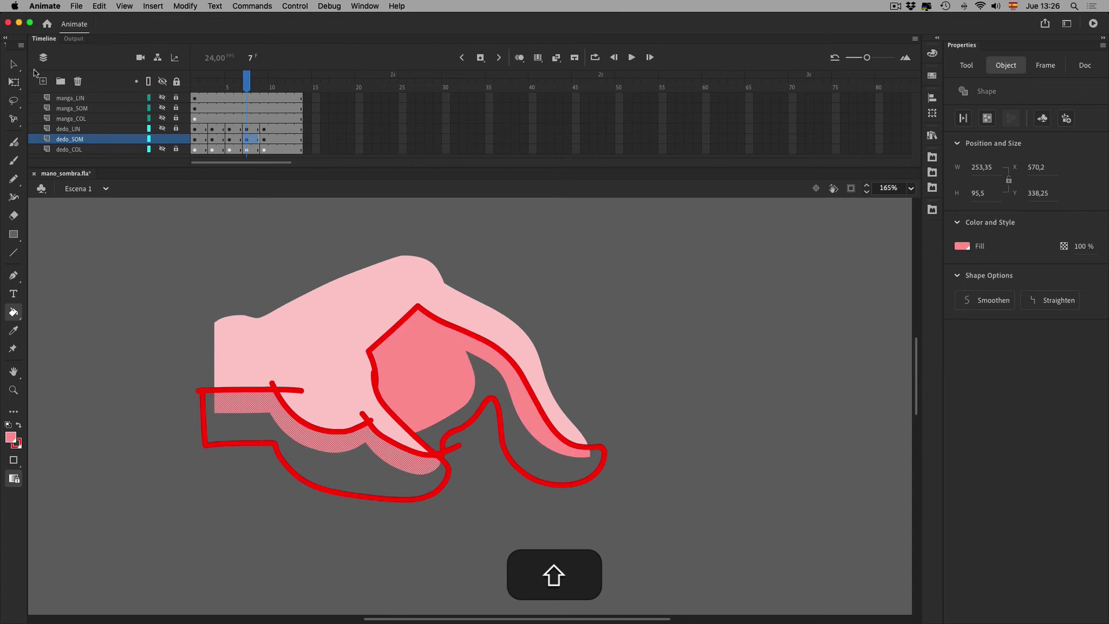
click(14, 65)
click(444, 301)
key(BackSpace)
Recolour the shadow areas of dedo_SOM in frame 9 with SOMBRA and delete the remaining skin fill.
click(264, 139)
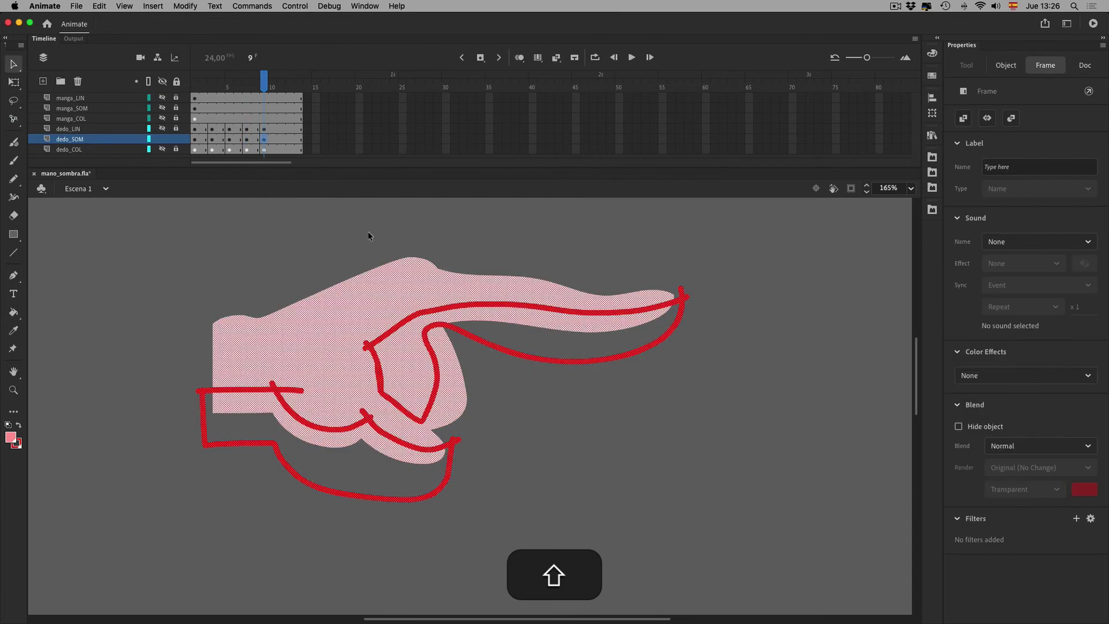
click(501, 460)
key(shift+v)
key(shift+k)
shift+click(429, 371)
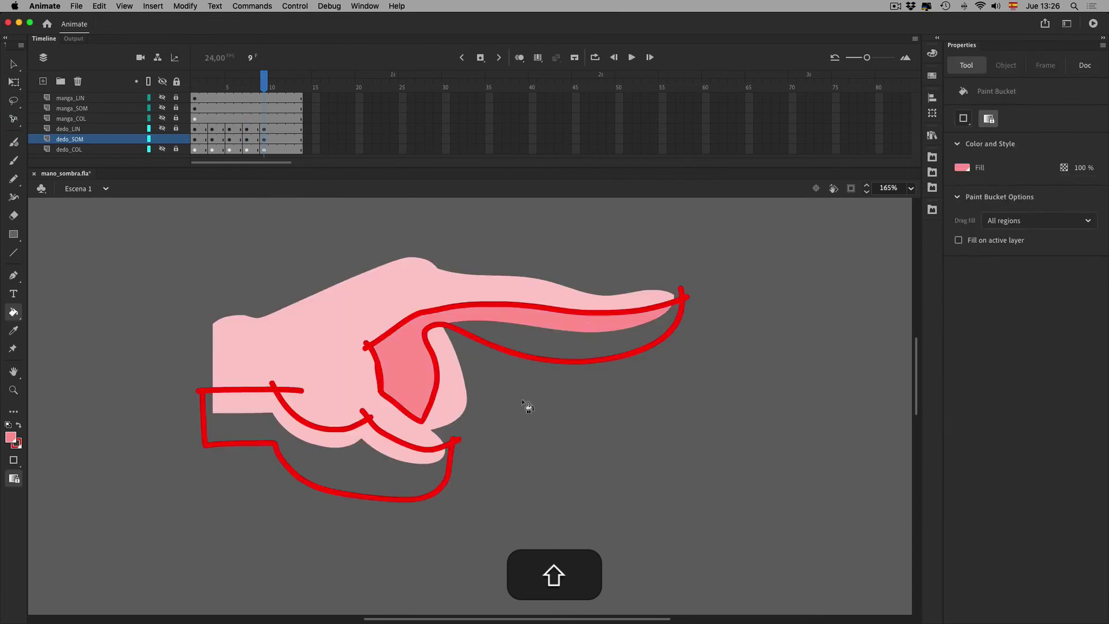
shift+click(389, 445)
key(shift+v)
click(454, 398)
key(shift+BackSpace)
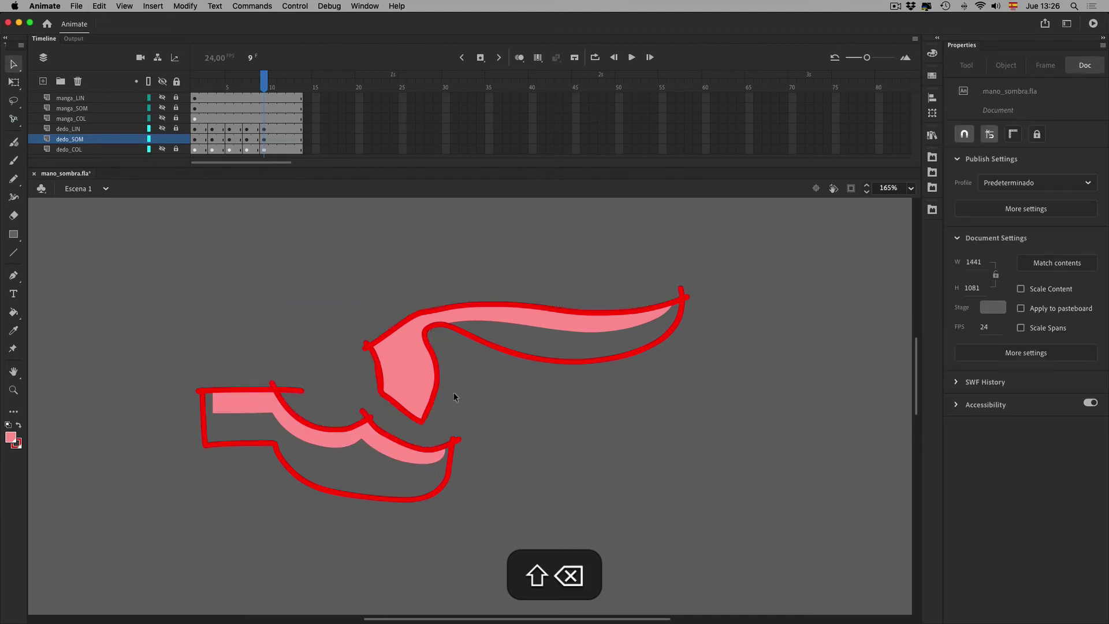
Return to frame 1 and fill the empty parts inside the lower hand and fingertip shadow outlines with SOMBRA.
key(comma)
key(comma)
key(shift+Return)
drag(199, 96, 202, 87)
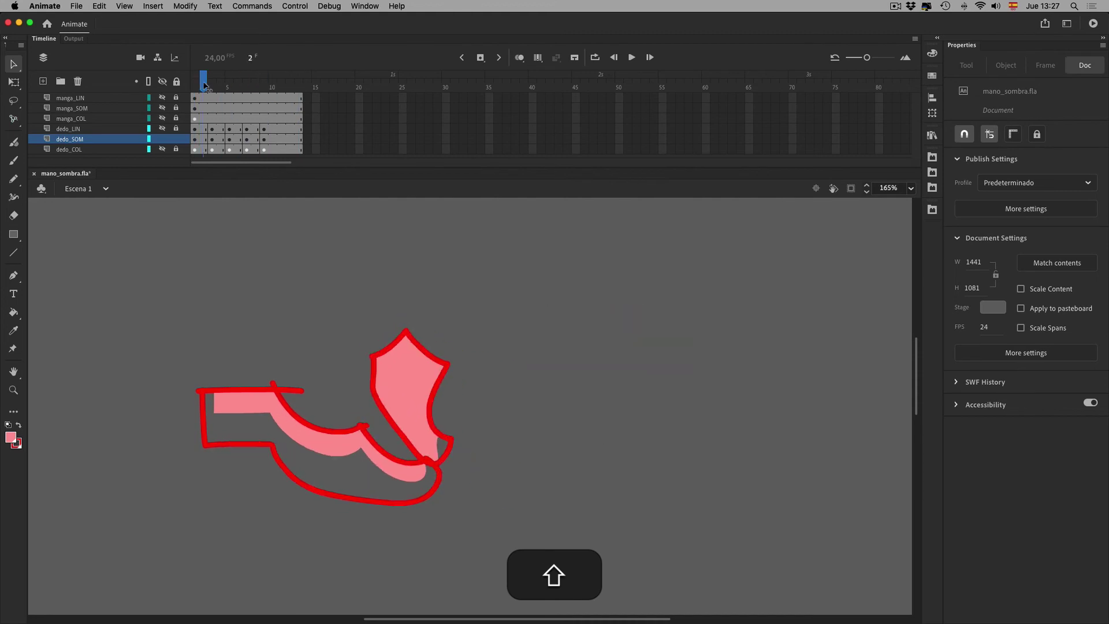
click(13, 312)
click(326, 465)
click(448, 451)
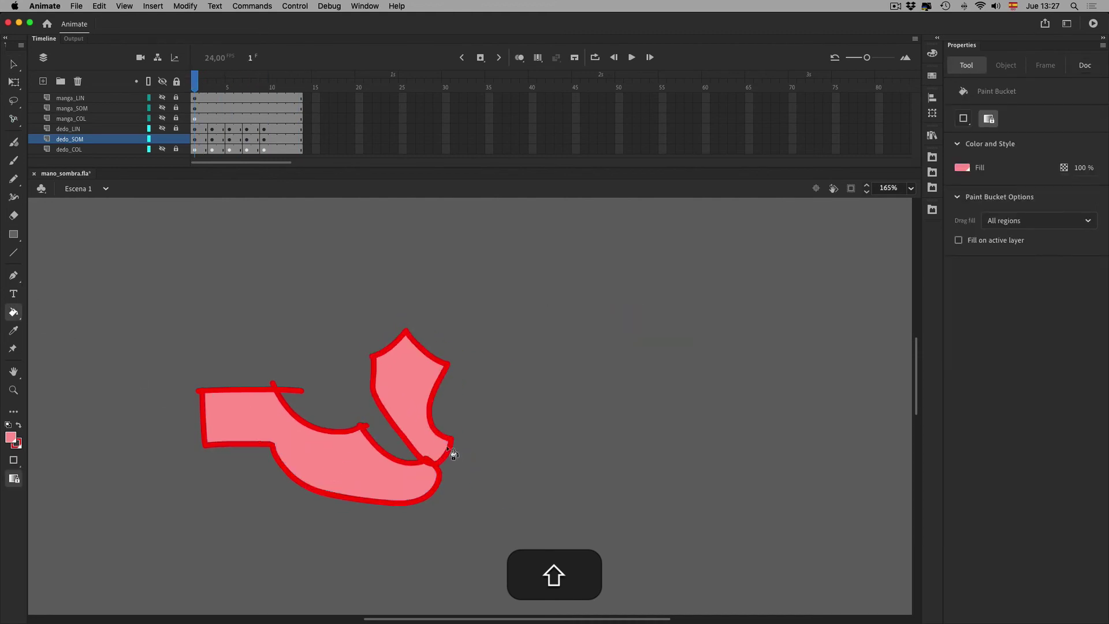
Fill the empty parts inside the lower hand and fingertip shadow outlines in frame 3 with SOMBRA.
click(212, 140)
click(312, 465)
key(v)
click(484, 468)
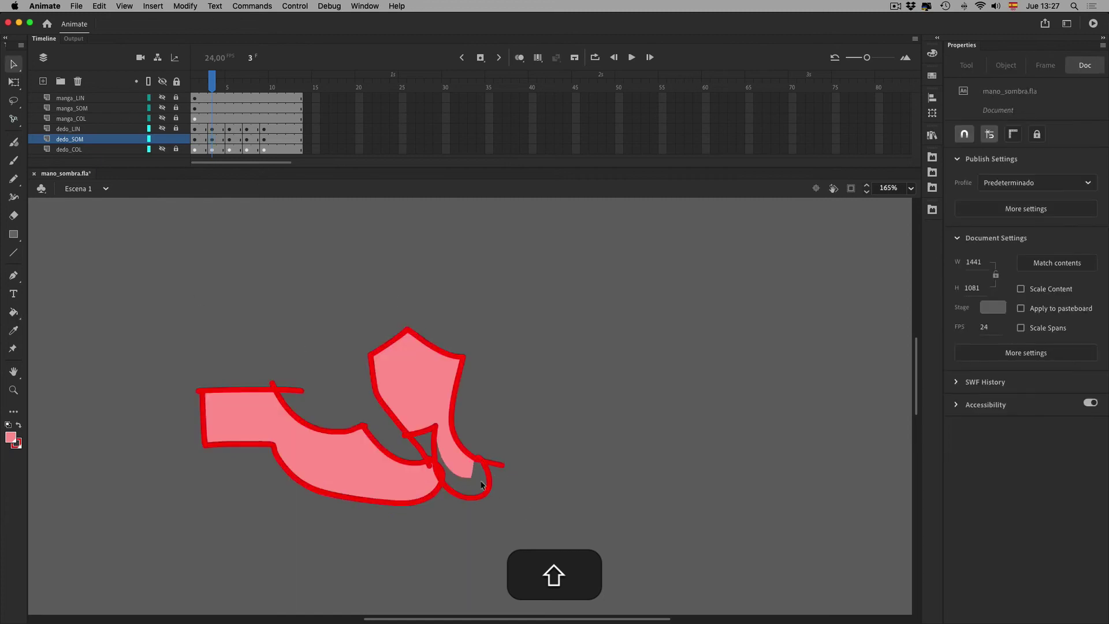
key(shift+k)
click(482, 483)
Fill the empty parts inside the lower hand and finger shadow outlines in frame 5 with SOMBRA.
click(229, 140)
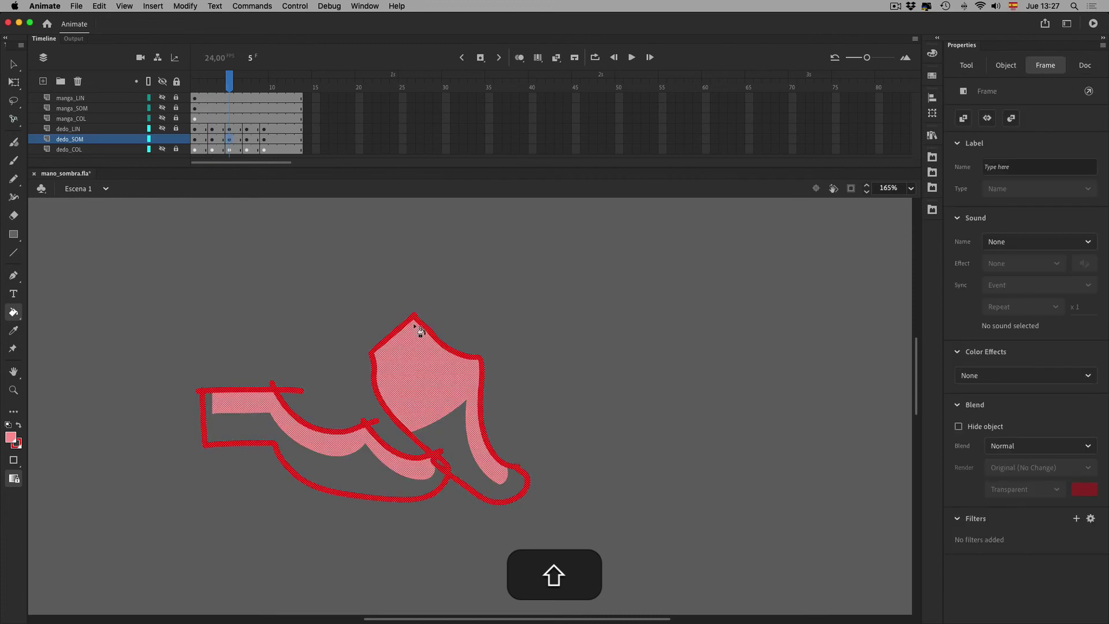
click(14, 65)
click(355, 498)
key(shift+l)
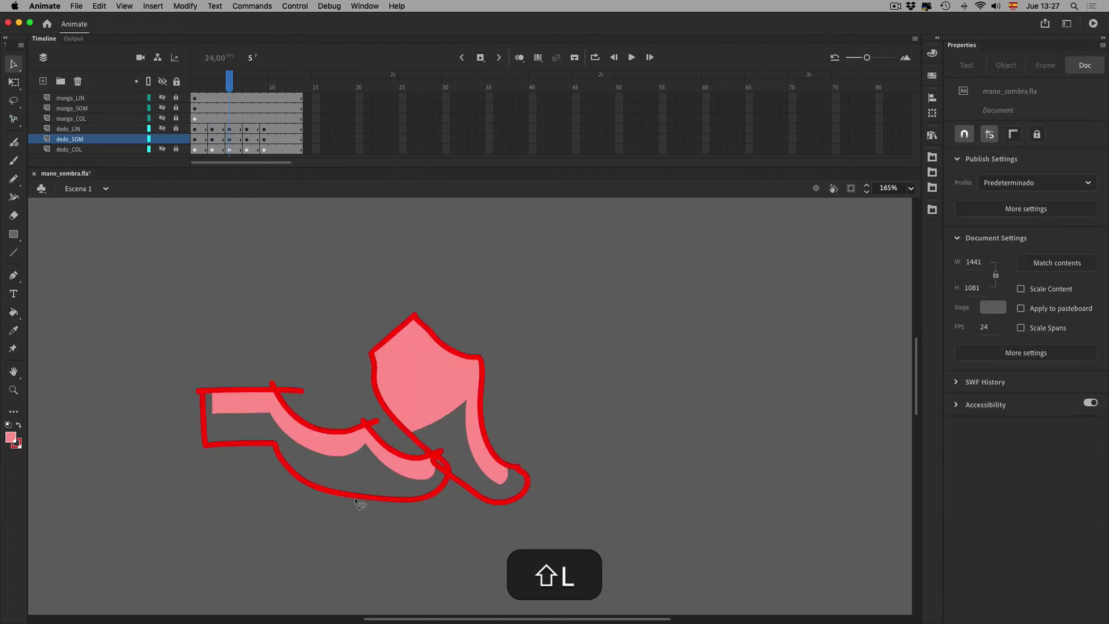
key(shift+k)
click(354, 494)
click(470, 472)
Fill the empty part inside the lower hand shadow outline in frame 7 with SOMBRA.
shift+click(247, 139)
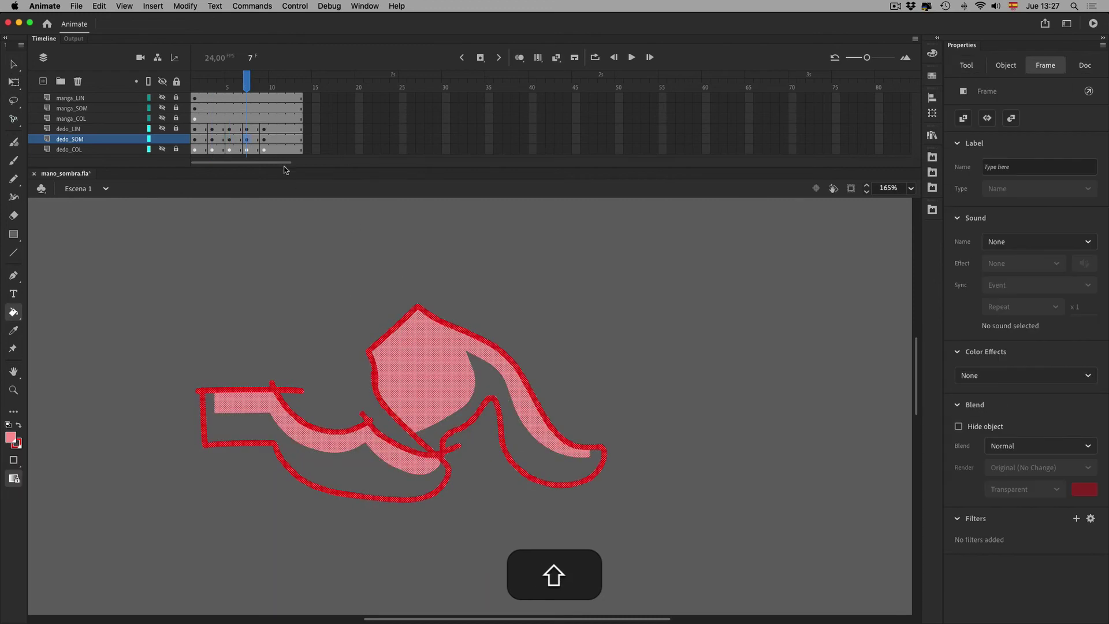
click(284, 546)
key(shift+l)
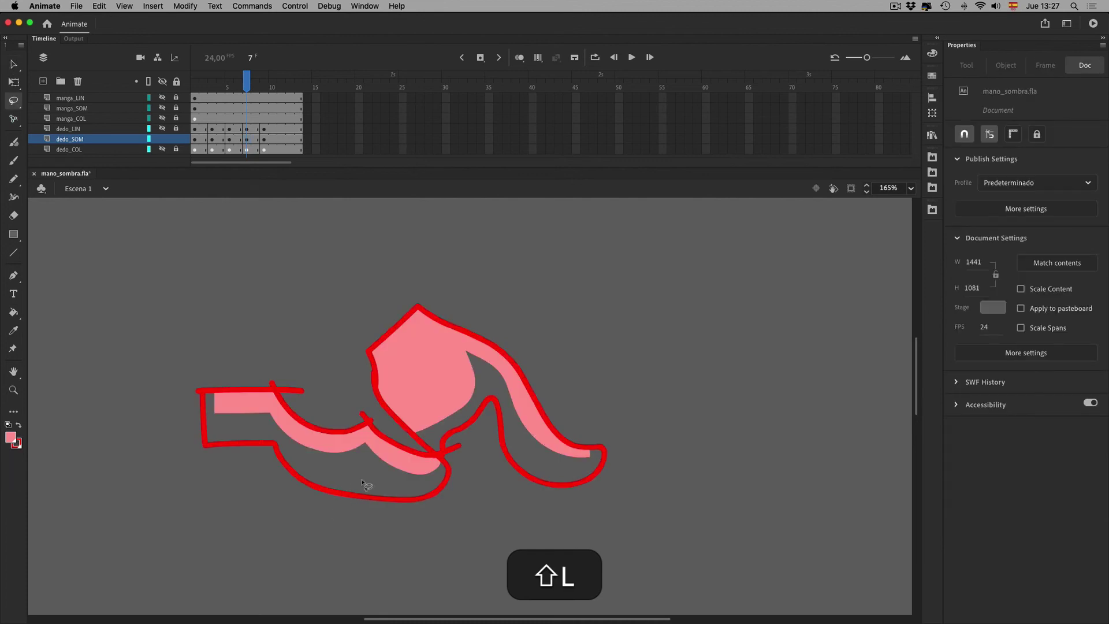
key(shift+k)
click(364, 474)
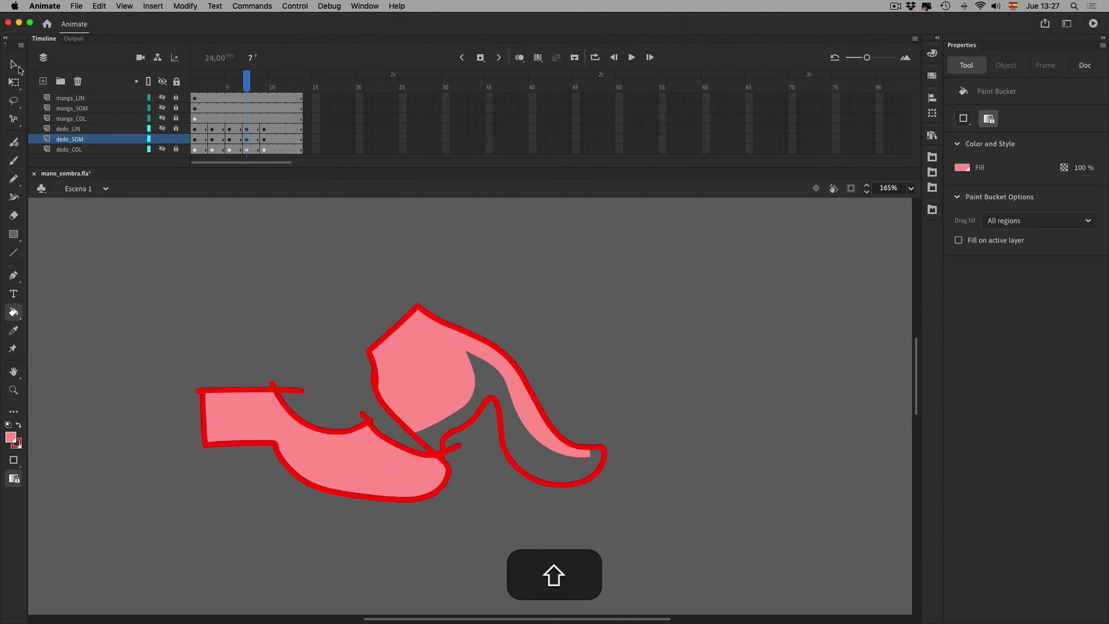
Check the fingertip outline in frame 7 for gaps in outline view and fill the finger shadow with SOMBRA.
click(16, 66)
key(shift+k)
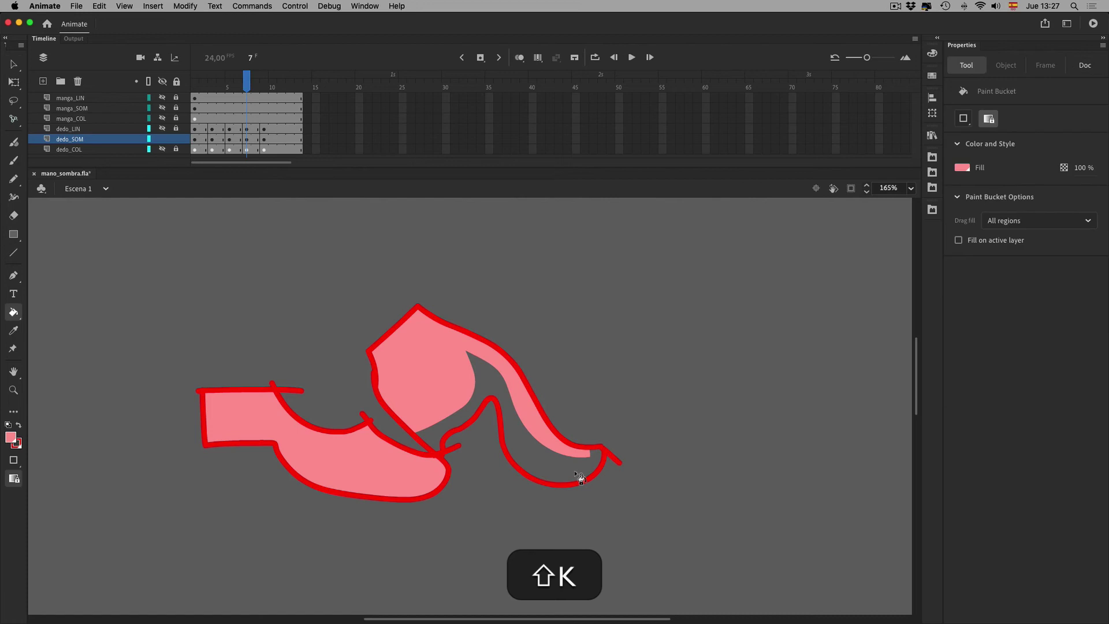
shift+click(149, 138)
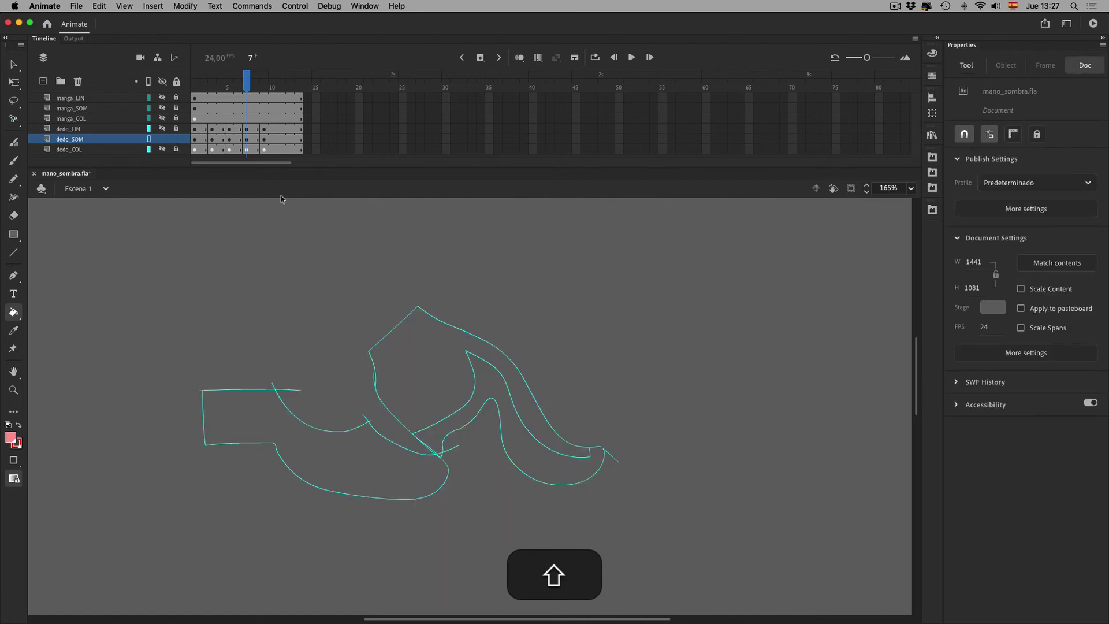
key(shift+v)
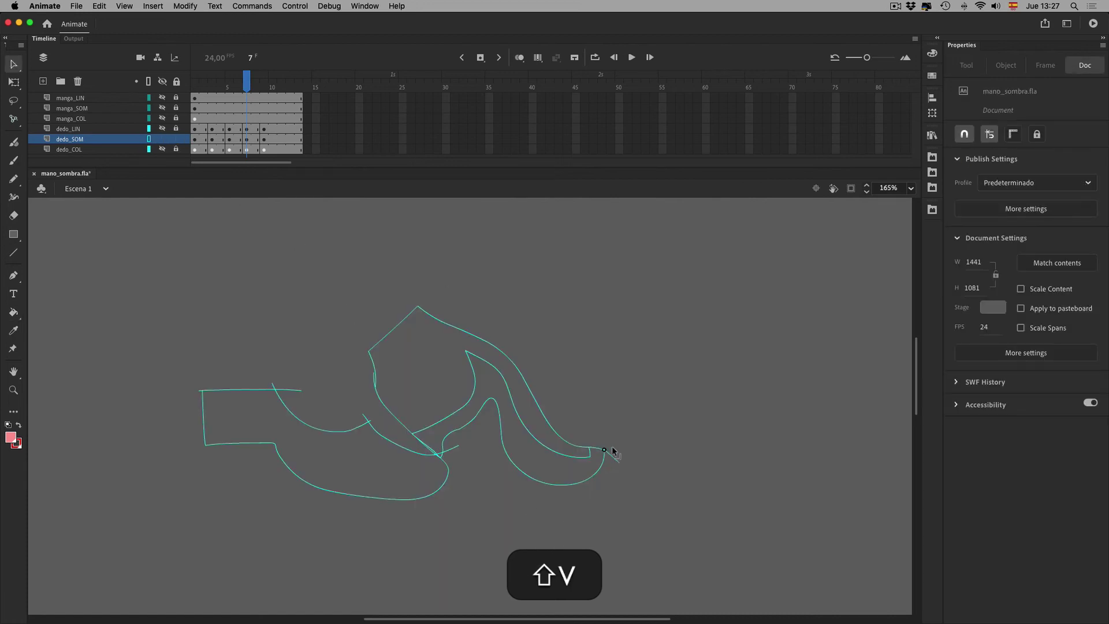
shift+click(148, 139)
key(shift+k)
click(546, 459)
Fill the empty parts inside the index finger and lower hand shadow outlines in frame 9, and return to frame 1.
click(266, 140)
click(503, 343)
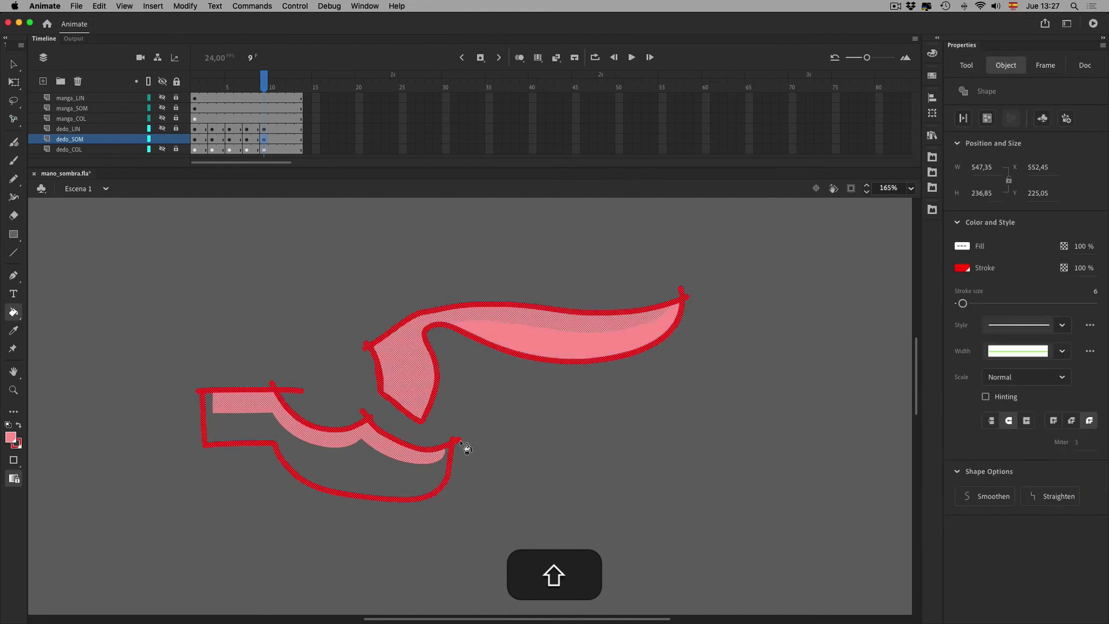
click(412, 480)
click(14, 65)
drag(263, 83, 194, 83)
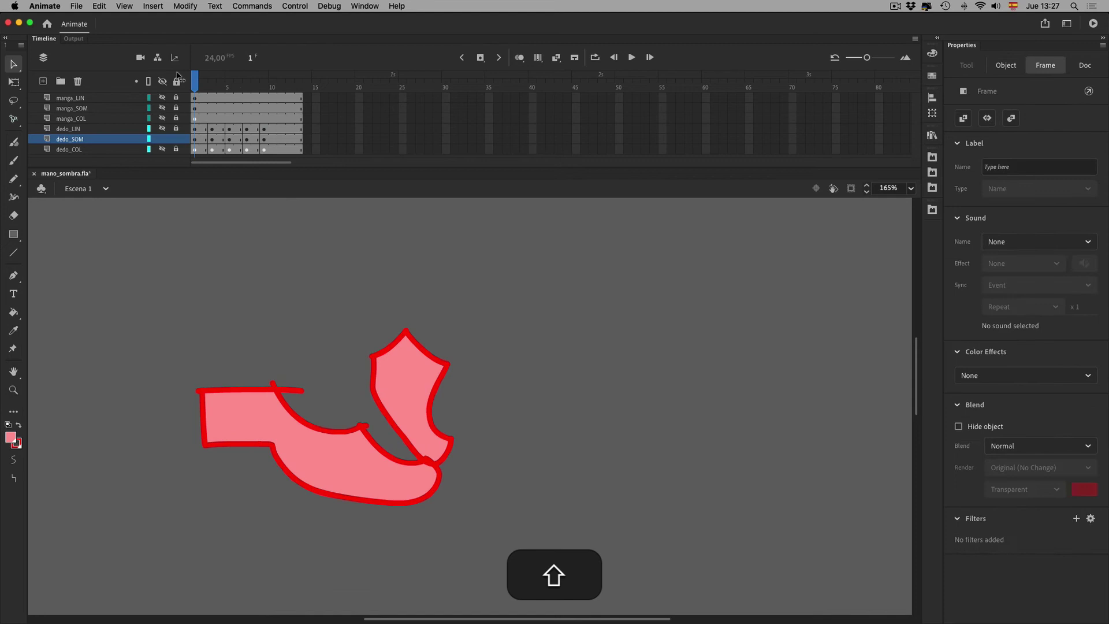
click(521, 58)
click(521, 58)
shift+click(520, 58)
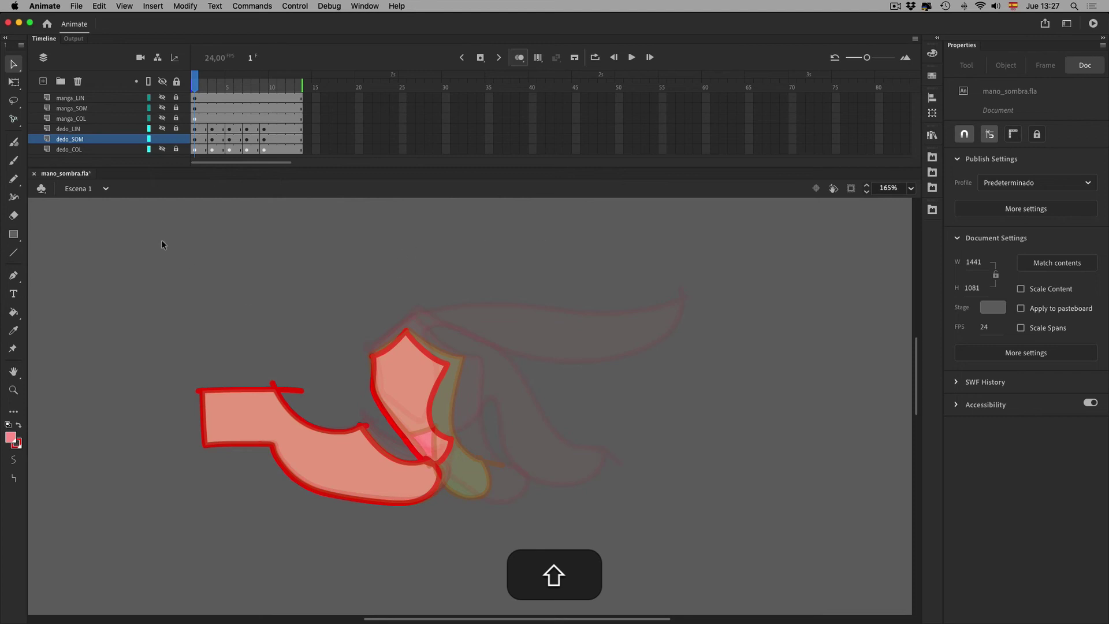
Remove the red stroke from the drawings in all dedo_SOM frames at once using Edit Multiple Frames.
click(539, 61)
drag(184, 264, 750, 594)
click(963, 267)
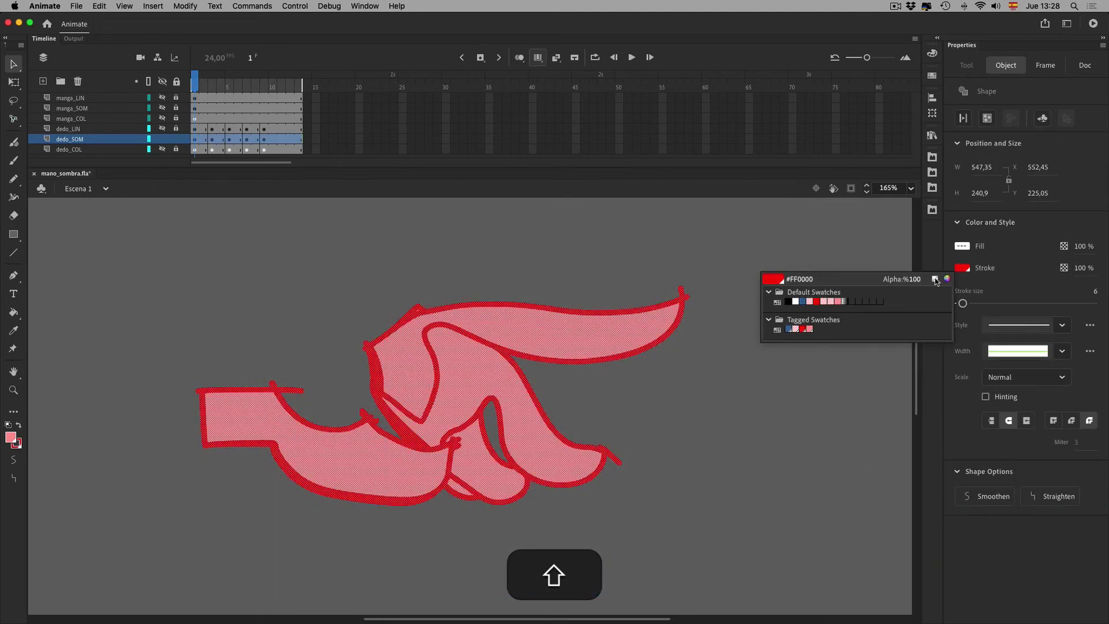
click(935, 280)
click(577, 386)
shift+click(379, 382)
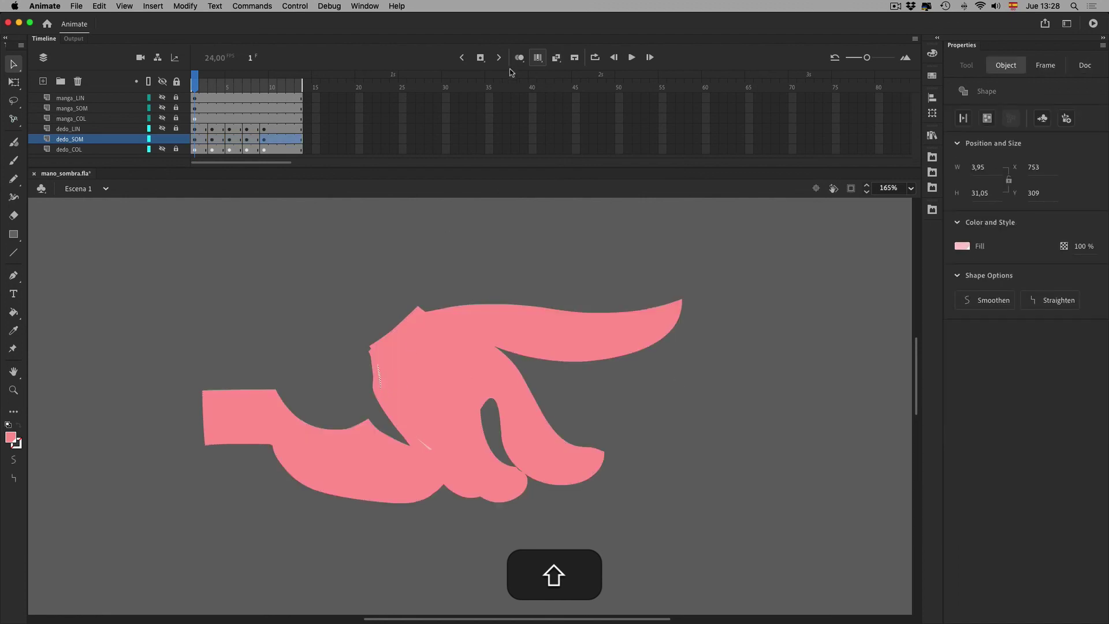
click(538, 57)
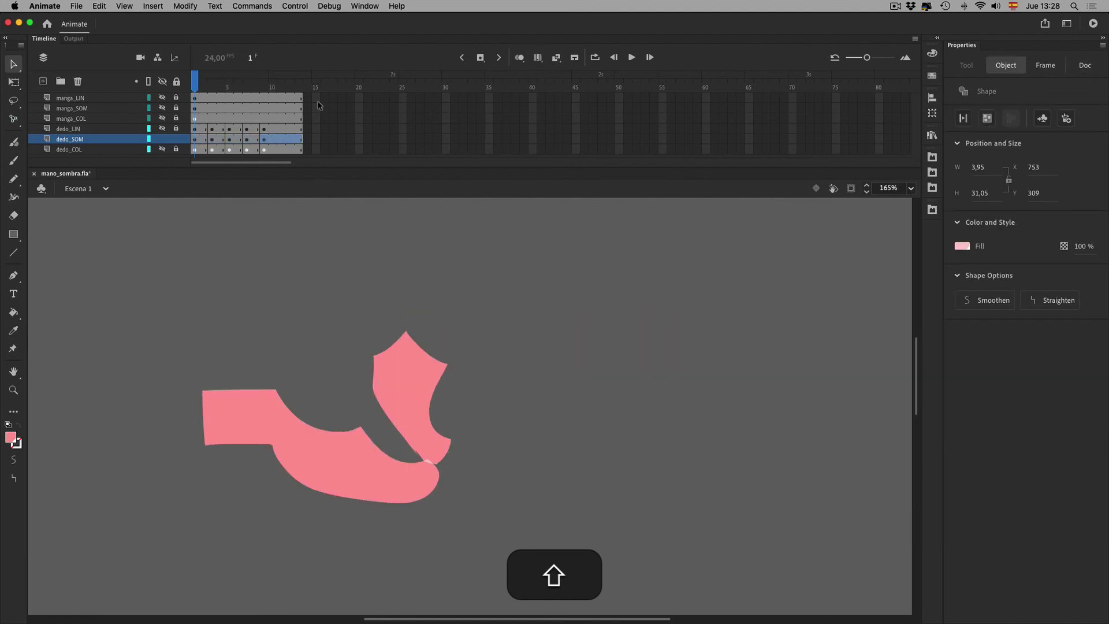
Show the dedo_COL layer, make dedo_SOM transparent and play the animation to preview the shadows over the skin.
click(163, 150)
key(shift+Return)
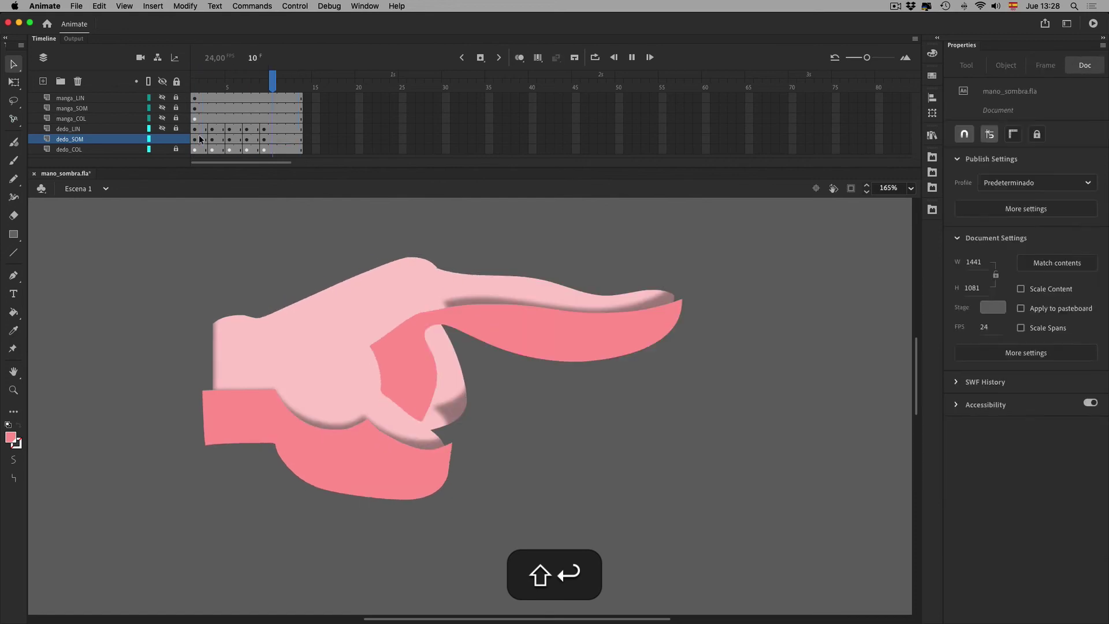
shift+click(163, 139)
key(shift+Return)
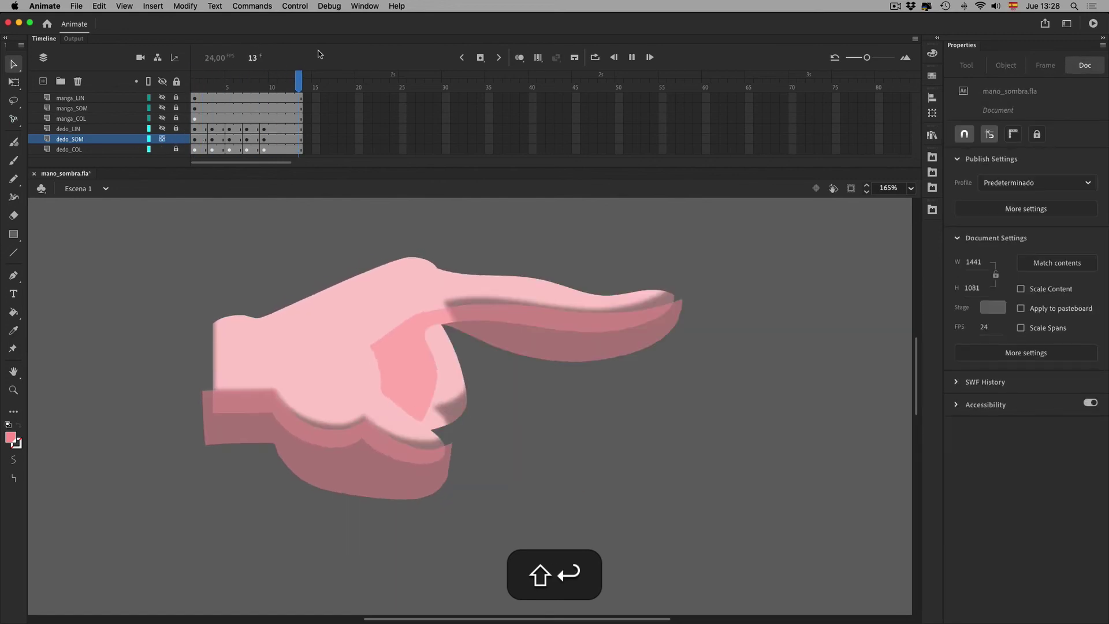
Unlock dedo_COL, hide and lock dedo_SOM, and delete the Drop Shadow filter from all dedo_COL frames at once.
drag(164, 167, 165, 198)
click(176, 150)
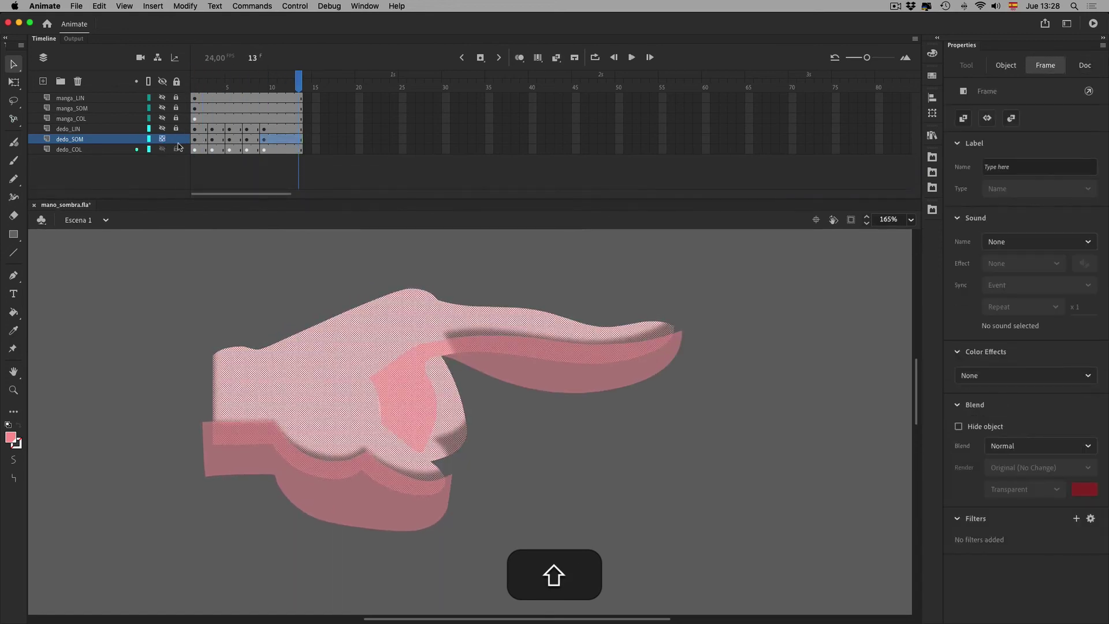
click(176, 139)
click(163, 139)
click(123, 150)
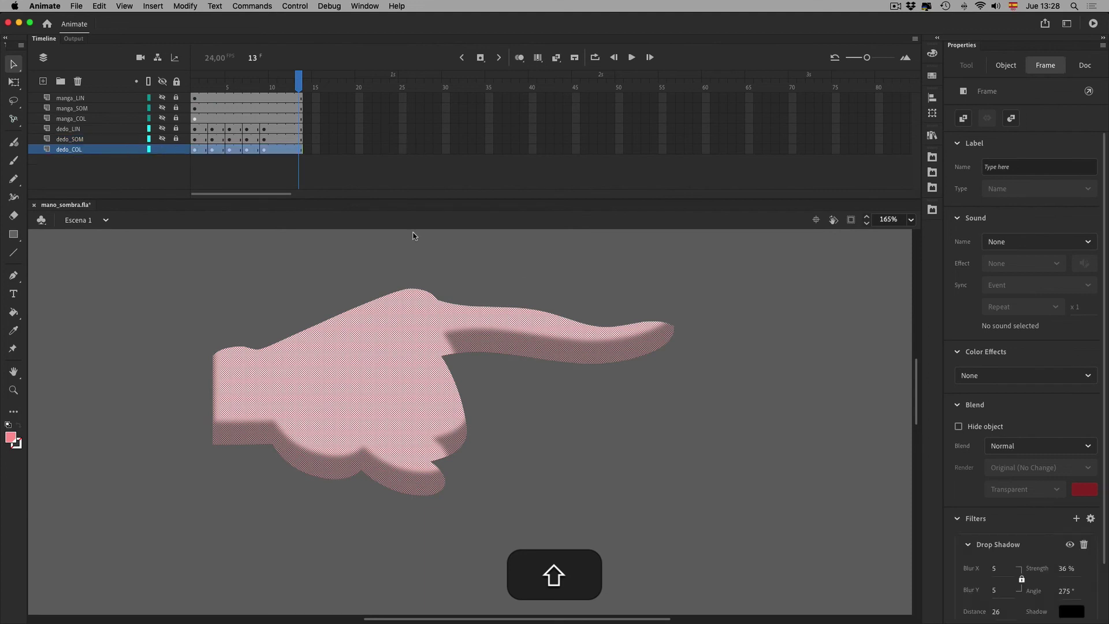
click(538, 57)
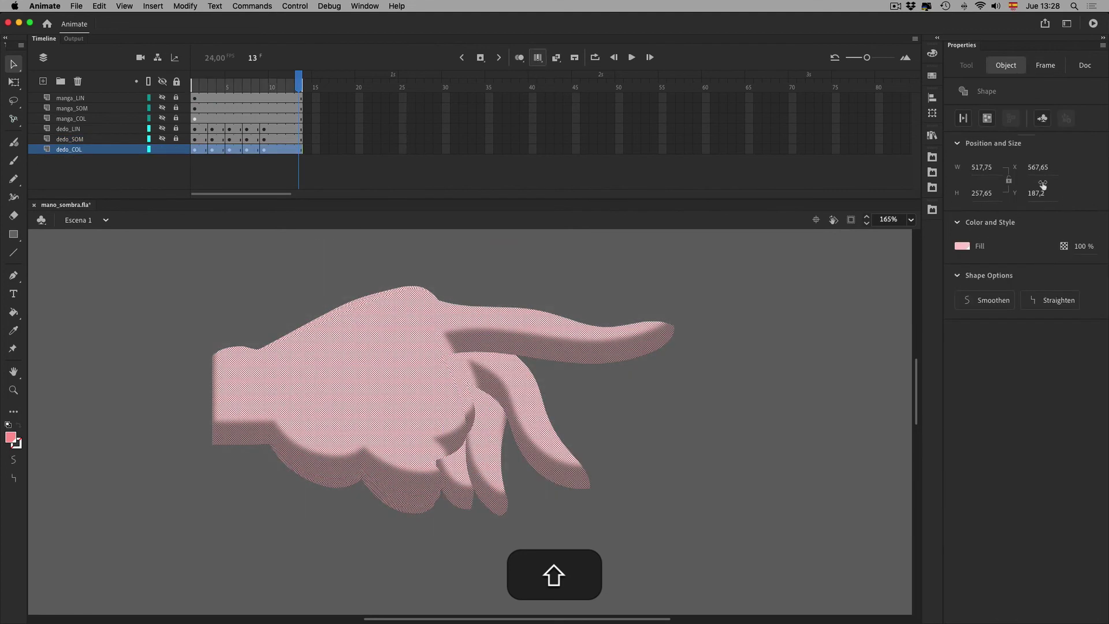
click(1083, 544)
click(538, 57)
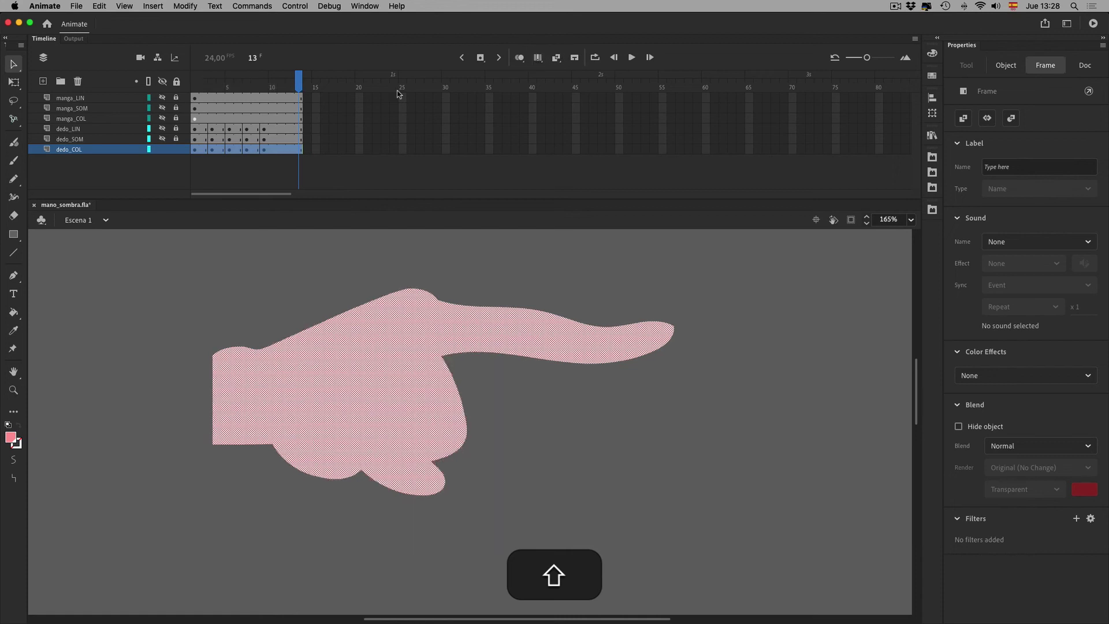
Return to frame 1, show dedo_SOM as a transparent layer and unlock it.
click(195, 81)
shift+click(163, 138)
click(213, 296)
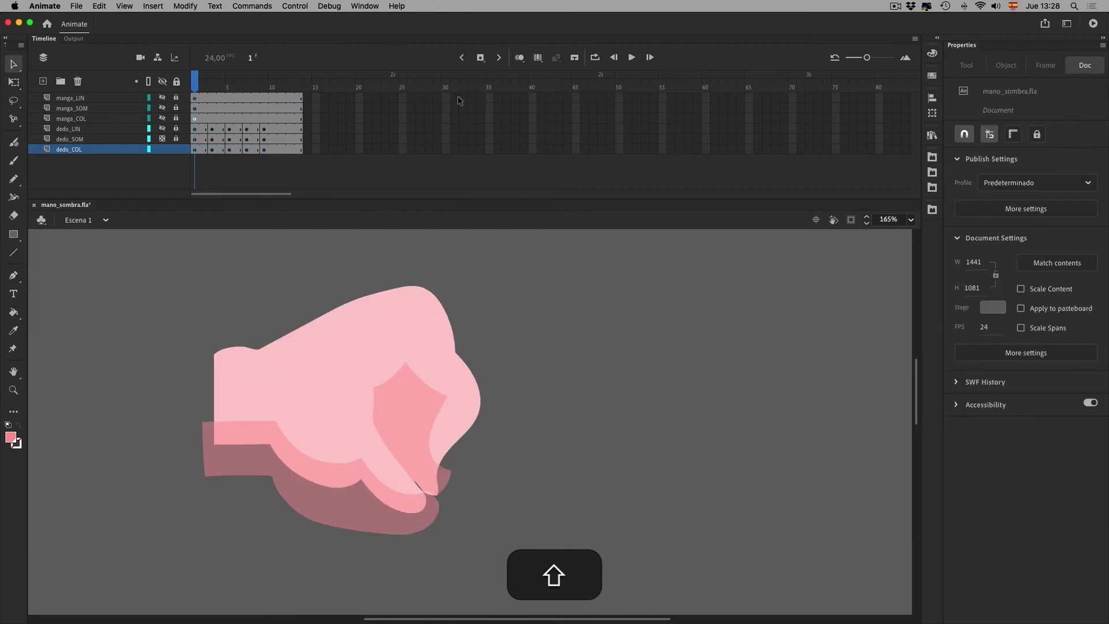
mouse_move(197, 74)
mouse_down()
mouse_move(306, 78)
mouse_move(194, 86)
mouse_up()
click(163, 130)
click(162, 130)
click(177, 139)
Duplicate the dedo_COL layer, place the copy above dedo_SOM and rename it dedo_MAS.
right_click(77, 151)
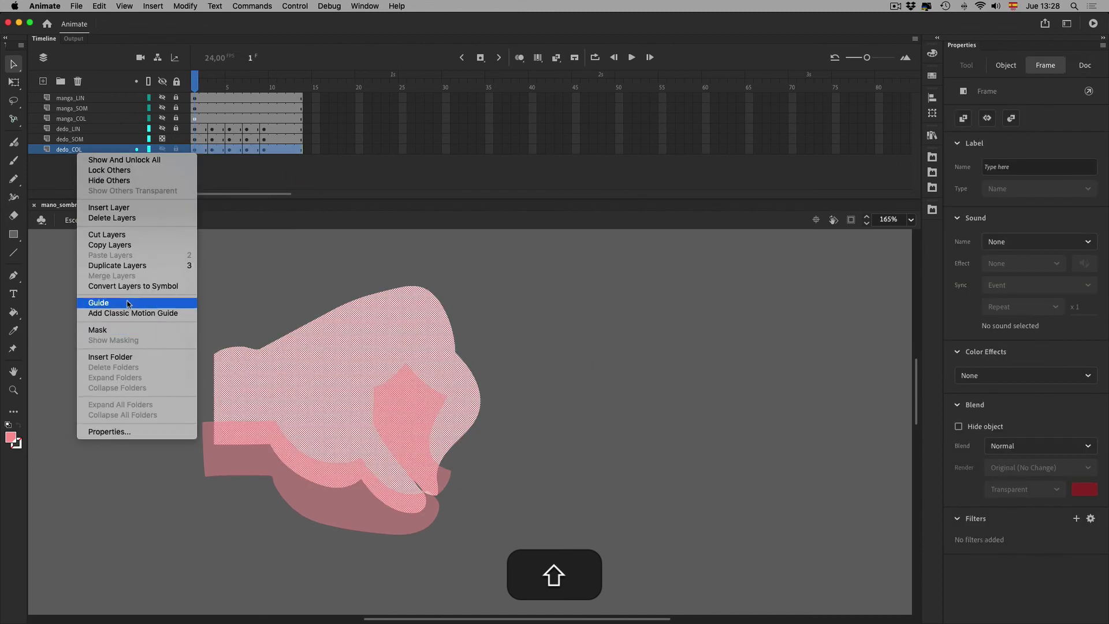
click(134, 264)
drag(103, 151, 101, 139)
double_click(99, 139)
key(BackSpace)
key(BackSpace)
key(BackSpace)
key(BackSpace)
key(BackSpace)
key(BackSpace)
text(MAS)
key(shift+Return)
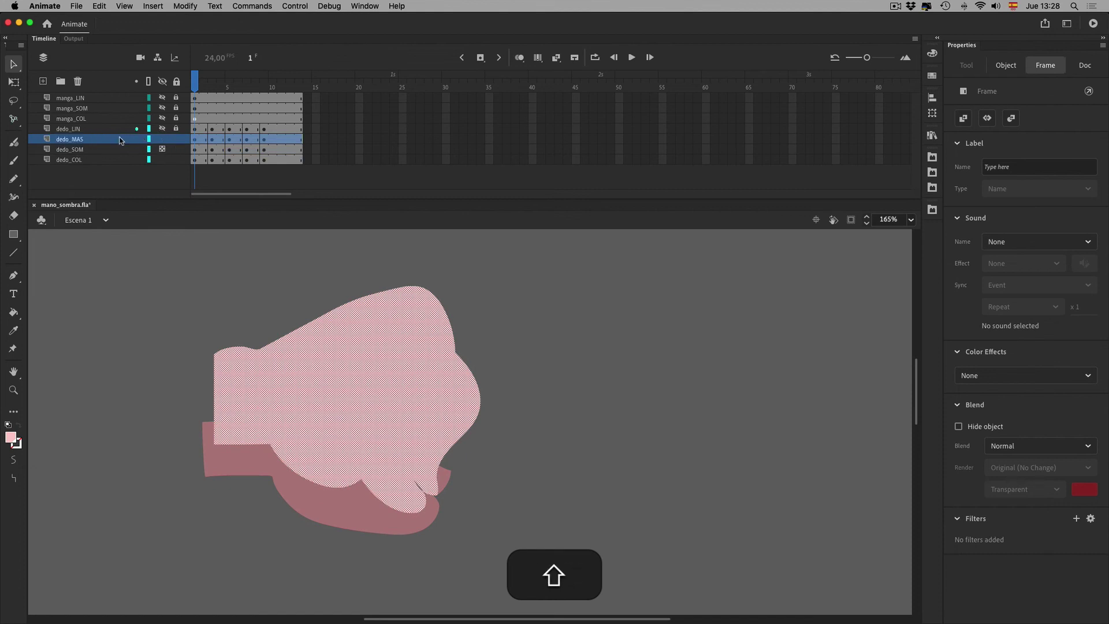
Convert dedo_MAS into a mask for dedo_SOM and show the dedo_LIN line art layer.
right_click(119, 140)
click(135, 315)
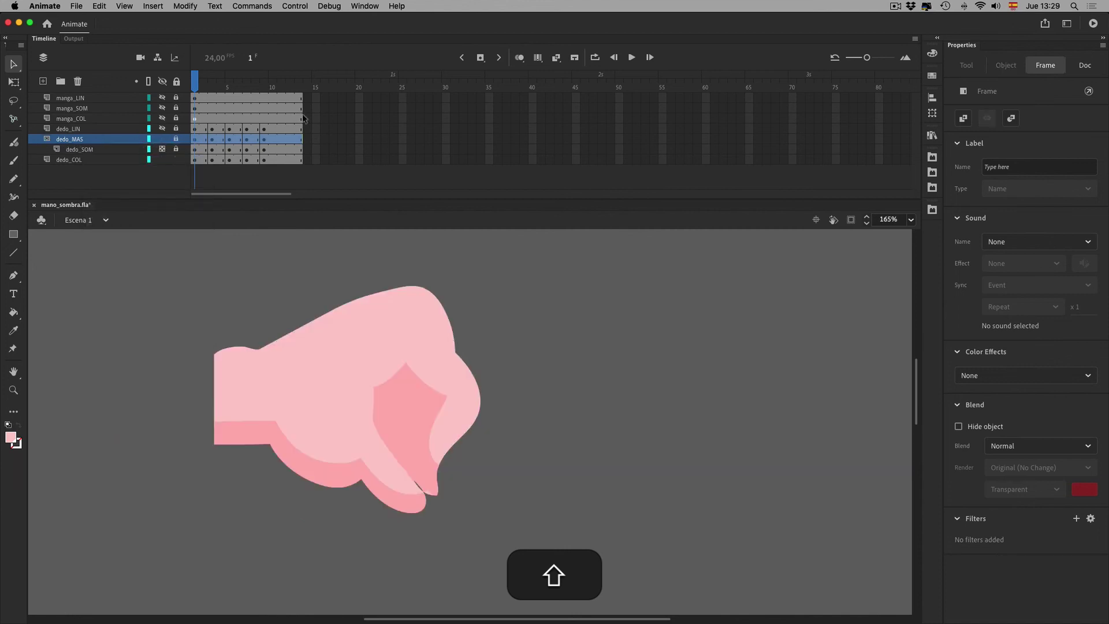
click(163, 131)
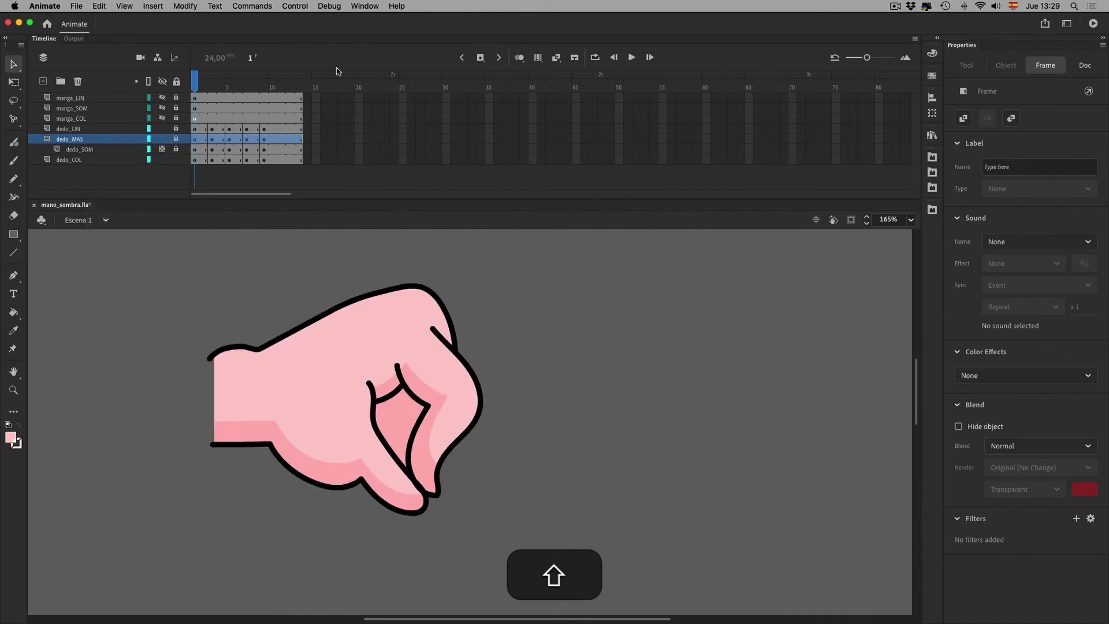
Lock dedo_COL, return the transparent dedo_SOM layer to full opacity and play the masked hand animation.
key(shift+Return)
key(shift+Return)
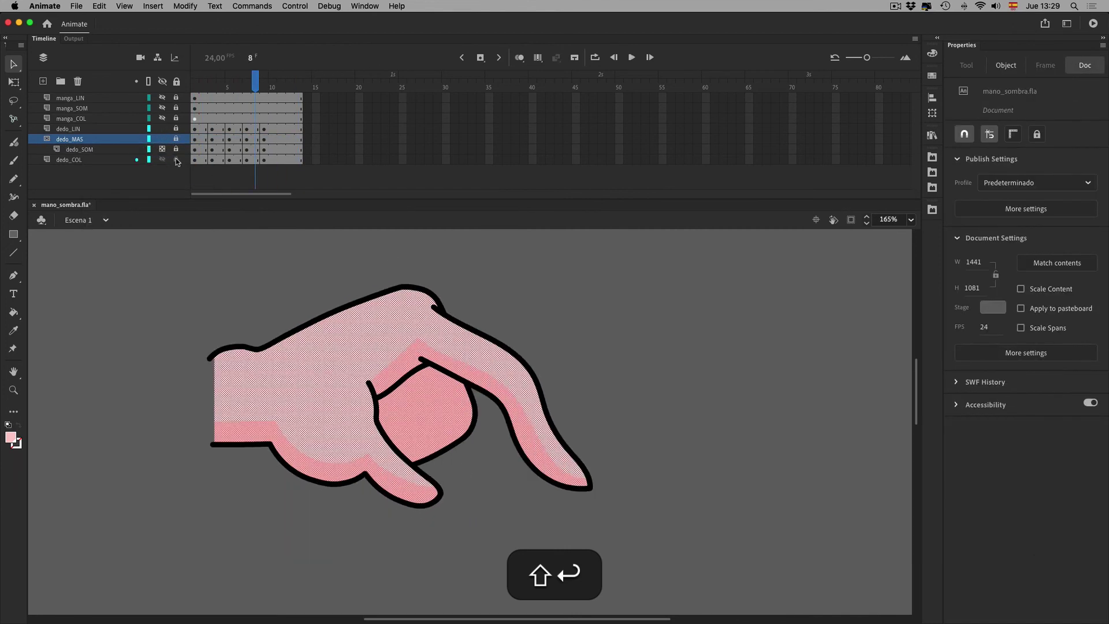
click(176, 159)
shift+click(164, 148)
key(shift+Return)
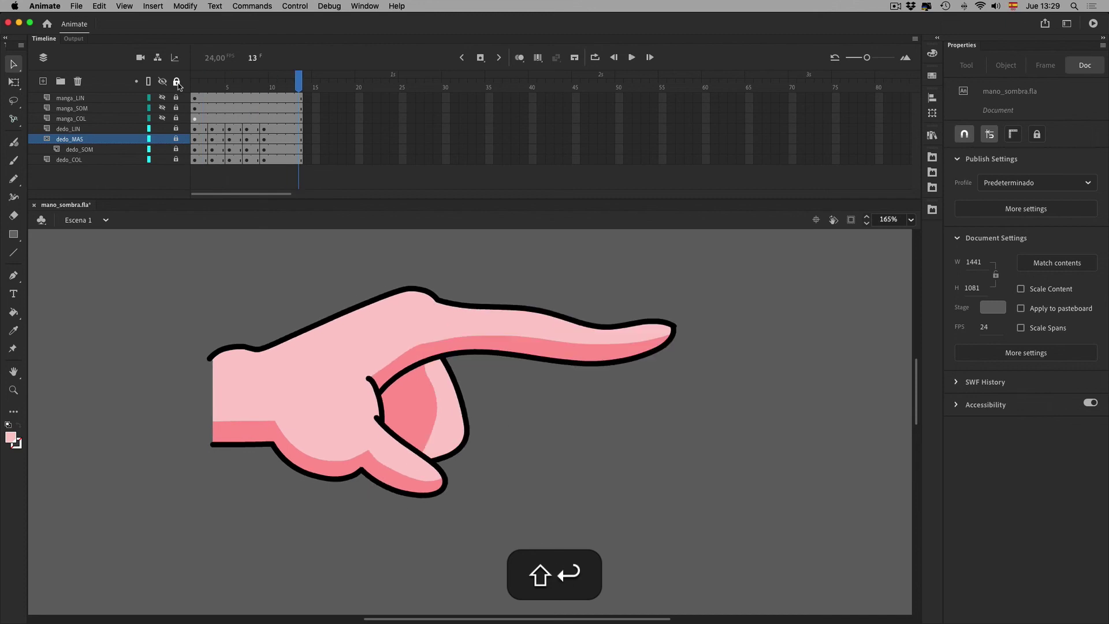
key(shift+Return)
Examine the unmasked shadow shapes from frame 5 and in playback with dedo_MAS shown as an outline, and restore the mask view.
drag(199, 88, 231, 91)
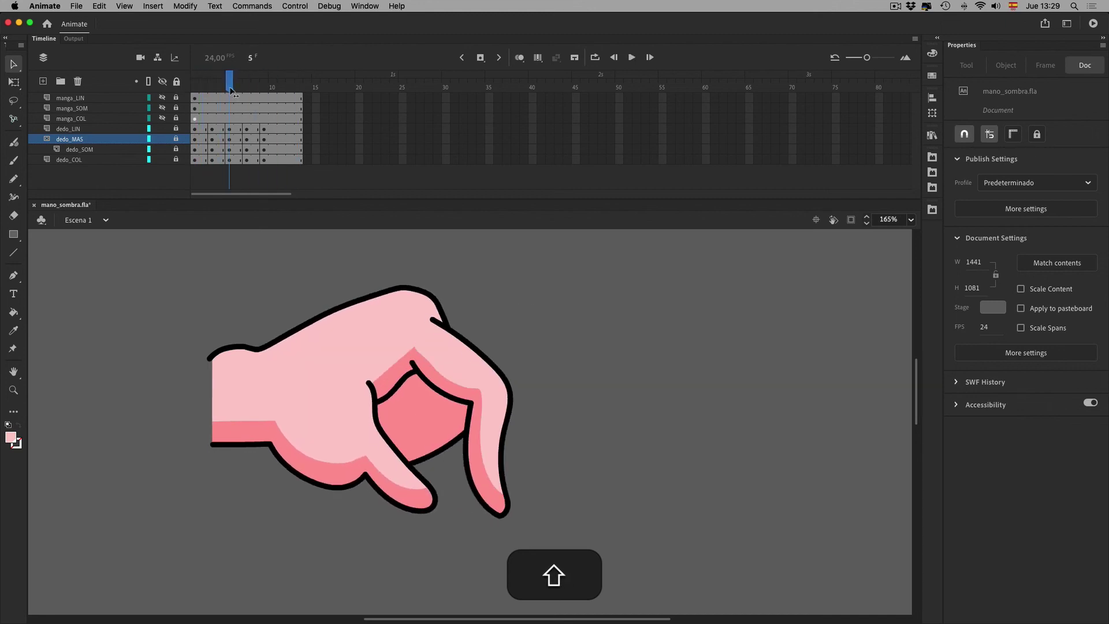
click(177, 150)
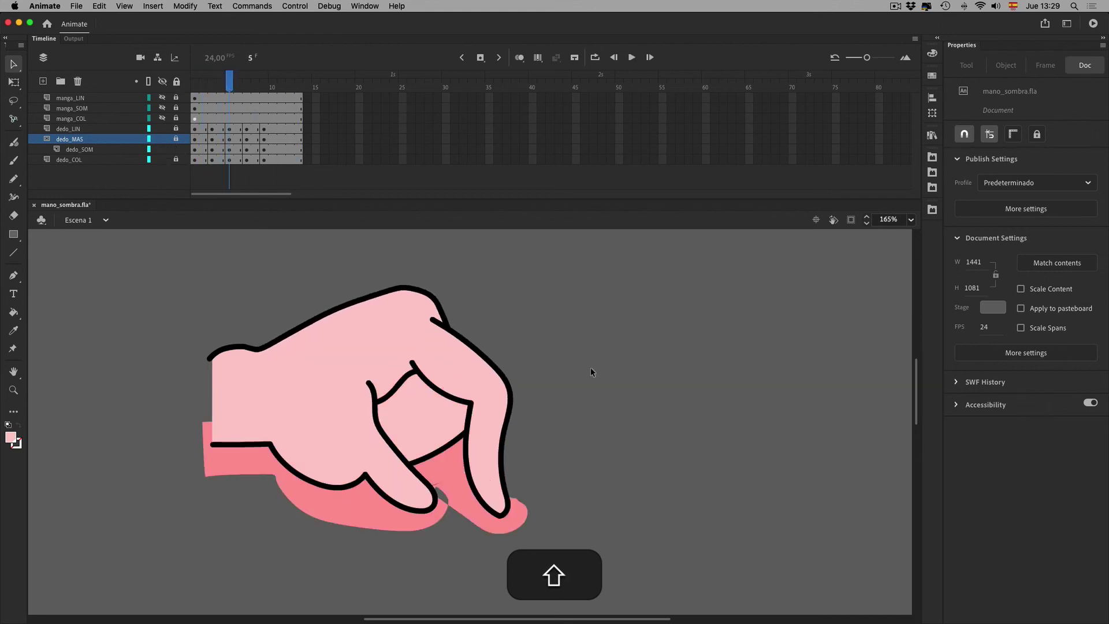
click(149, 139)
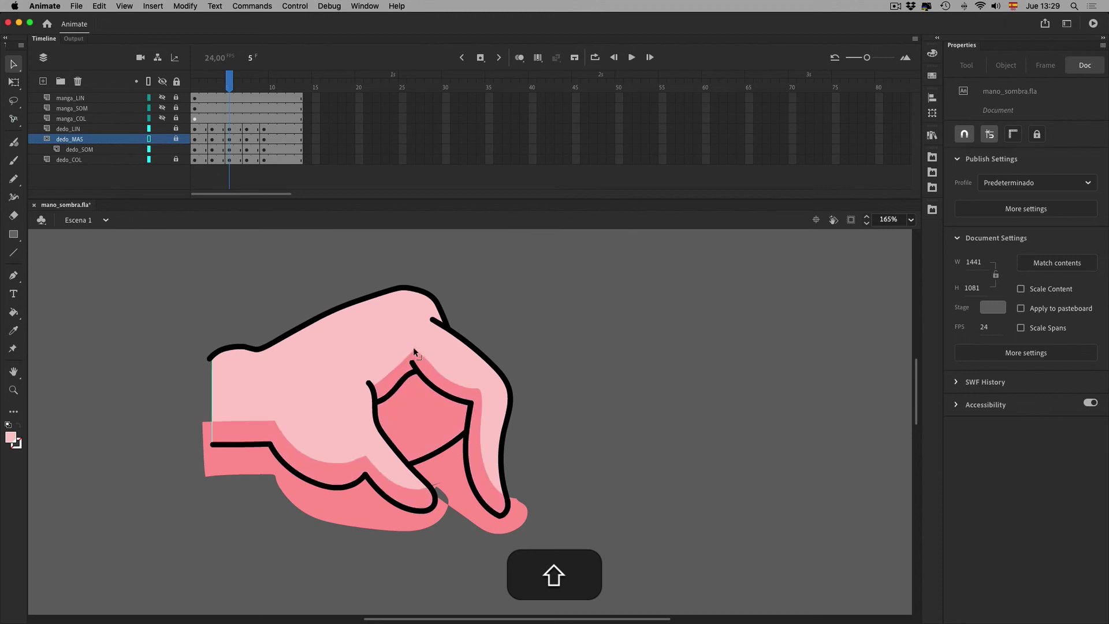
key(shift+Return)
key(shift+comma)
key(Return)
key(shift+comma)
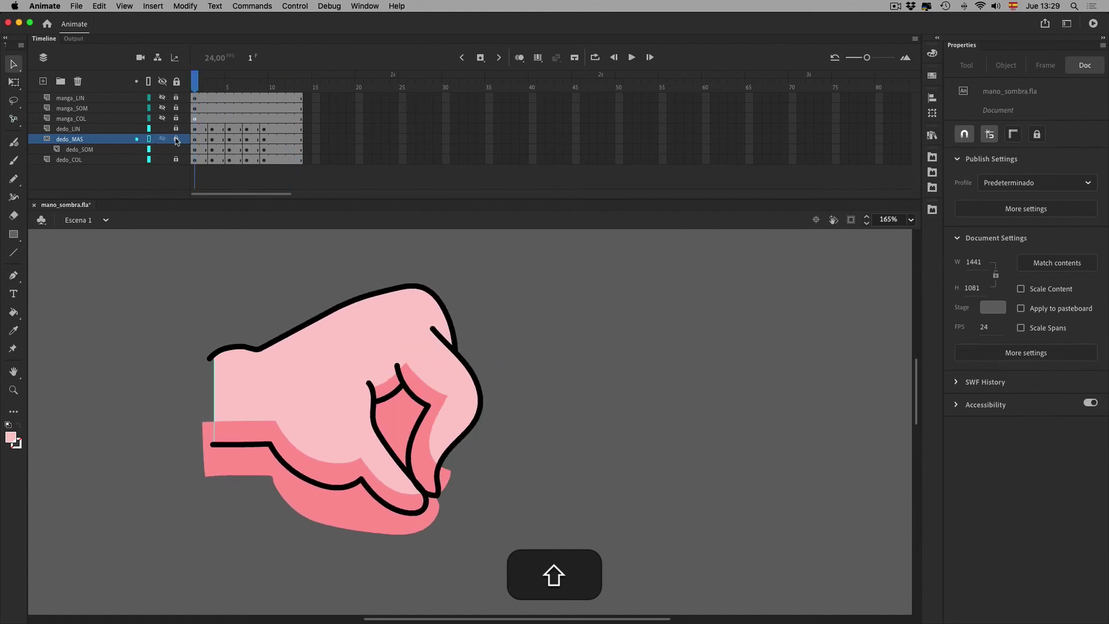
click(149, 139)
click(176, 149)
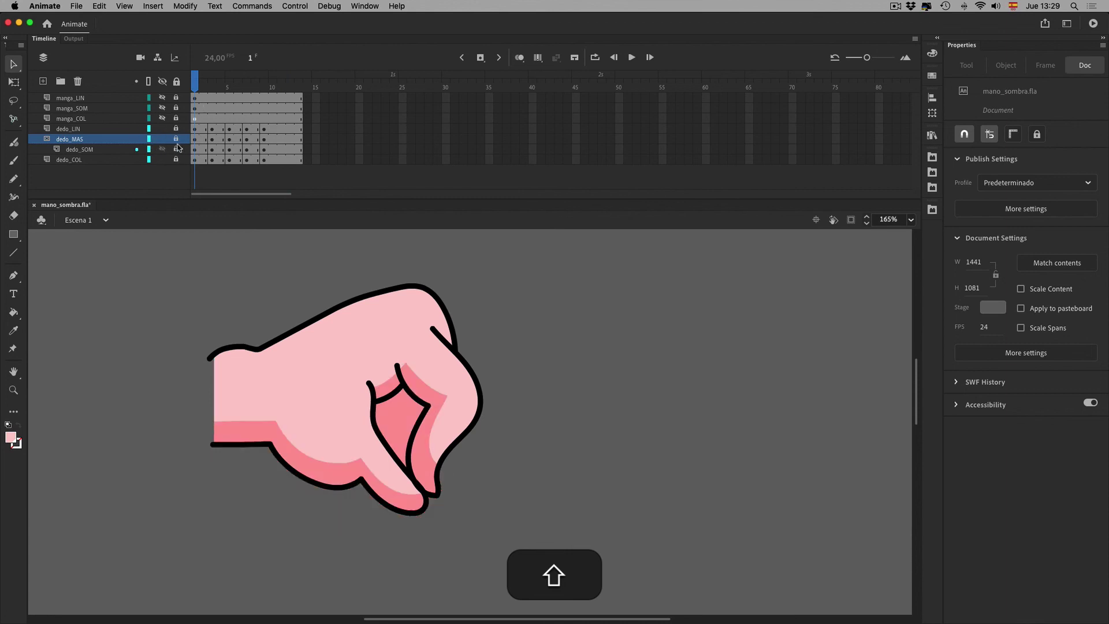
Unlock dedo_SOM and add a Blur filter to its shadow shapes in all frames at once.
click(177, 149)
click(98, 149)
click(537, 59)
drag(153, 257, 740, 603)
click(1049, 70)
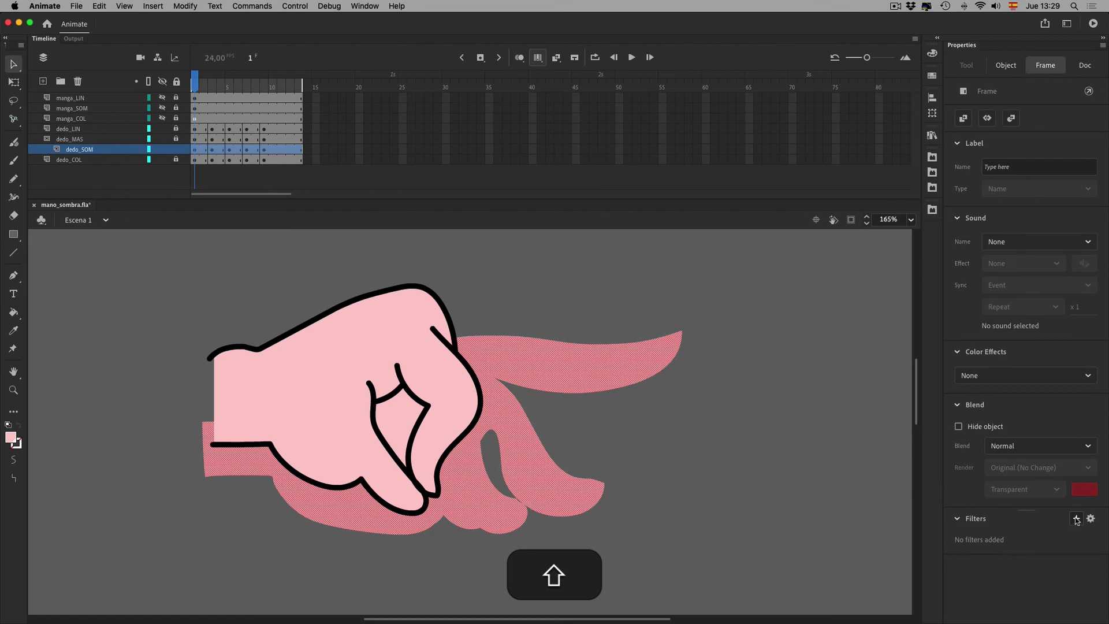
click(1076, 518)
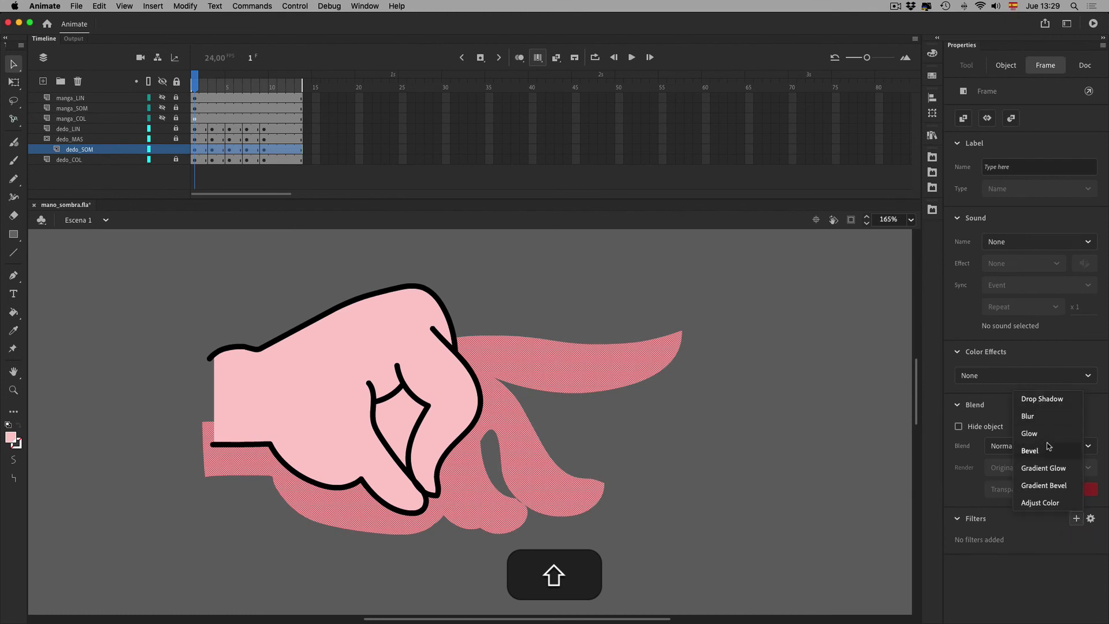
click(1050, 417)
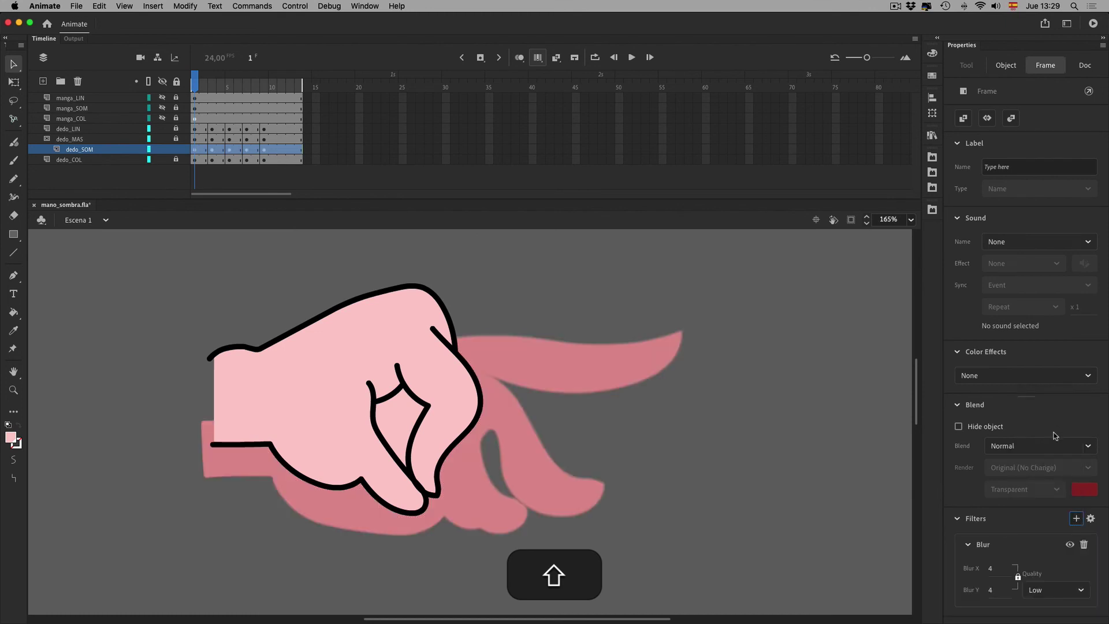
Hide dedo_MAS and set the dedo_SOM blur to 5 at High quality.
click(165, 140)
click(1056, 590)
click(990, 588)
drag(994, 573, 994, 570)
Apply an Alpha color effect that makes the dedo_SOM shadows faint in all frames, and play the animation with the mask active.
click(1021, 376)
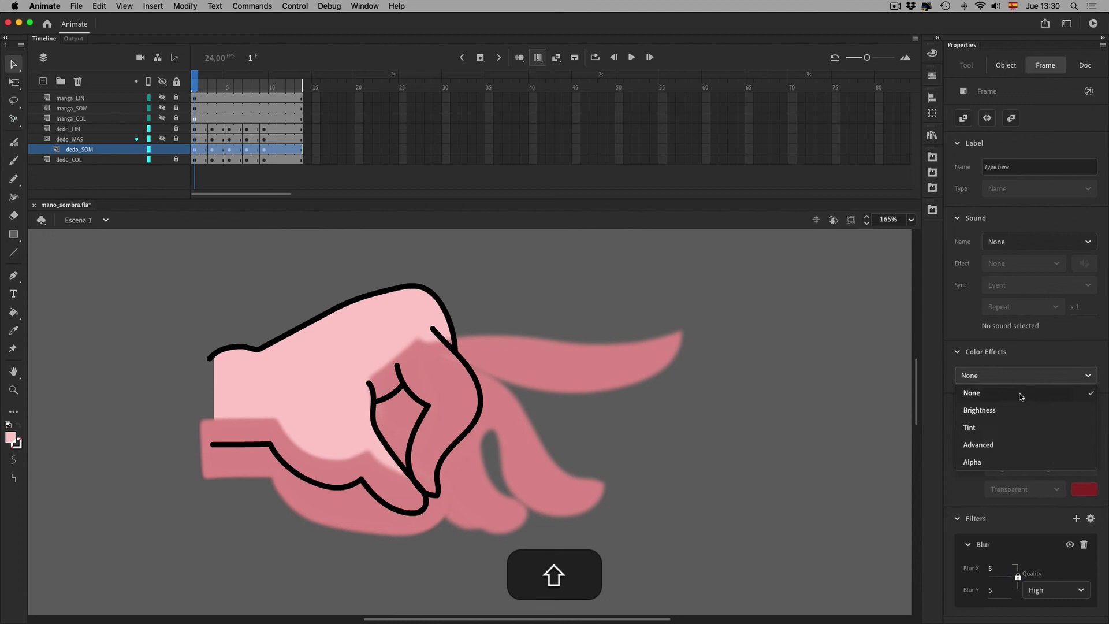
click(976, 462)
drag(1034, 408, 979, 409)
click(991, 596)
key(shift+Down)
key(shift+Up)
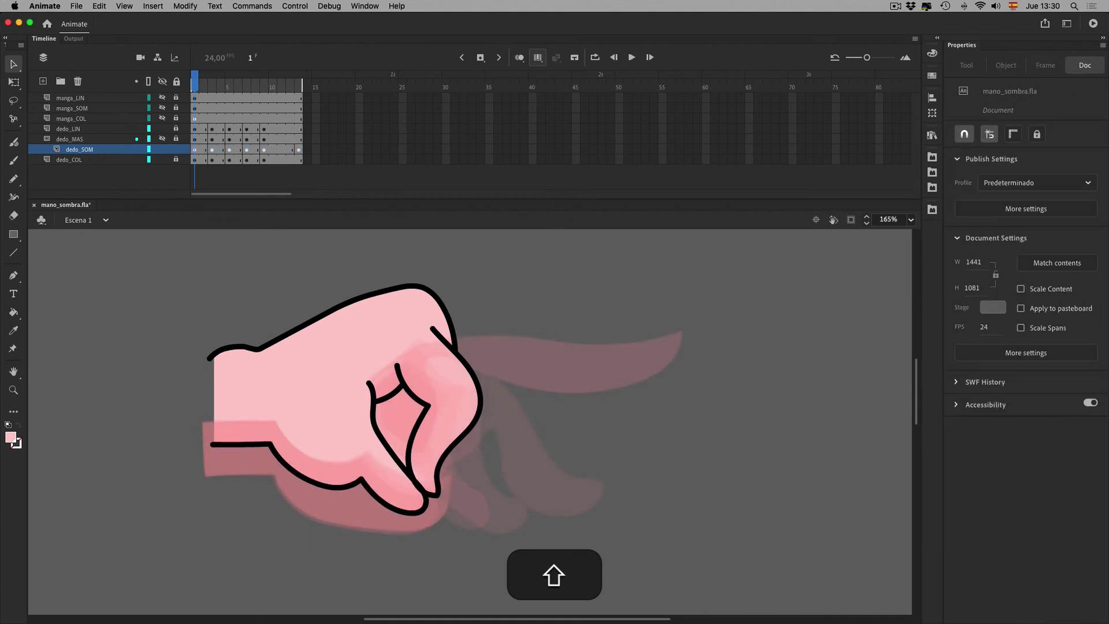
key(shift+Return)
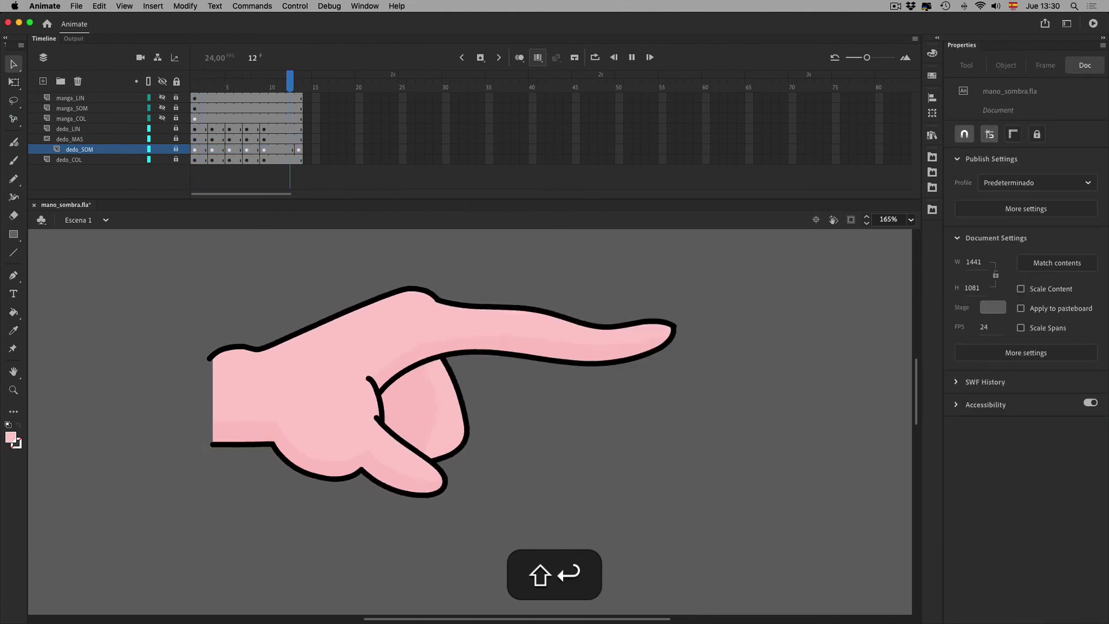
Unlock dedo_SOM, raise the Alpha of its shadows across all frames and play the masked result.
click(176, 149)
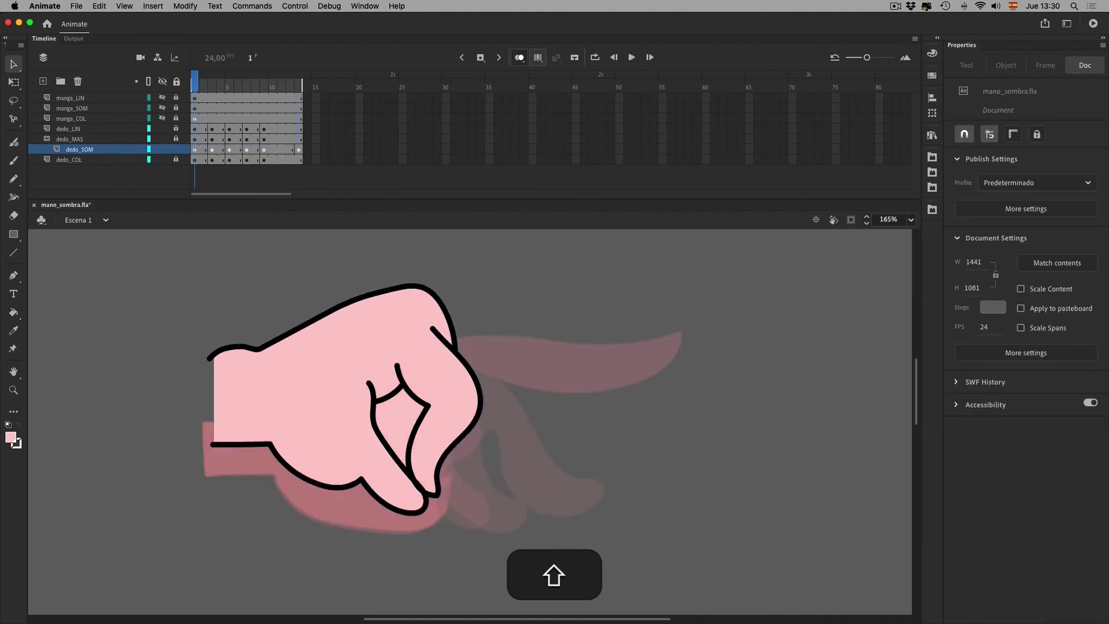
drag(158, 244, 744, 575)
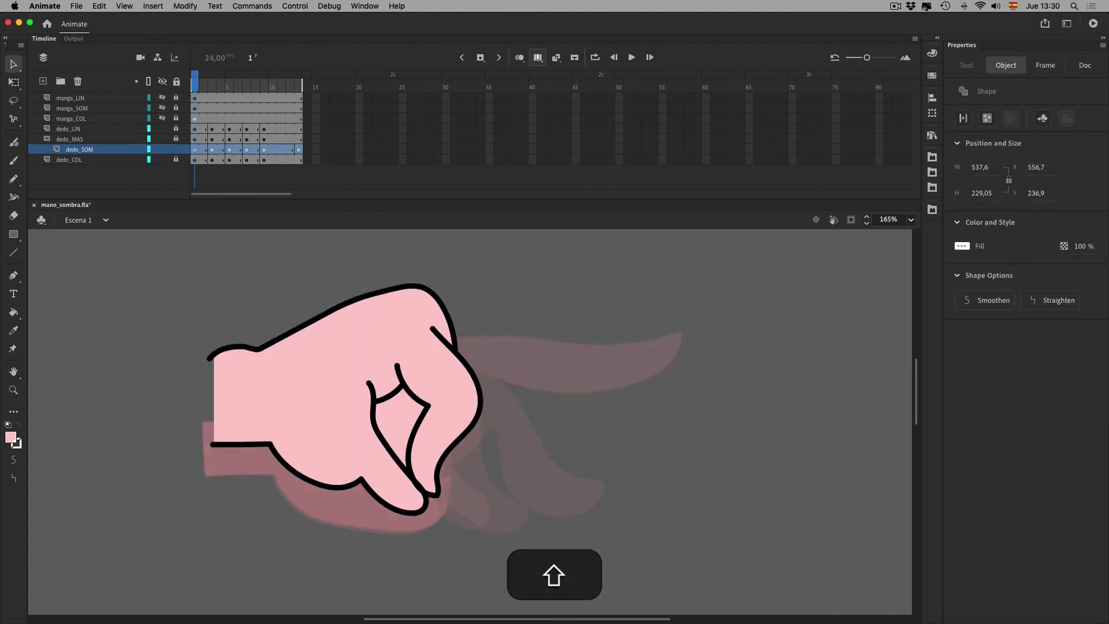
click(1045, 65)
drag(979, 407, 1066, 407)
key(shift+Return)
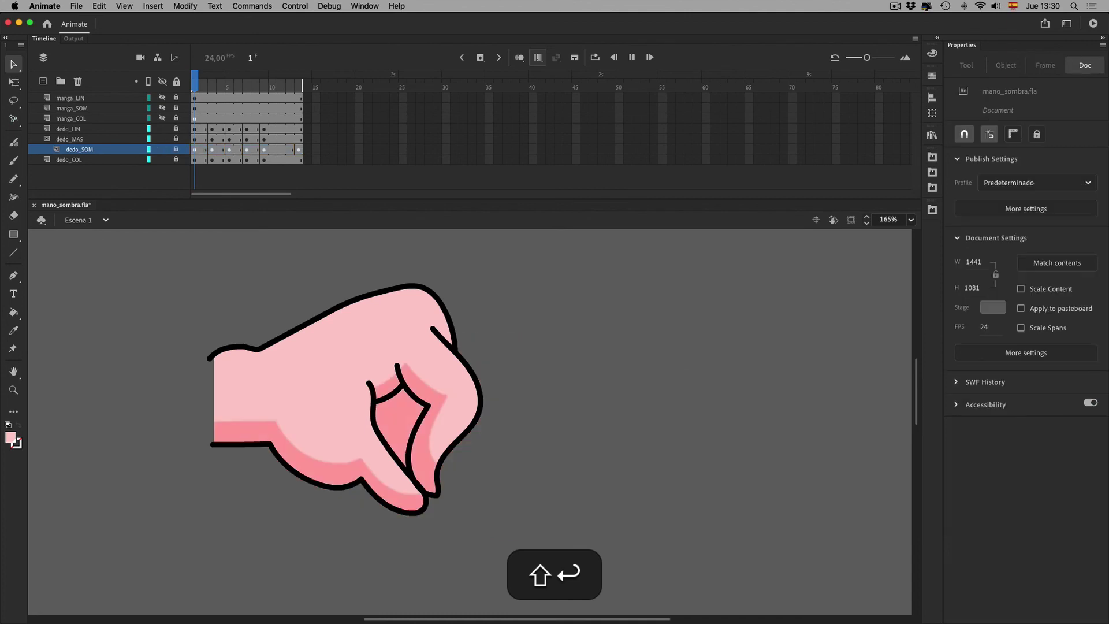
key(shift+Return)
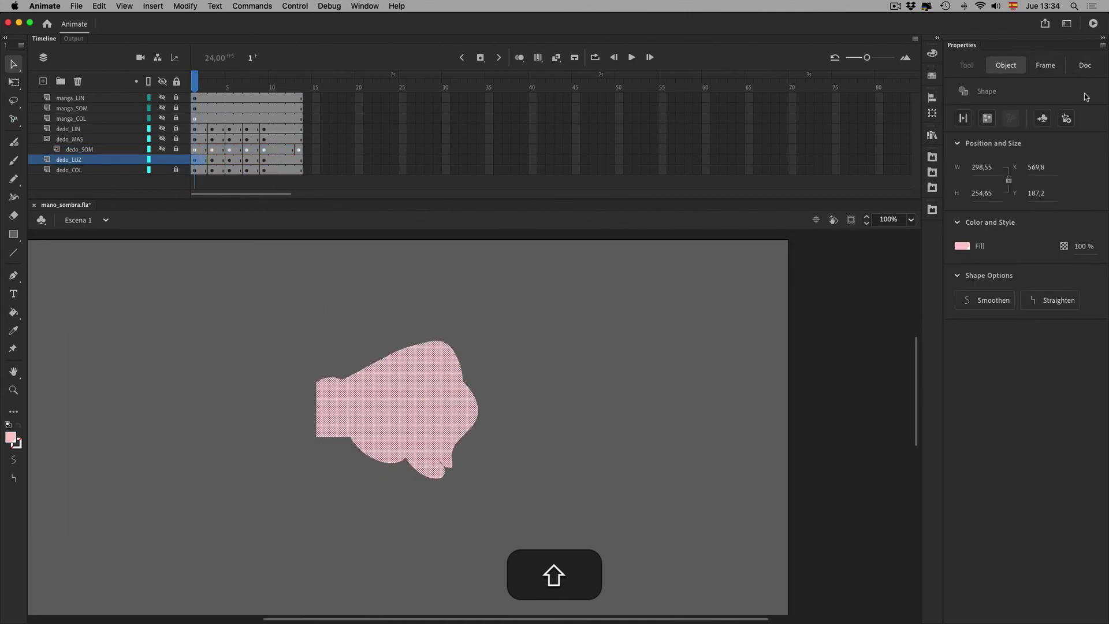
Add a yellow inner Drop Shadow filter to dedo_LUZ in frame 1 with blur 17, distance 8, strength 78% and angle 88°.
click(1053, 68)
click(1076, 356)
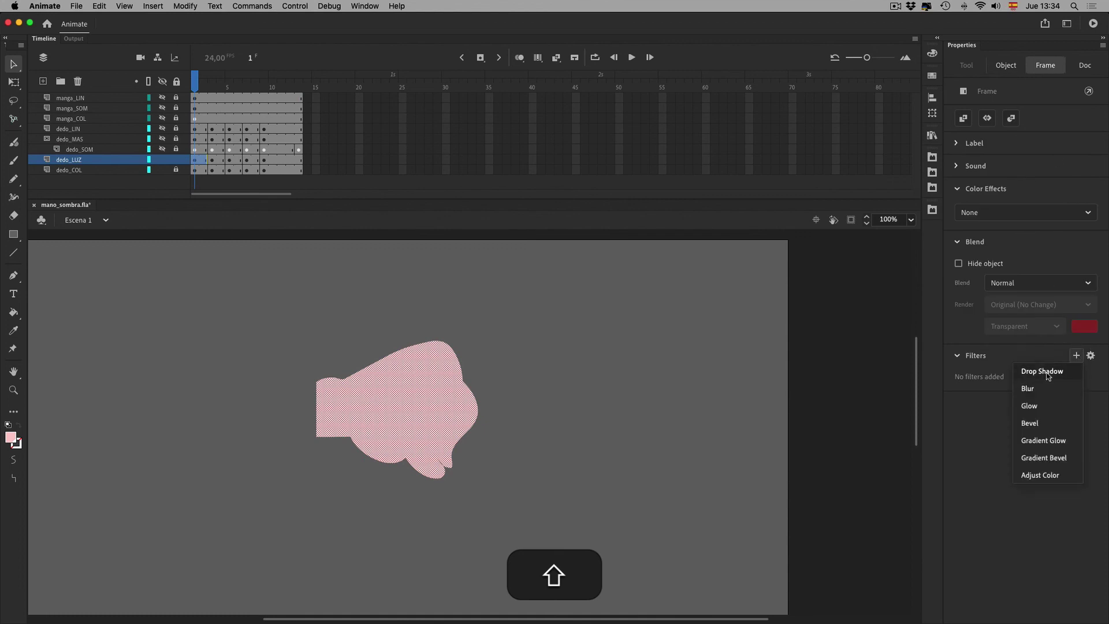
click(1053, 372)
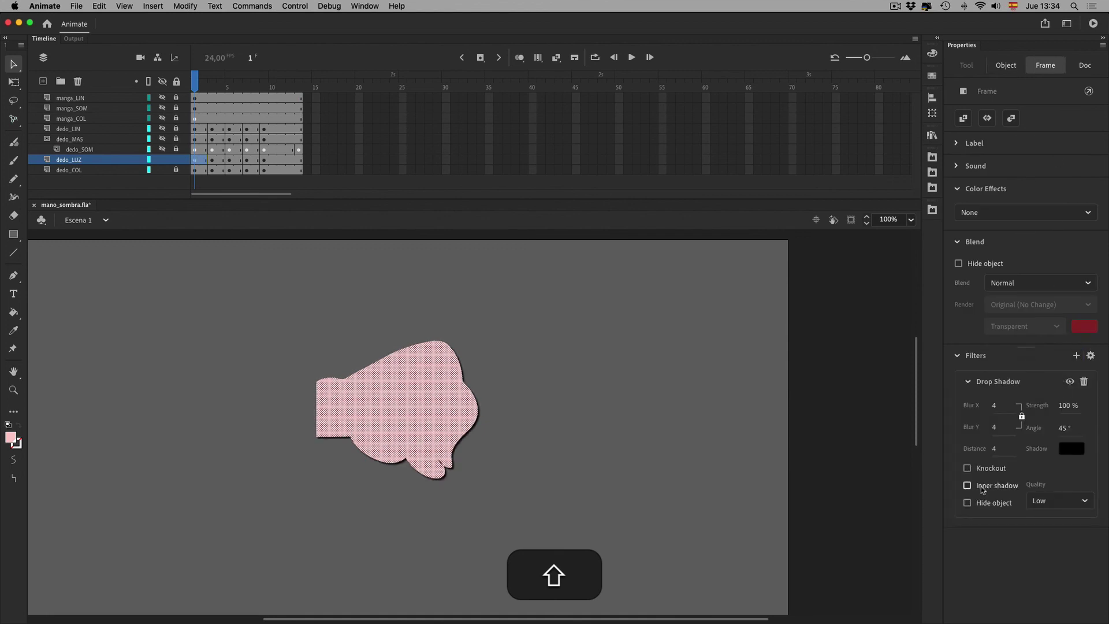
click(1071, 448)
click(950, 484)
mouse_move(993, 451)
mouse_down()
mouse_move(1011, 451)
mouse_move(996, 451)
mouse_up()
drag(993, 406, 1001, 406)
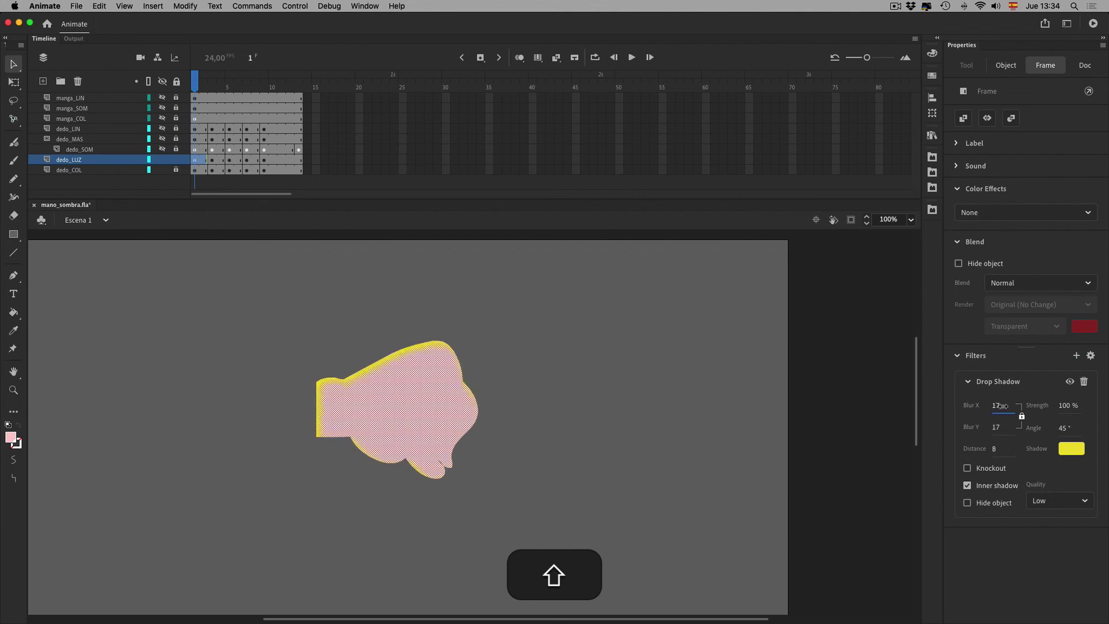
drag(1064, 424, 1043, 413)
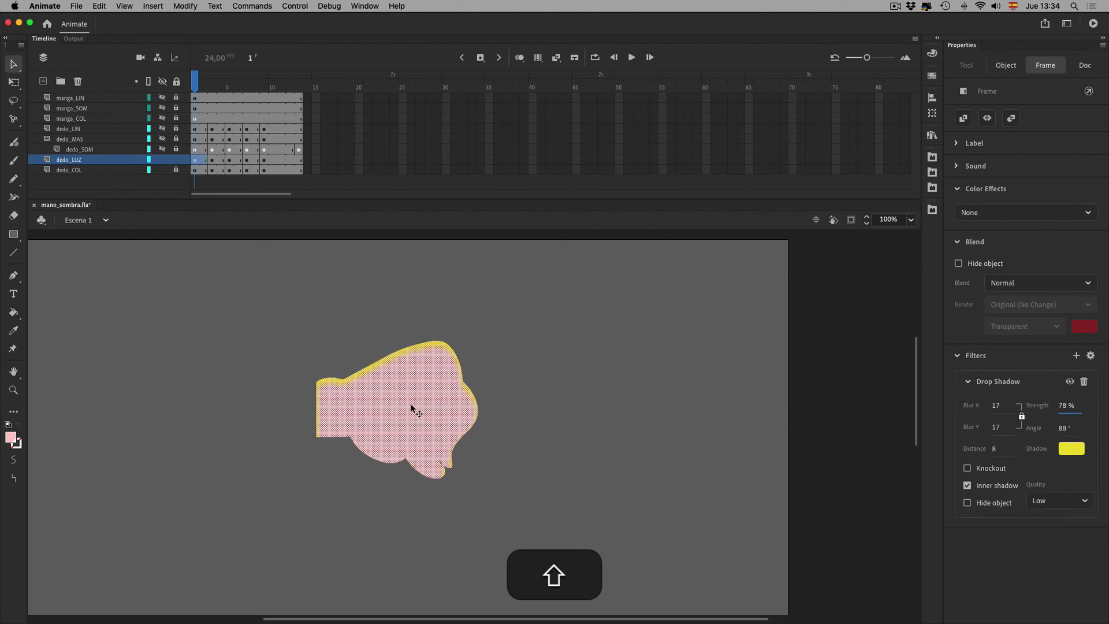
Convert the dedo_LUZ hand shape into a drawing object and set its drop shadow to High quality, distance 16, strength 59% and angle 91°.
click(1008, 70)
click(985, 118)
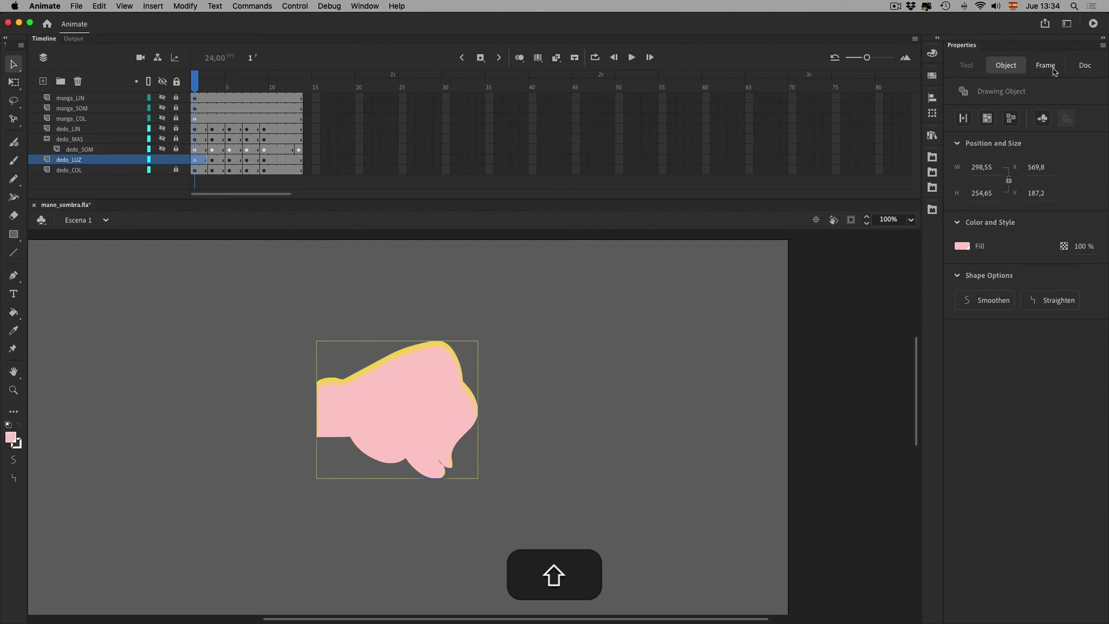
click(1053, 68)
click(1054, 503)
click(1042, 555)
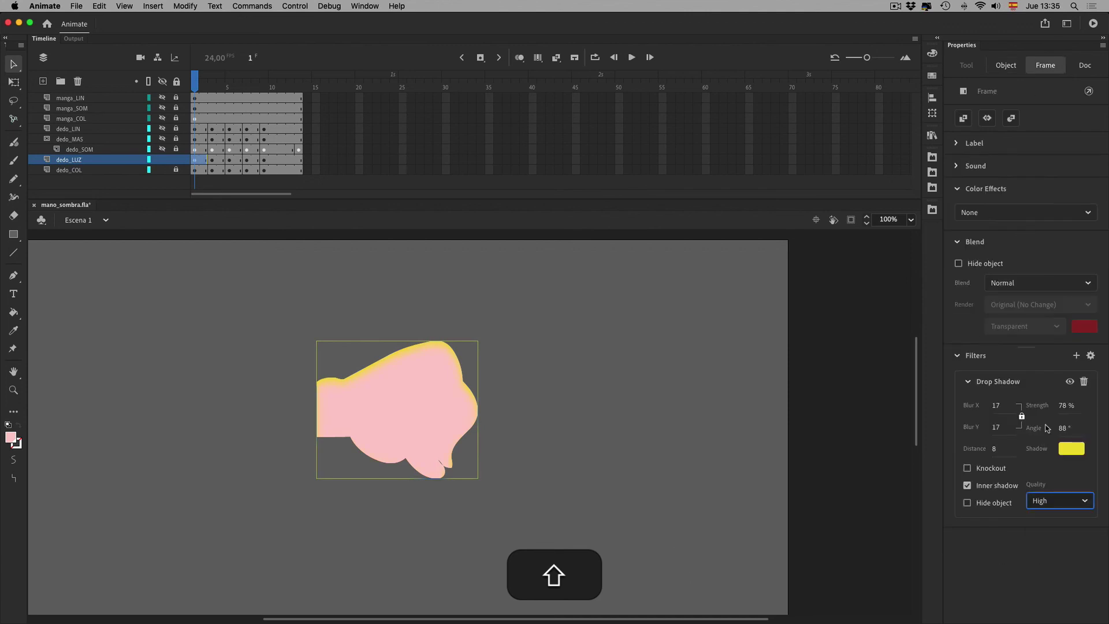
mouse_move(996, 449)
mouse_down()
mouse_move(1008, 448)
mouse_move(983, 451)
mouse_move(996, 454)
mouse_up()
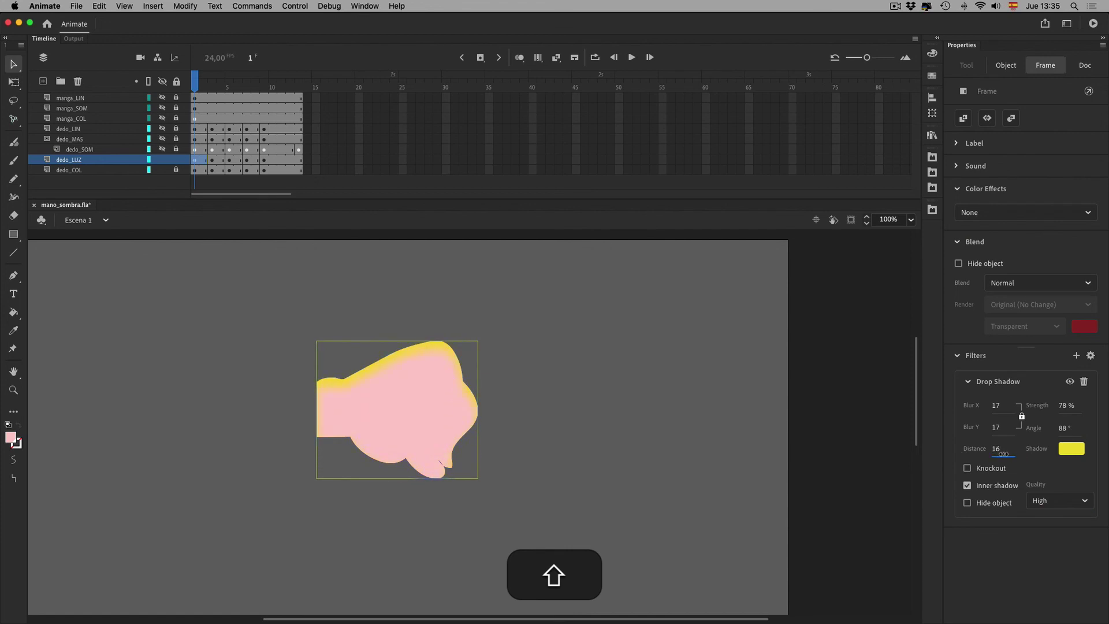
mouse_move(1061, 432)
mouse_down()
mouse_move(1070, 408)
mouse_move(1059, 412)
mouse_up()
Copy the drop shadow filter from frame 1 of dedo_LUZ and paste it onto all its frames from frame 3 onward at once.
click(1091, 356)
click(1061, 103)
click(214, 88)
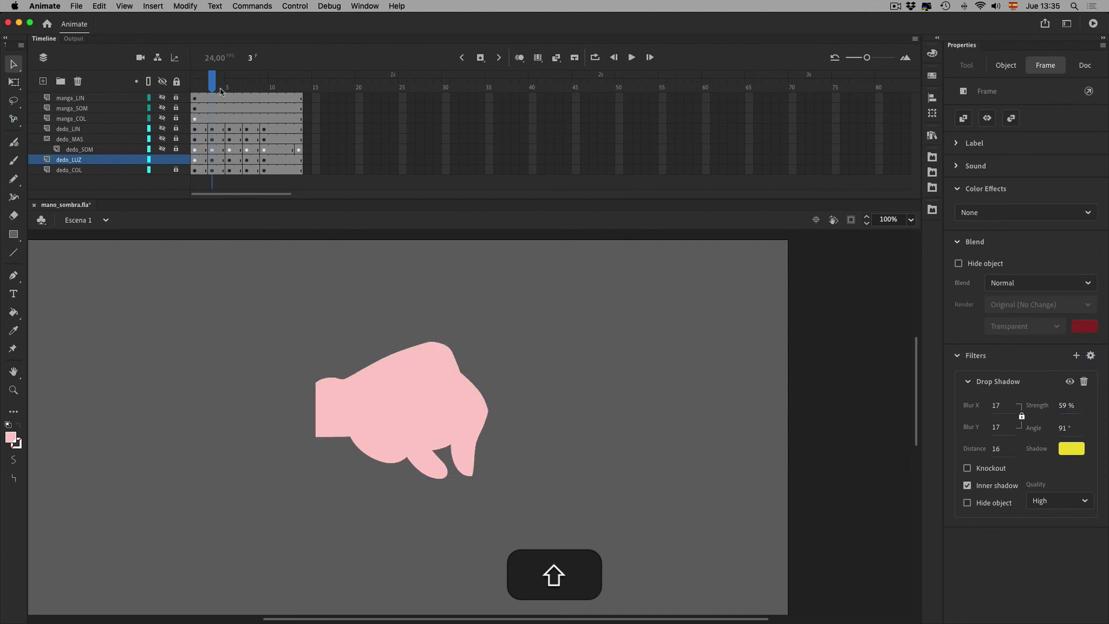
click(538, 58)
drag(193, 86, 211, 86)
drag(248, 549, 764, 249)
click(1046, 66)
click(1091, 356)
click(1055, 121)
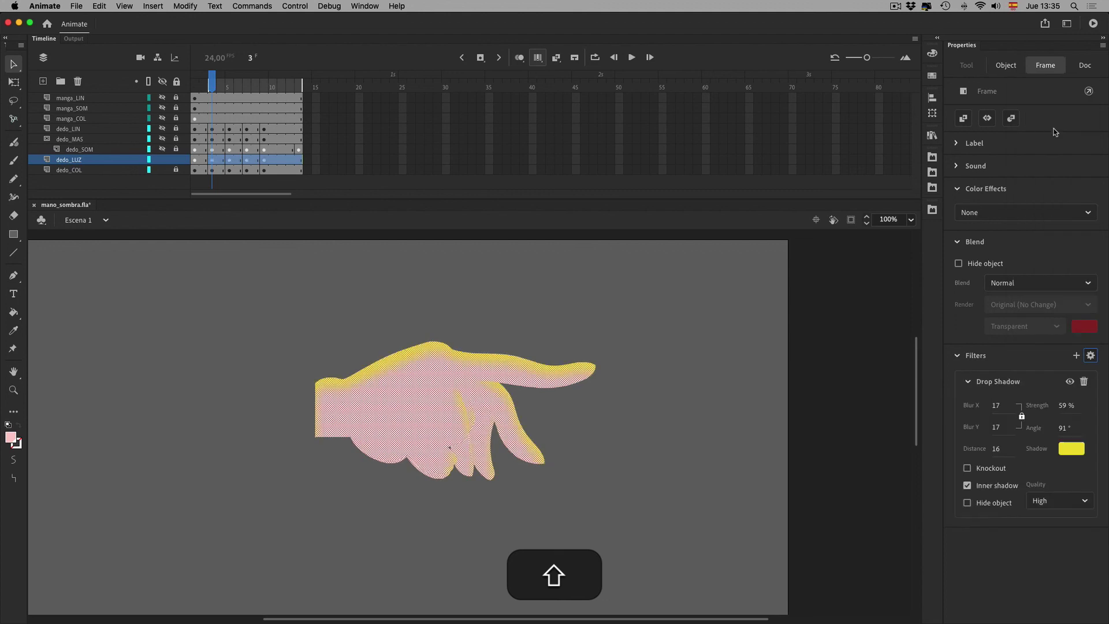
Turn off multi-frame editing, show the dedo_SOM, dedo_MAS and dedo_LIN layers from frame 1 and play the lit and shaded animation.
click(509, 547)
click(538, 59)
drag(212, 87, 195, 86)
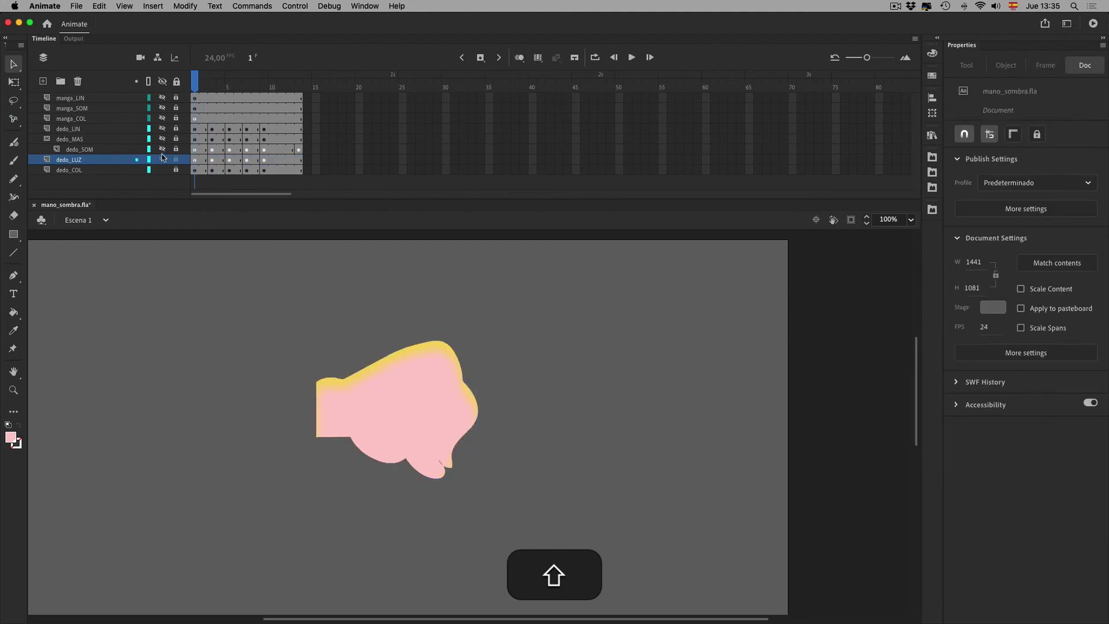
drag(162, 158, 169, 141)
click(162, 128)
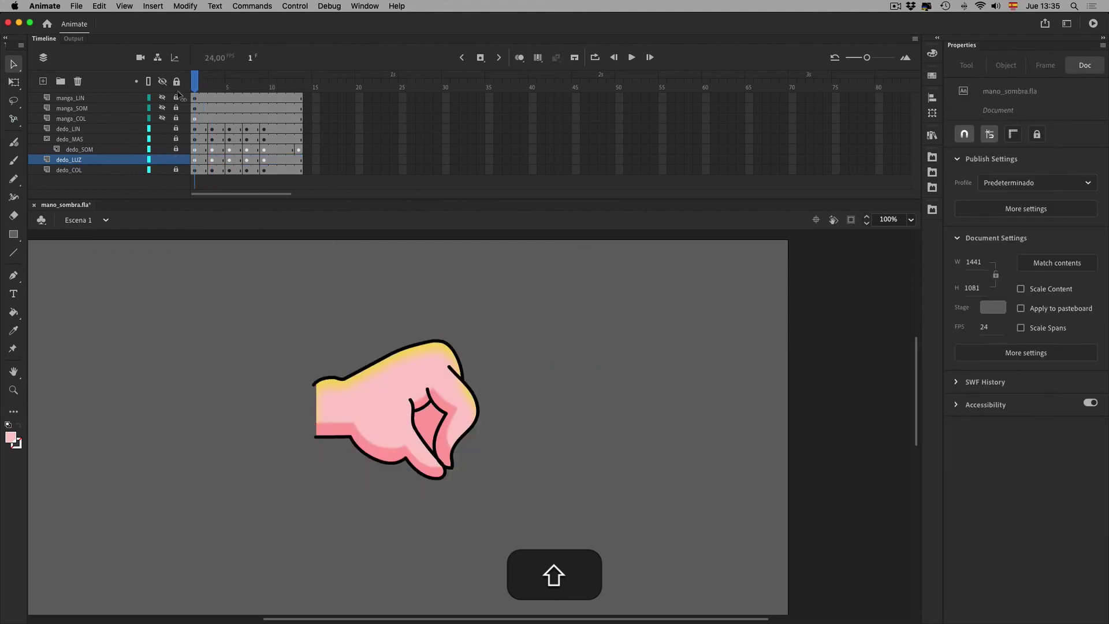
key(shift+Return)
key(shift+Return)
key(shift+Return)
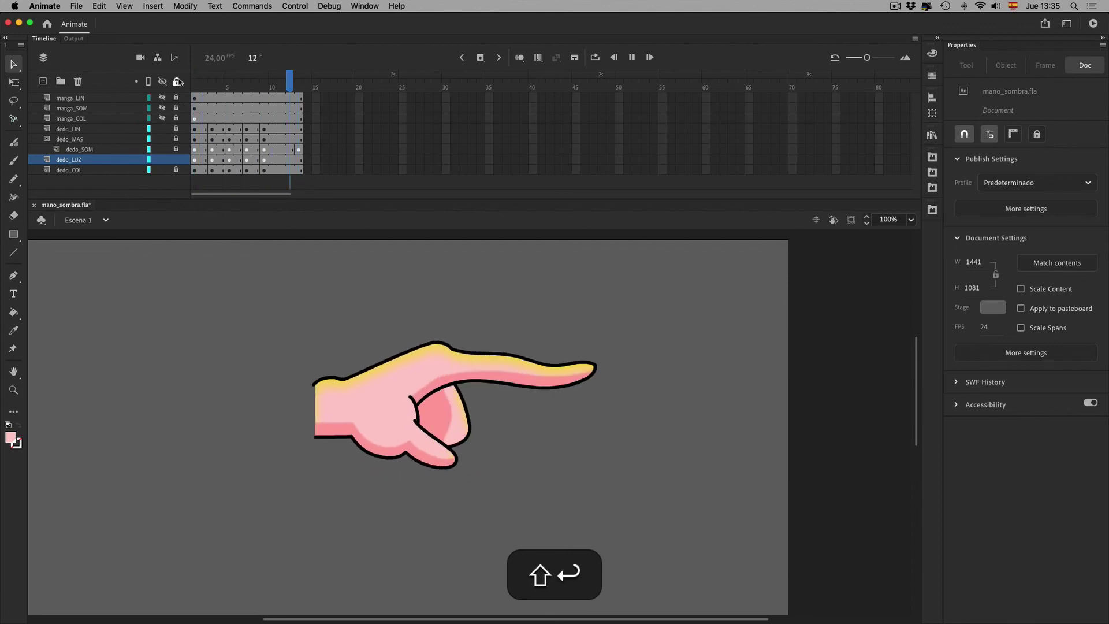
key(shift+Return)
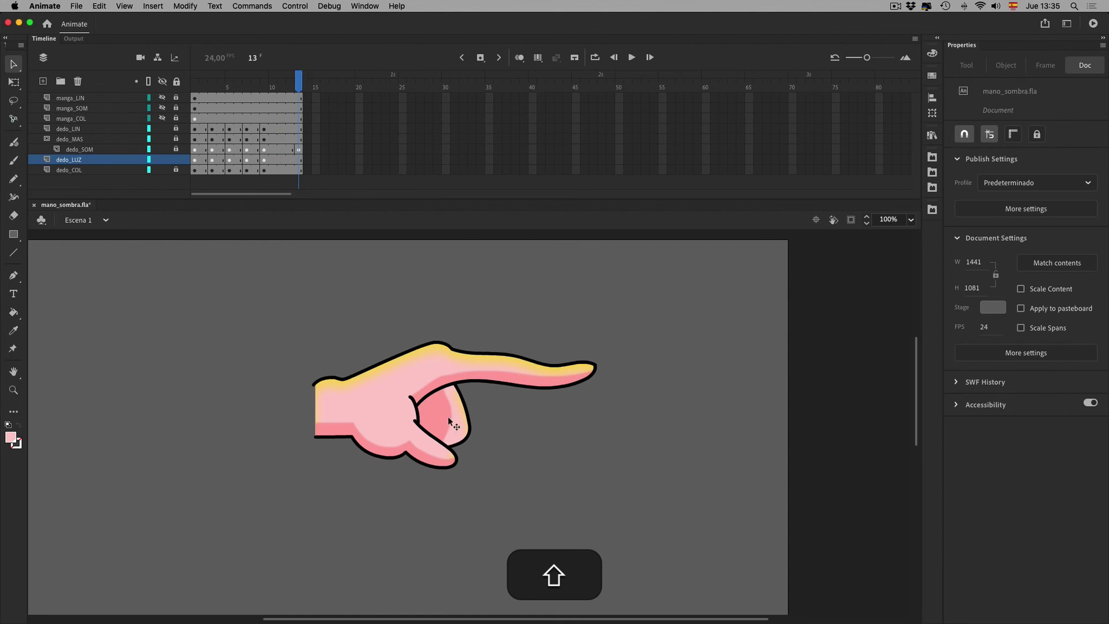
Show only the unlocked manga_SOM layer at full opacity in frame 1 and break its sleeve artwork apart into plain shapes.
drag(209, 89, 163, 97)
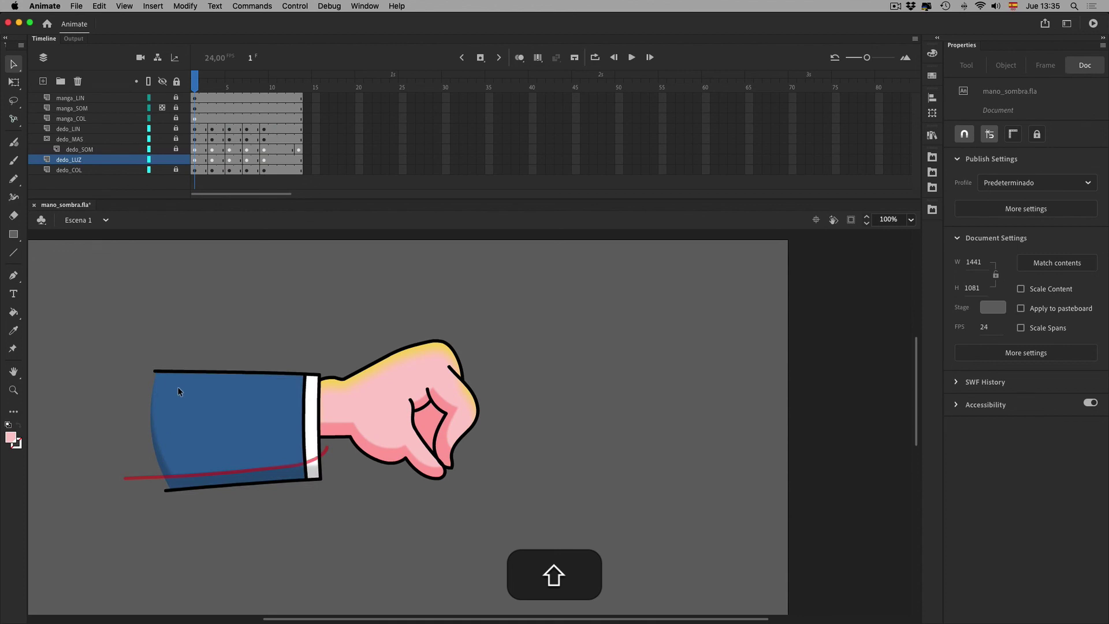
click(201, 108)
click(163, 81)
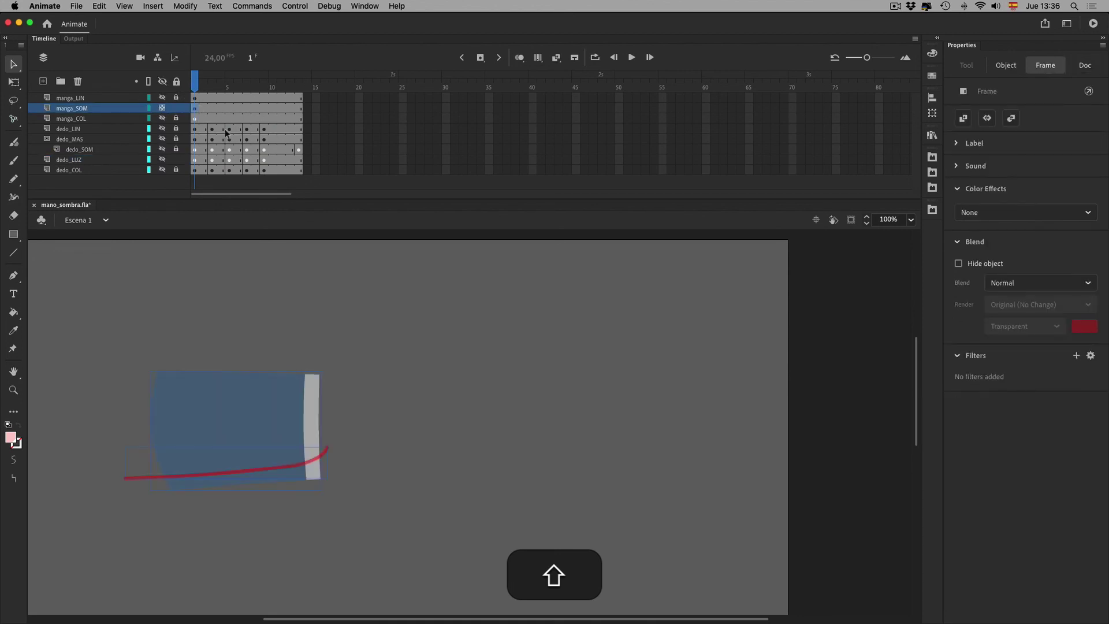
shift+click(163, 108)
key(shift+super+b)
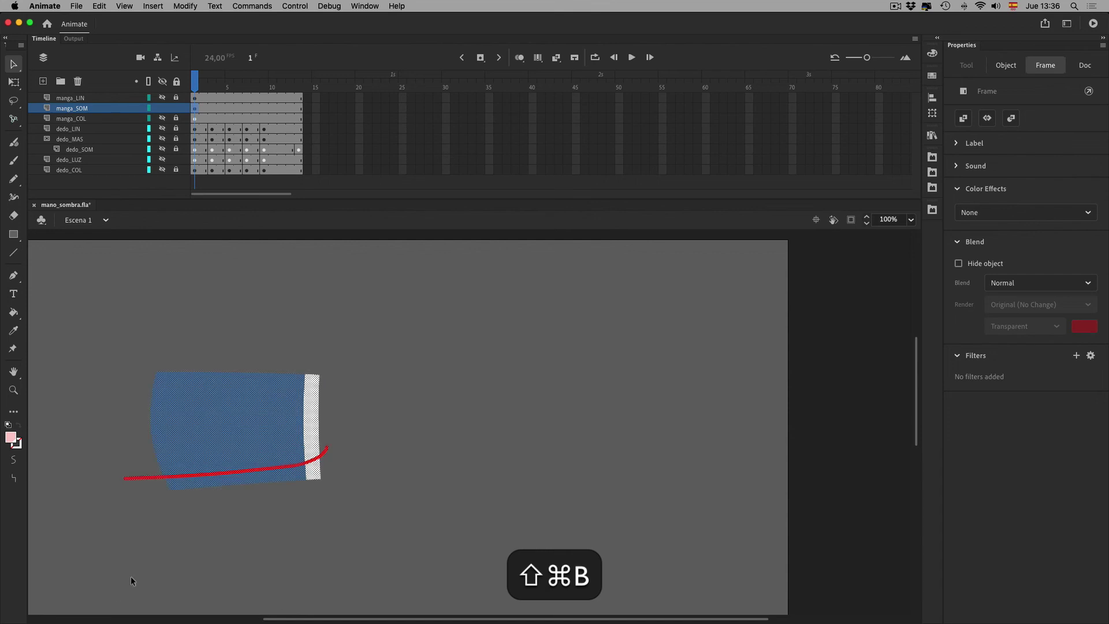
Recolour the strip of the blue sleeve below the red line with a darker blue fill.
click(230, 483)
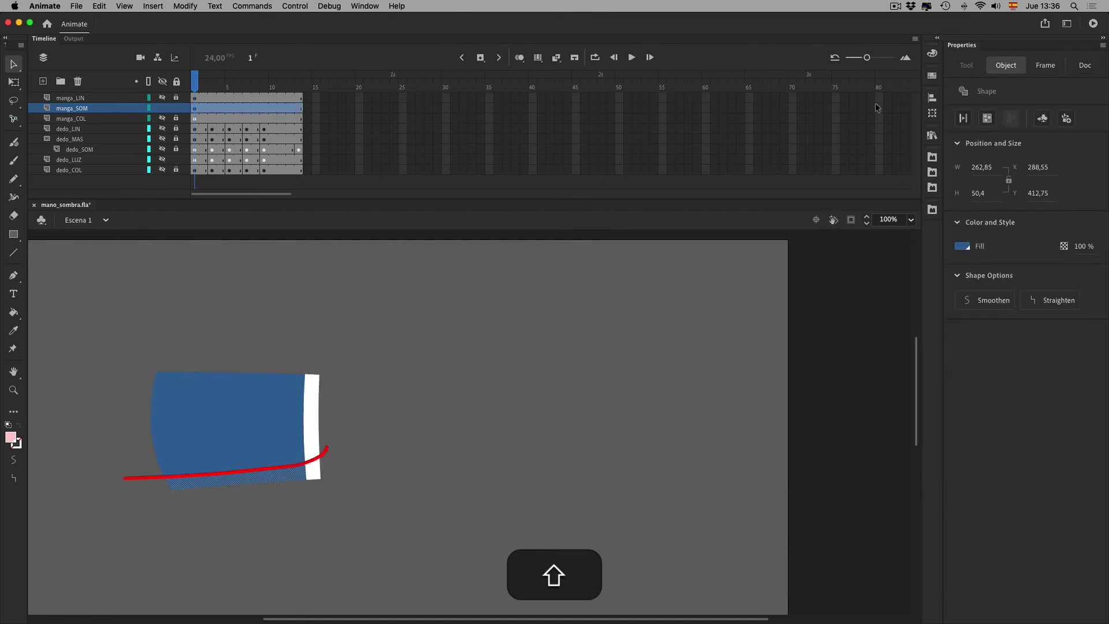
click(933, 55)
click(762, 67)
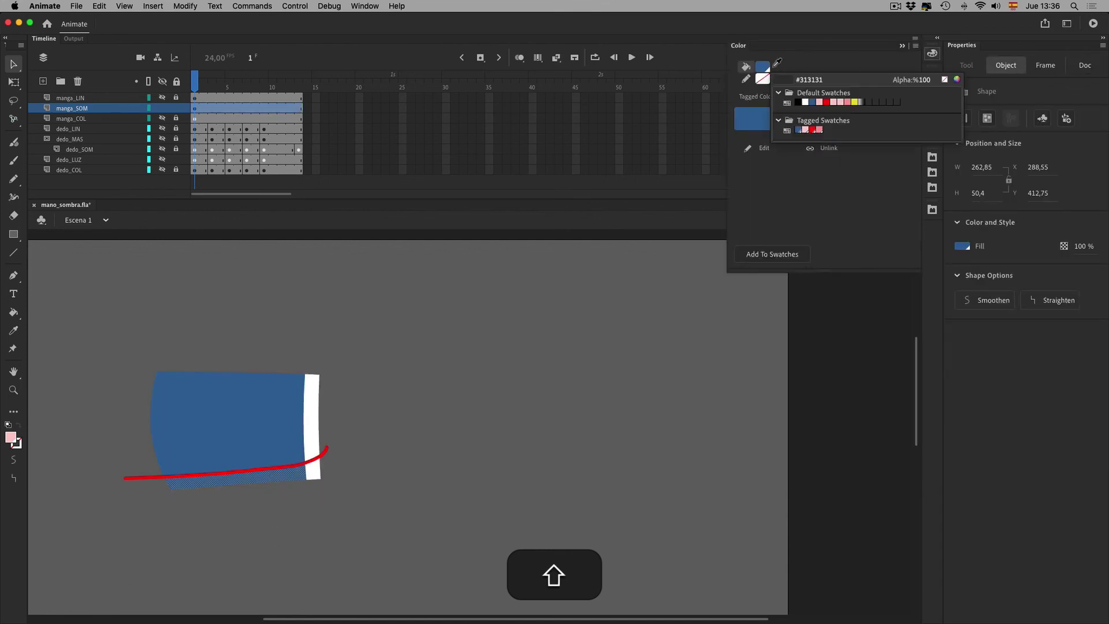
click(813, 102)
mouse_move(830, 139)
mouse_down()
mouse_move(829, 127)
mouse_move(830, 154)
mouse_up()
click(836, 143)
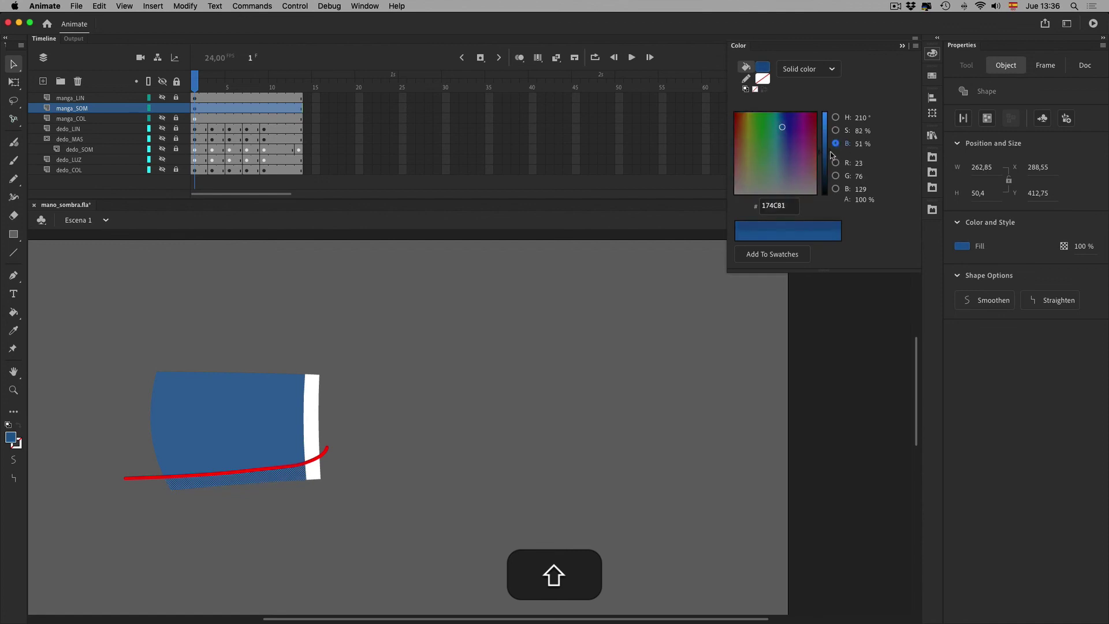
Recolour the part of the white cuff below the red line with a light grey fill.
click(314, 470)
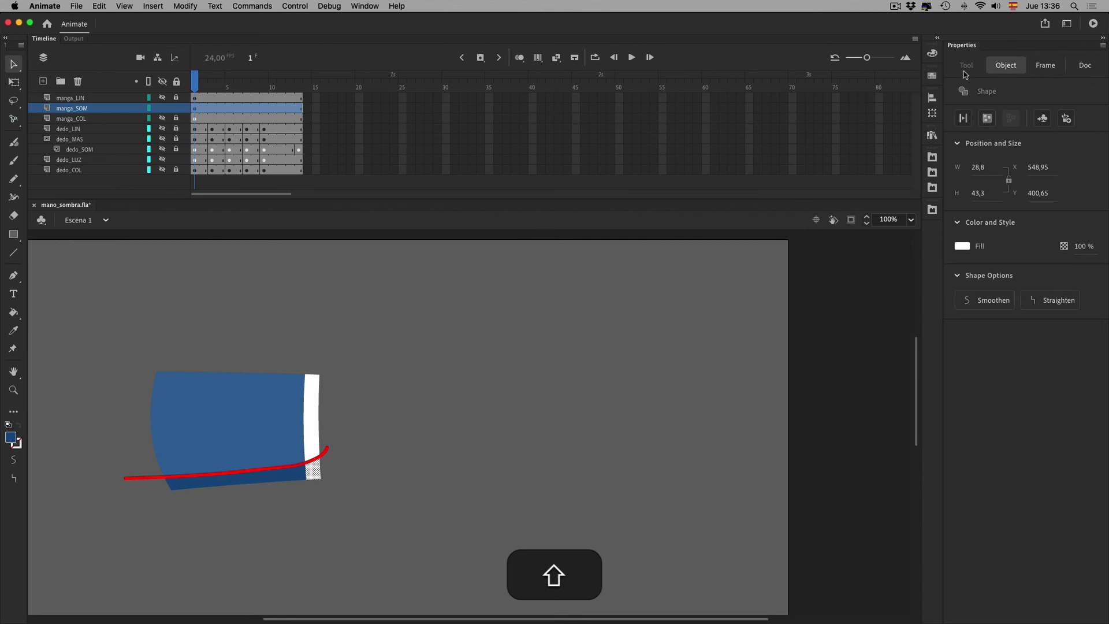
click(933, 54)
drag(830, 117, 831, 124)
click(931, 52)
Delete the red dividing stroke across the sleeve and cuff on manga_SOM.
click(366, 455)
shift+click(321, 455)
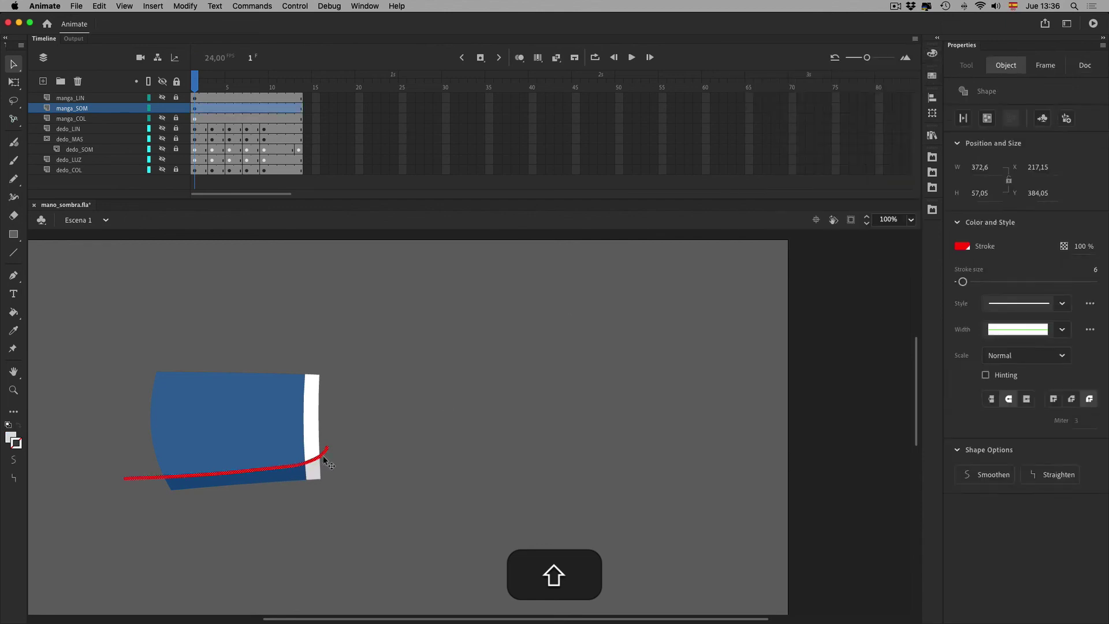
key(shift+BackSpace)
Show the manga_LIN outlines and all the other layers, keeping only dedo_LUZ hidden.
click(162, 98)
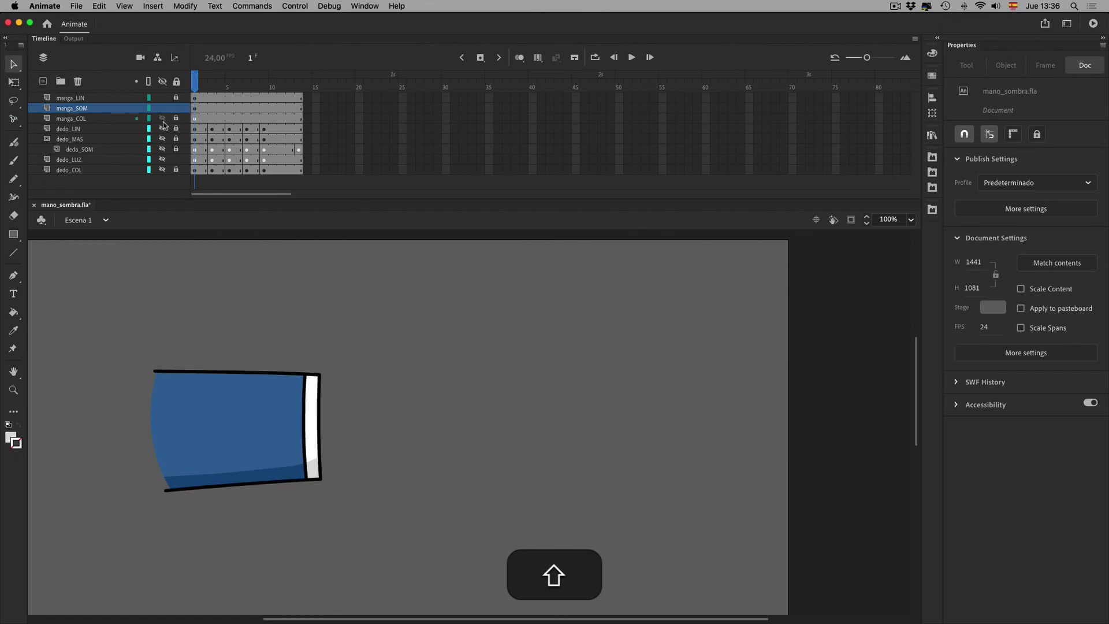
click(162, 82)
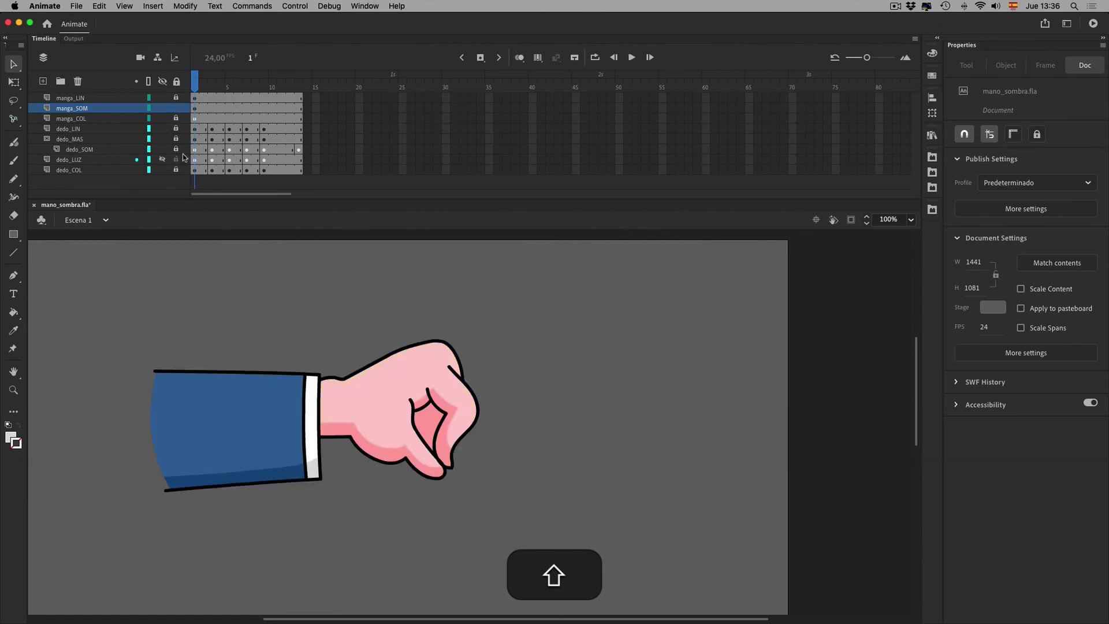
Play the shaded animation, unlock and relock dedo_MAS to compare the unmasked shadow, and play it again.
key(shift+Return)
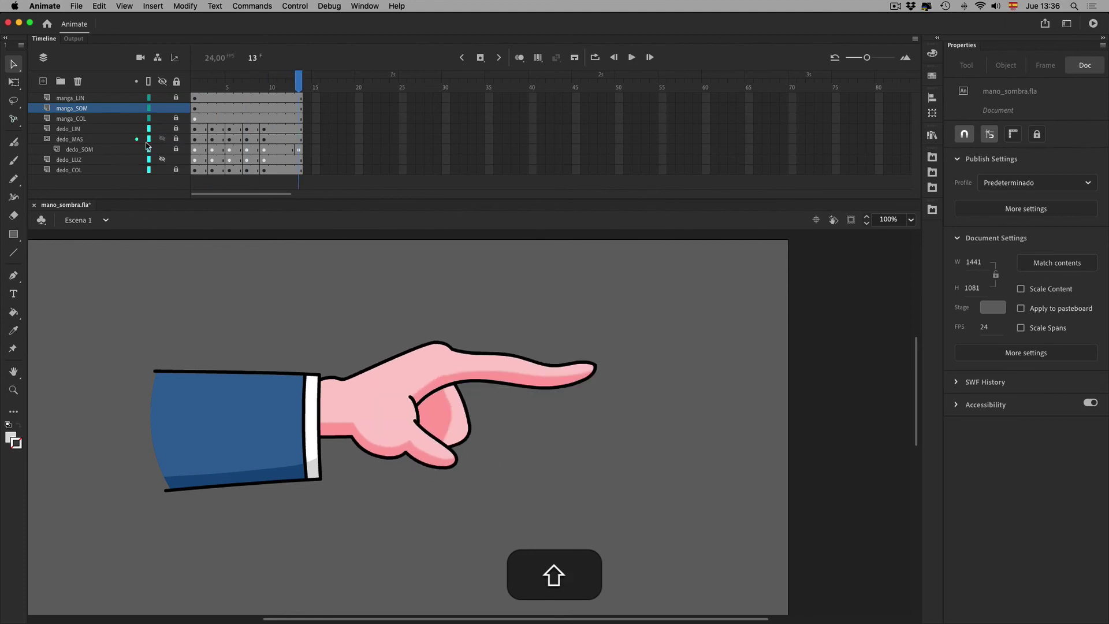
shift+click(174, 140)
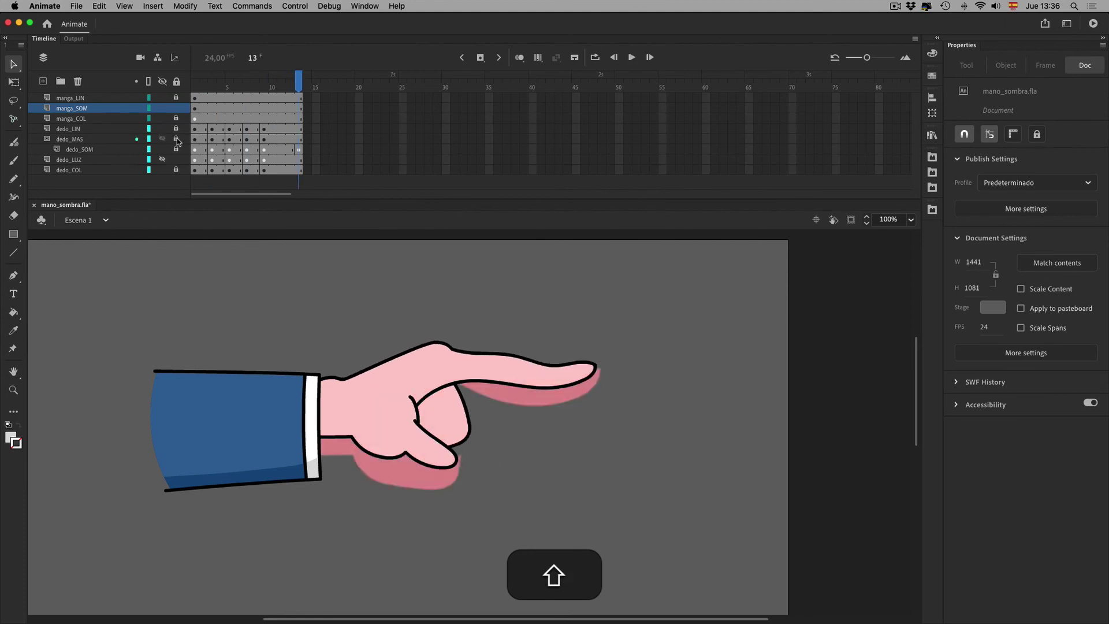
key(shift+Return)
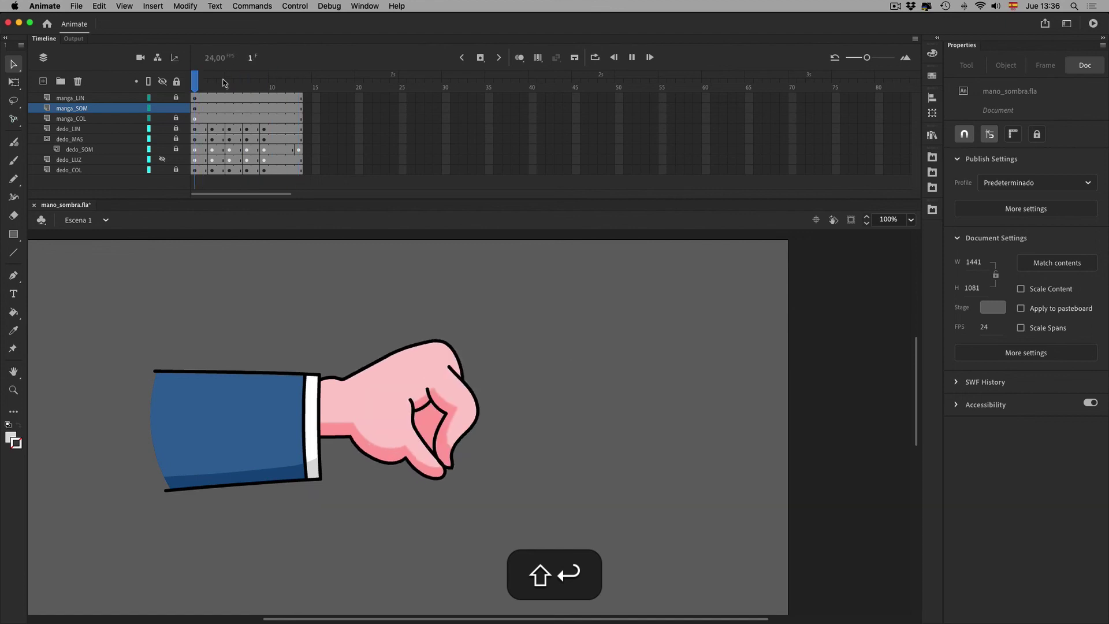